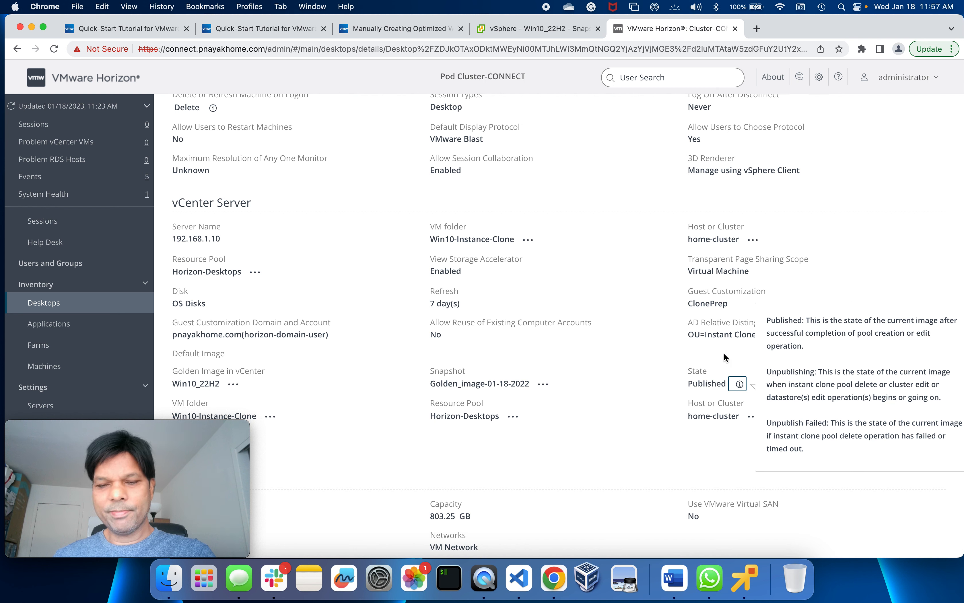
# - Close the State info explanation and scroll back to the top of the page
pyautogui.click(586, 407)
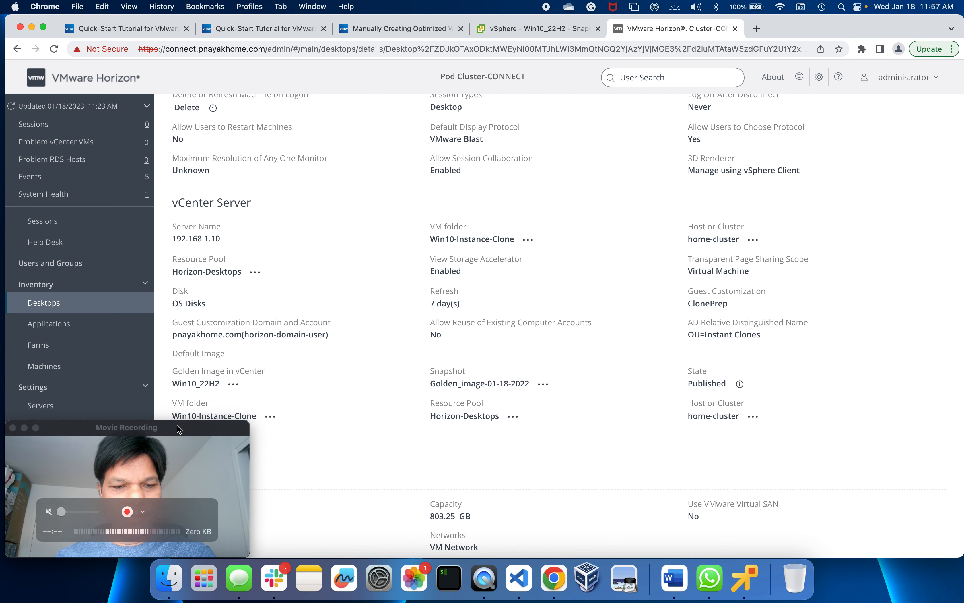
pyautogui.moveTo(169, 427); pyautogui.dragTo(874, 426)
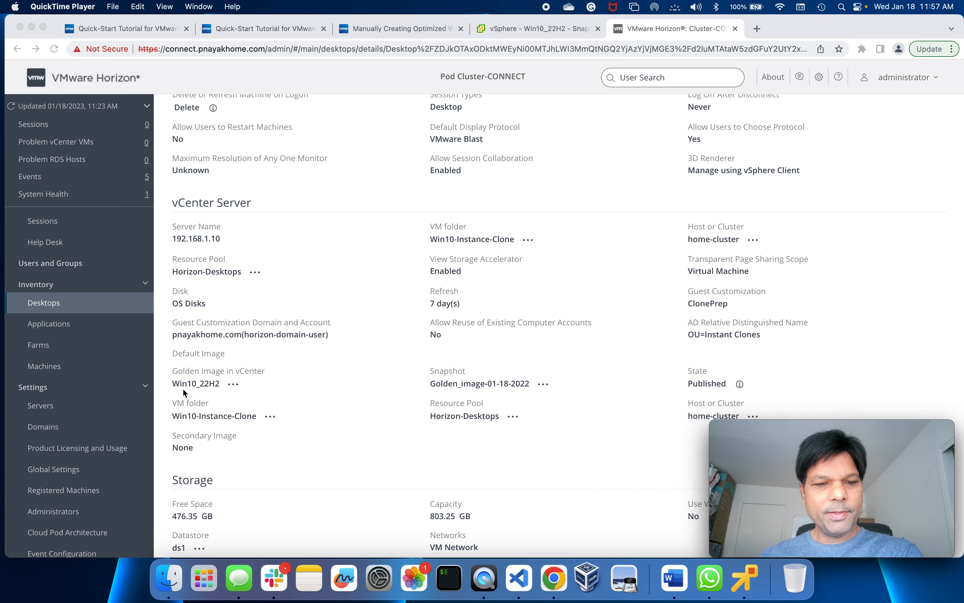
pyautogui.click(385, 382)
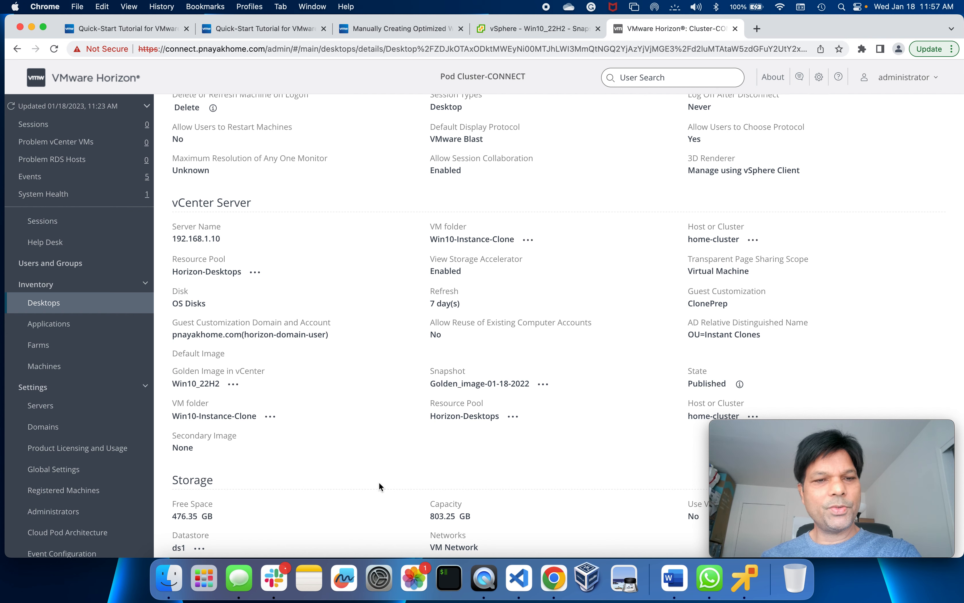
pyautogui.scroll(10, 379, 482)
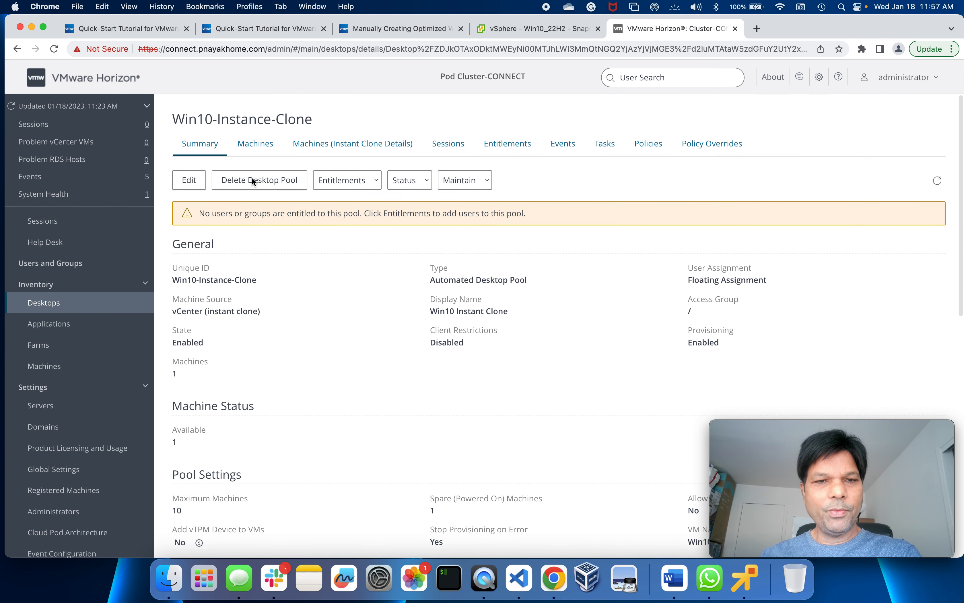
# - From Desktops, open the Win10-Instance-Clone pool and view its Entitlements tab
pyautogui.click(55, 303)
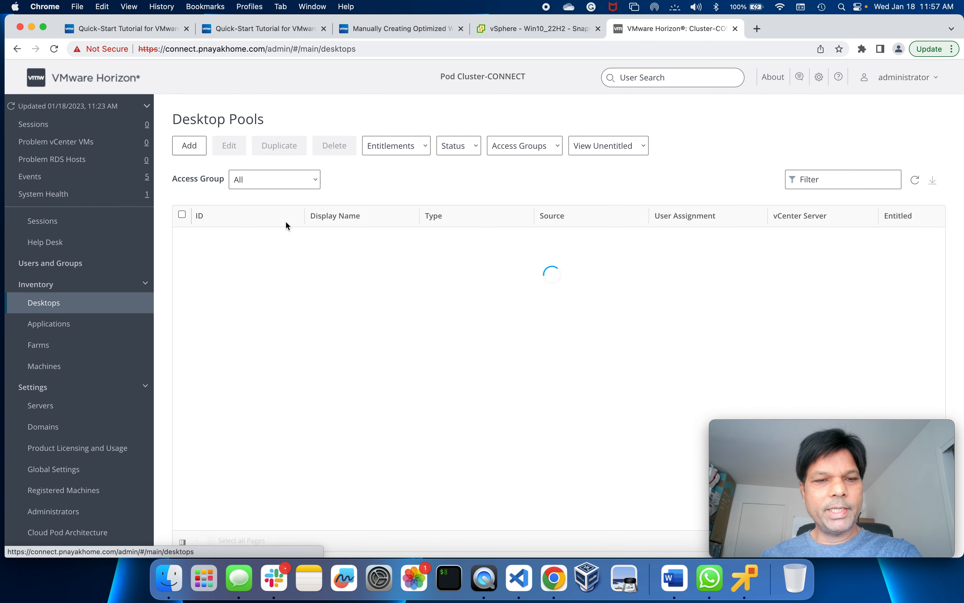
pyautogui.click(243, 238)
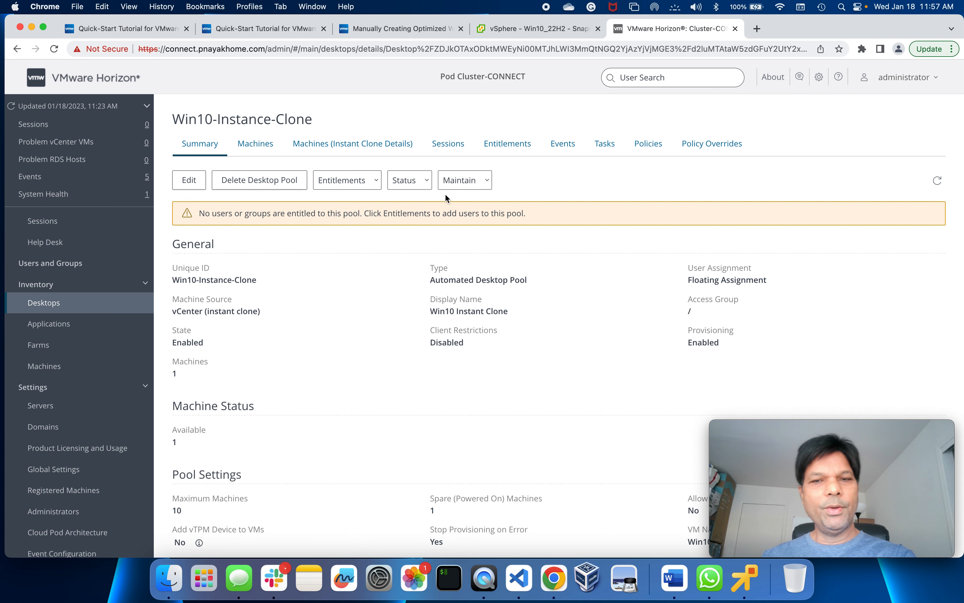
pyautogui.click(499, 148)
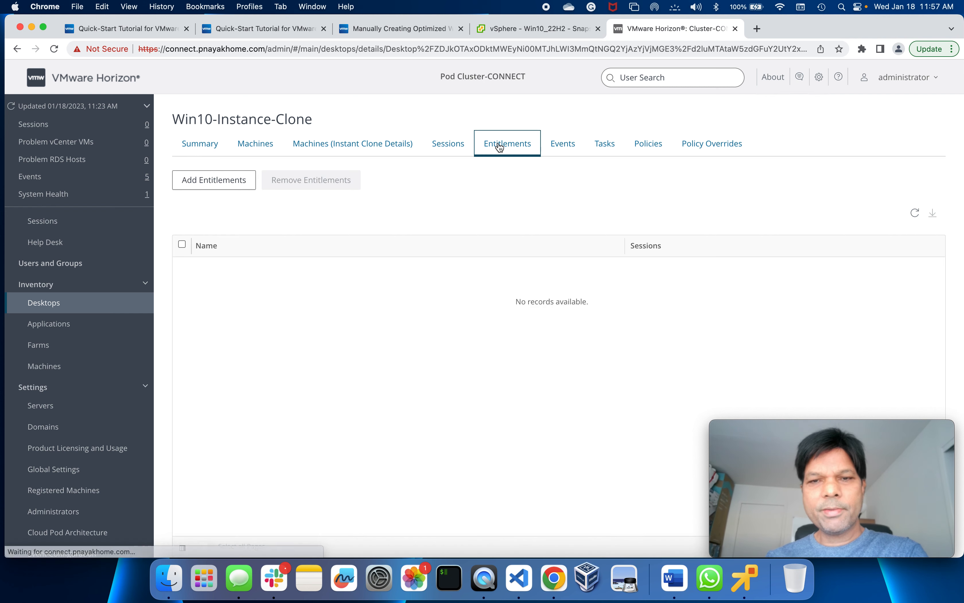
# - Start adding entitlements and search the lab's AD domain for names starting with D
pyautogui.click(231, 184)
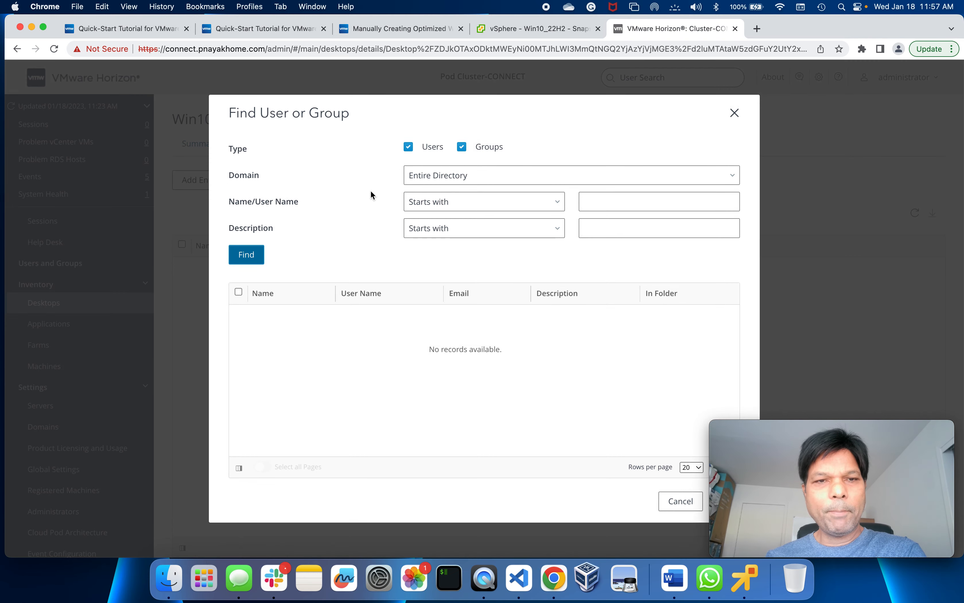
pyautogui.click(685, 498)
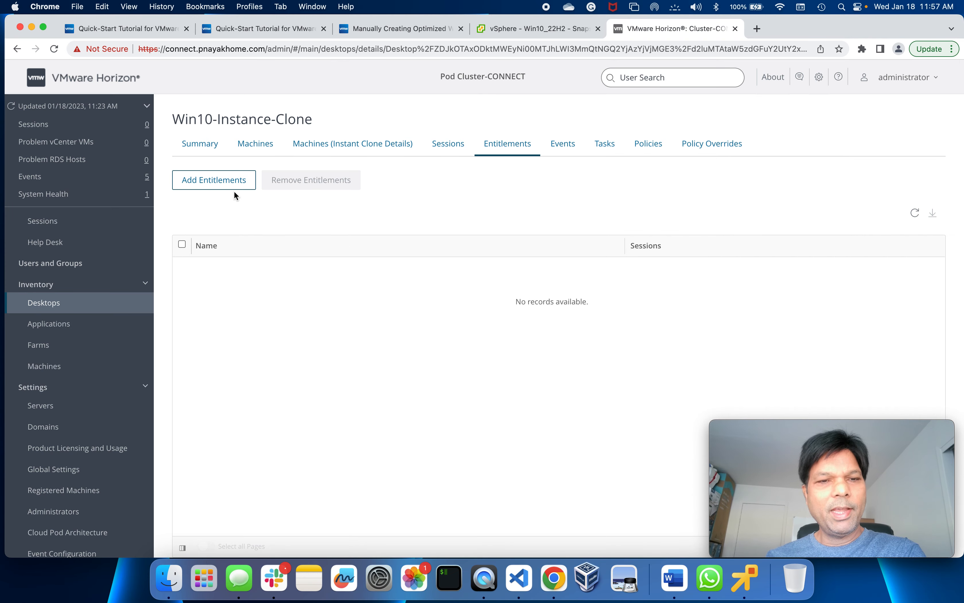
pyautogui.click(210, 186)
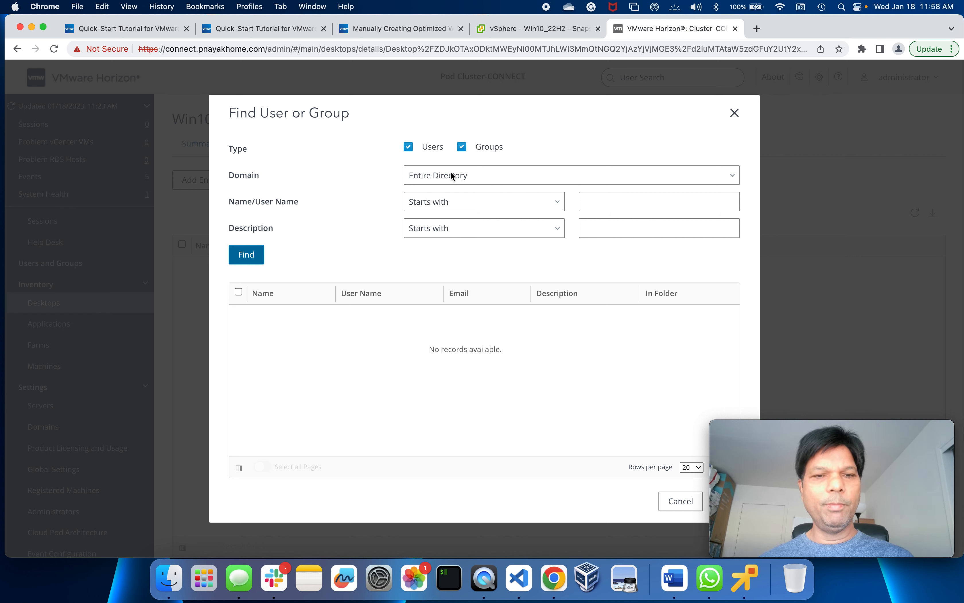
pyautogui.click(611, 204)
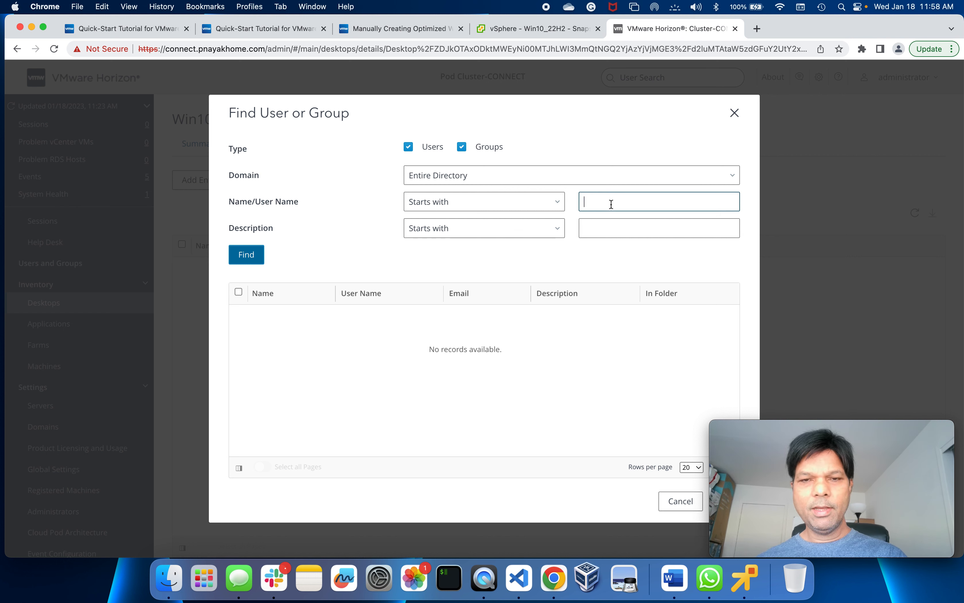
pyautogui.click(586, 172)
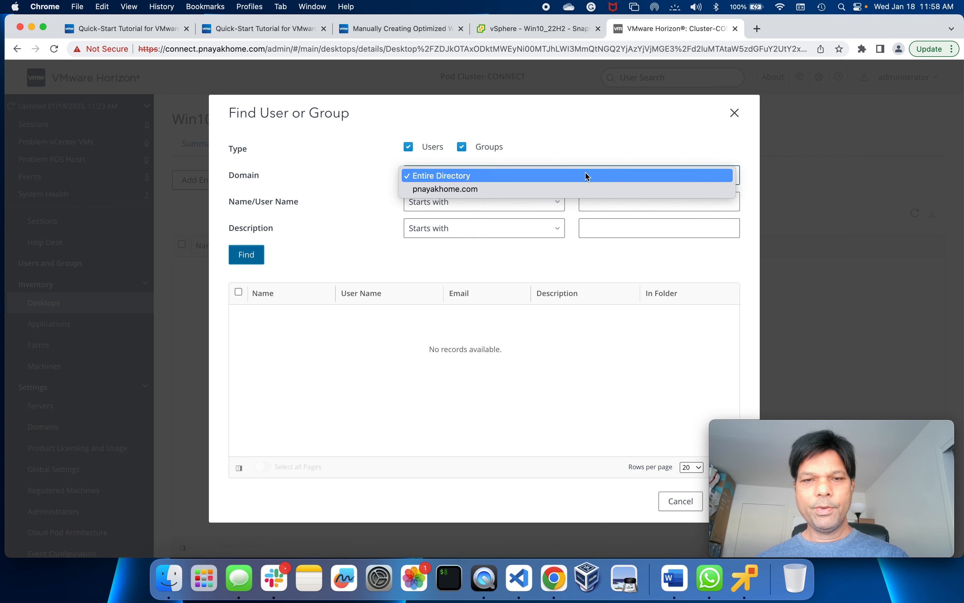
pyautogui.click(529, 191)
pyautogui.click(587, 196)
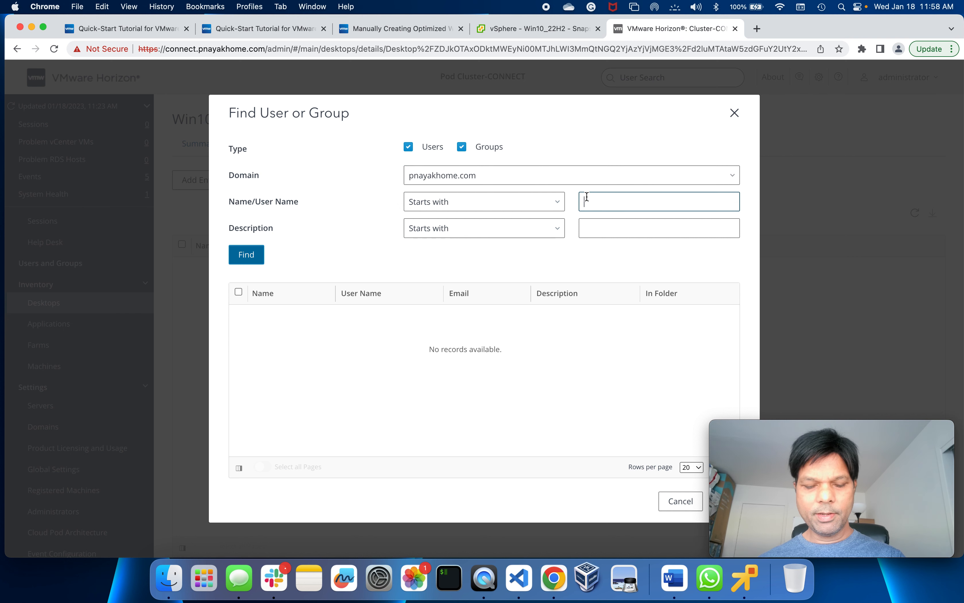
pyautogui.click(257, 255)
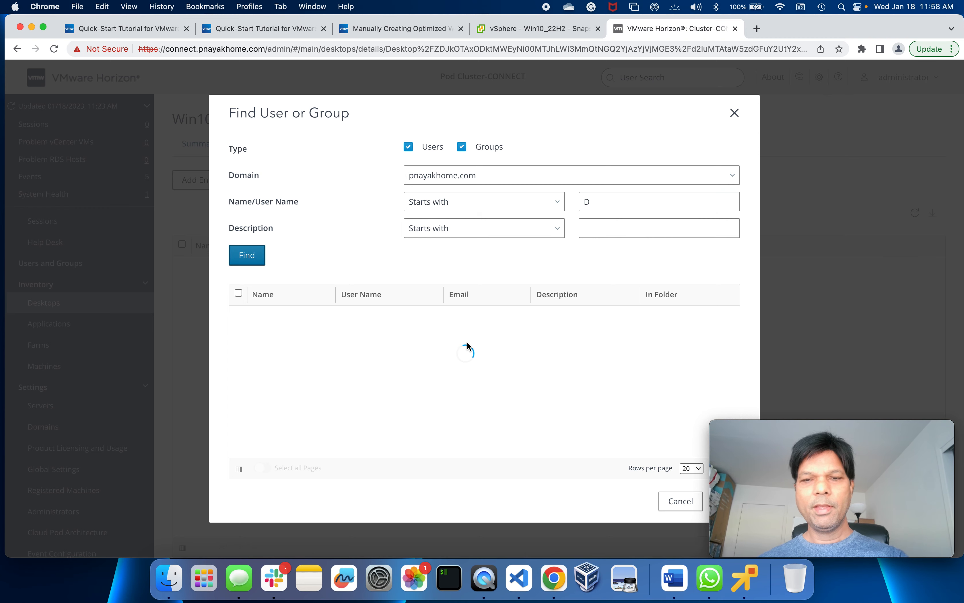
# - Select the Domain Users and Domain Admins groups and confirm the entitlement
pyautogui.scroll(-2, 467, 341)
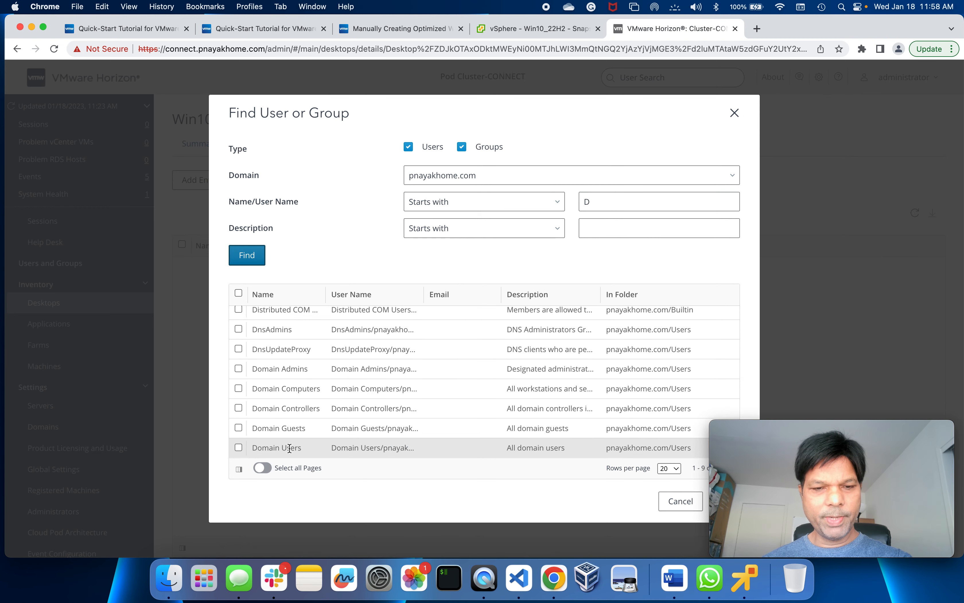
pyautogui.click(238, 448)
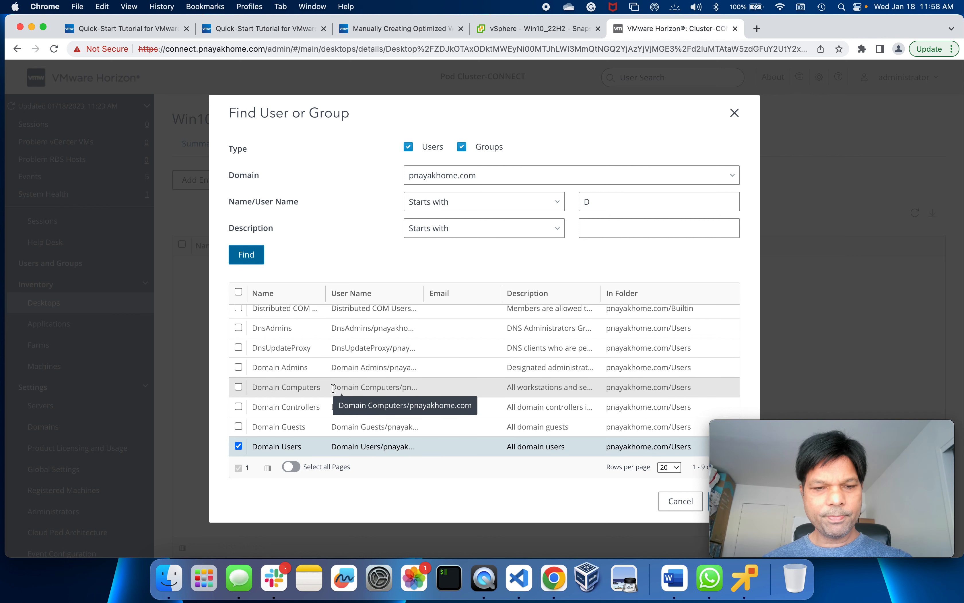
pyautogui.scroll(1, 334, 389)
pyautogui.scroll(-1, 333, 389)
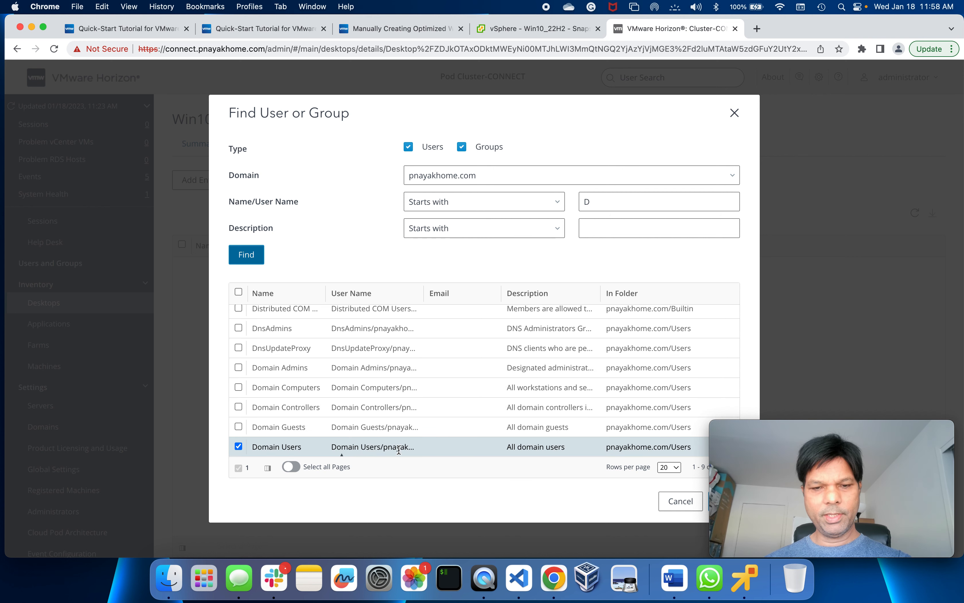
pyautogui.moveTo(424, 294); pyautogui.dragTo(484, 309)
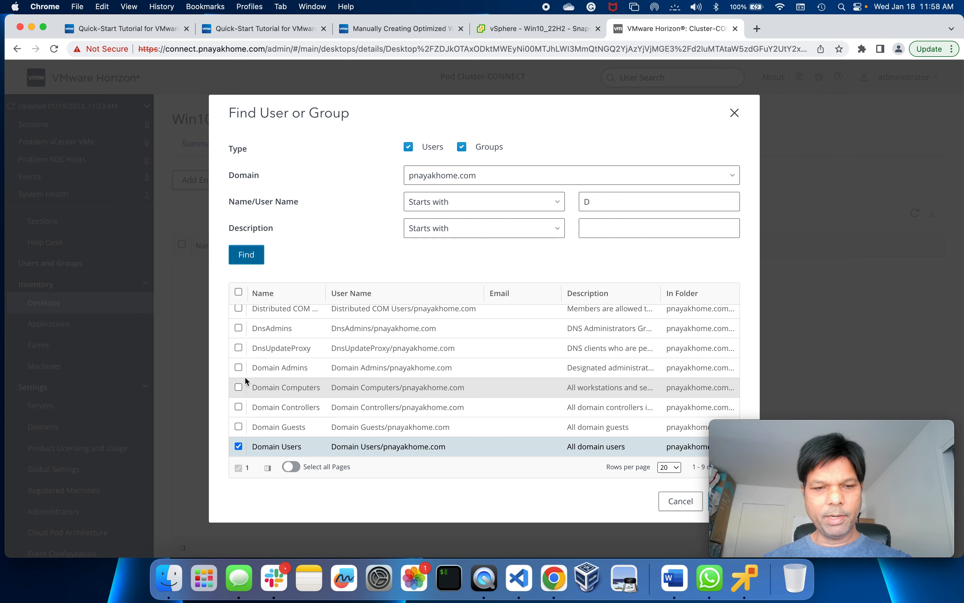
pyautogui.click(239, 367)
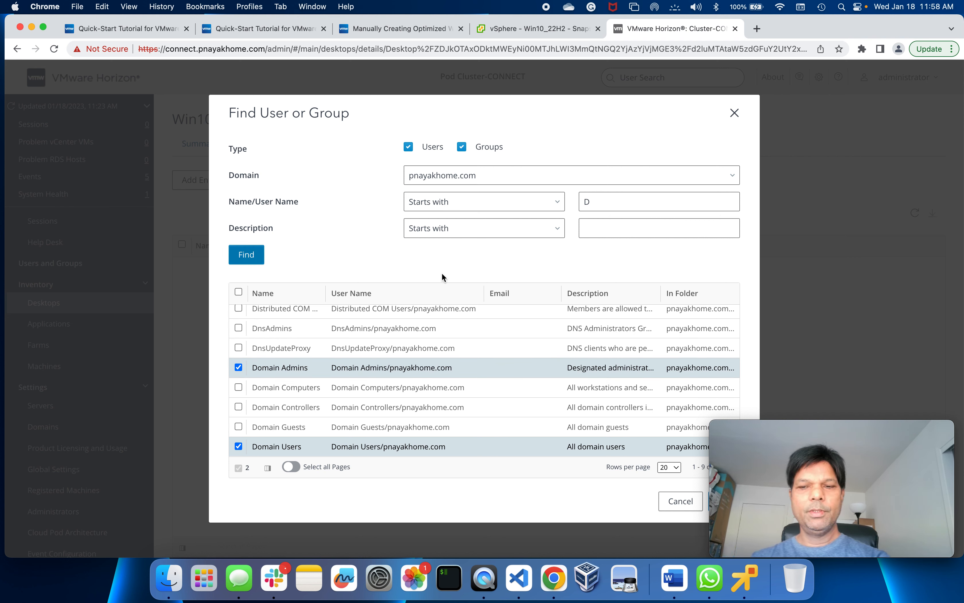
pyautogui.moveTo(891, 429); pyautogui.dragTo(900, 234)
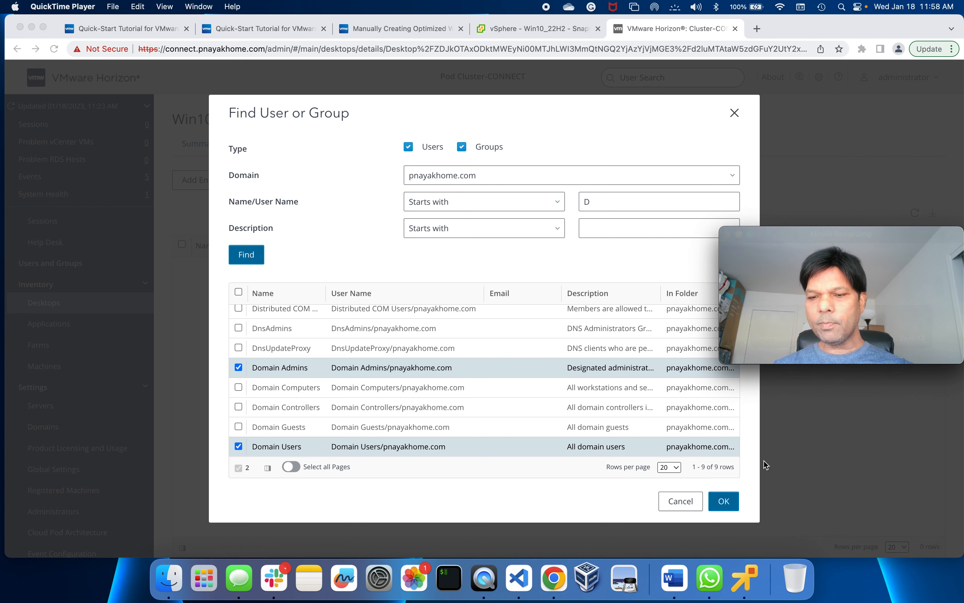
pyautogui.click(621, 506)
pyautogui.click(731, 509)
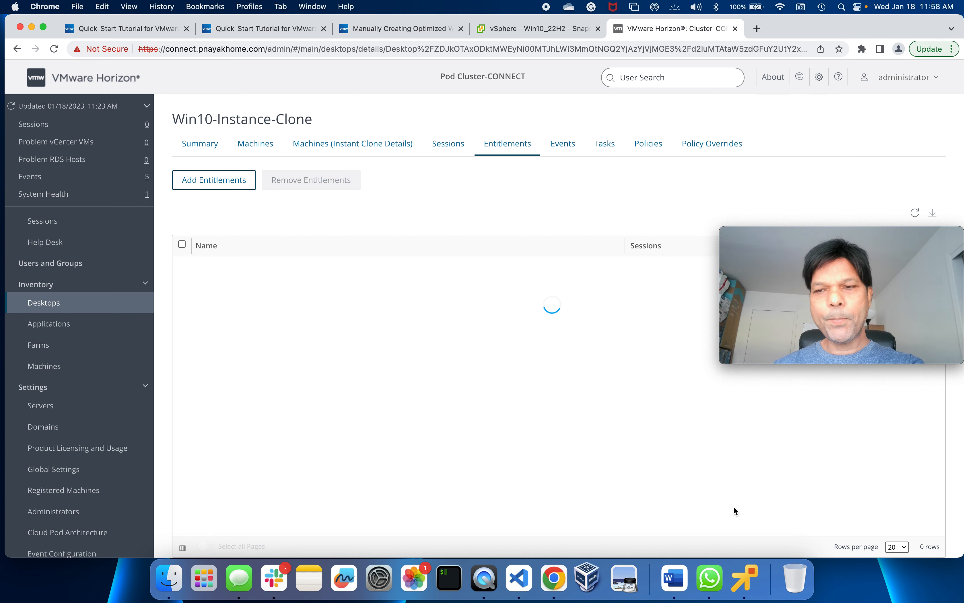
# - Open Inventory > Machines to list Win10-IC1 in the Win10-Instance-Clone pool
pyautogui.moveTo(874, 240); pyautogui.dragTo(878, 424)
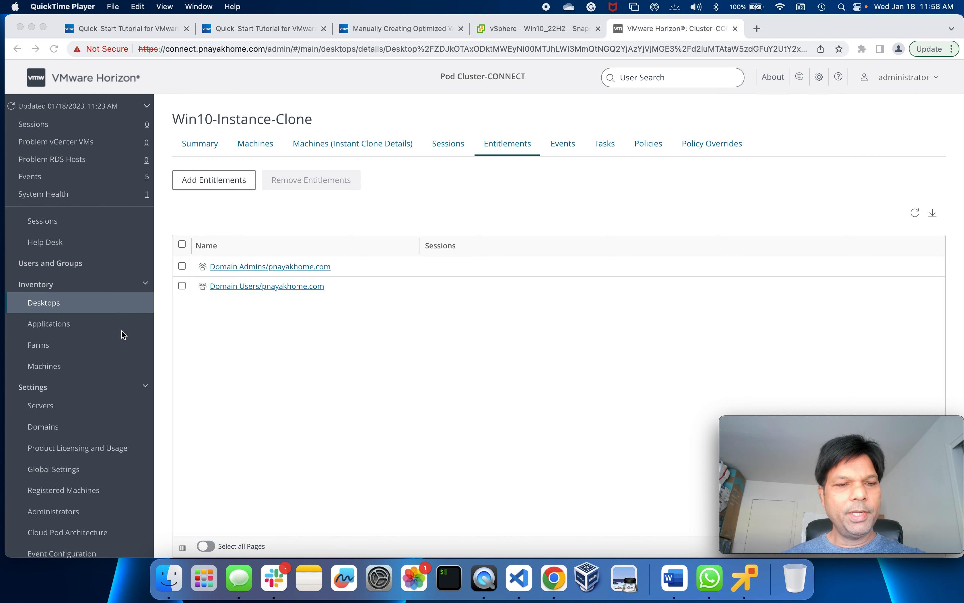
pyautogui.click(54, 367)
pyautogui.click(55, 367)
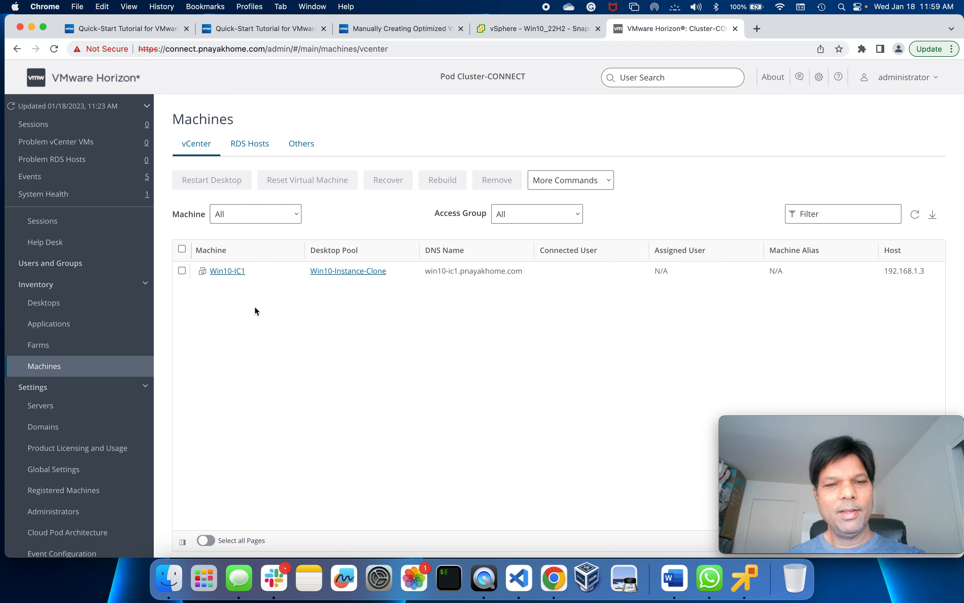
# - Open Win10-IC1's machine details, then switch to the vSphere Client tab
pyautogui.click(226, 271)
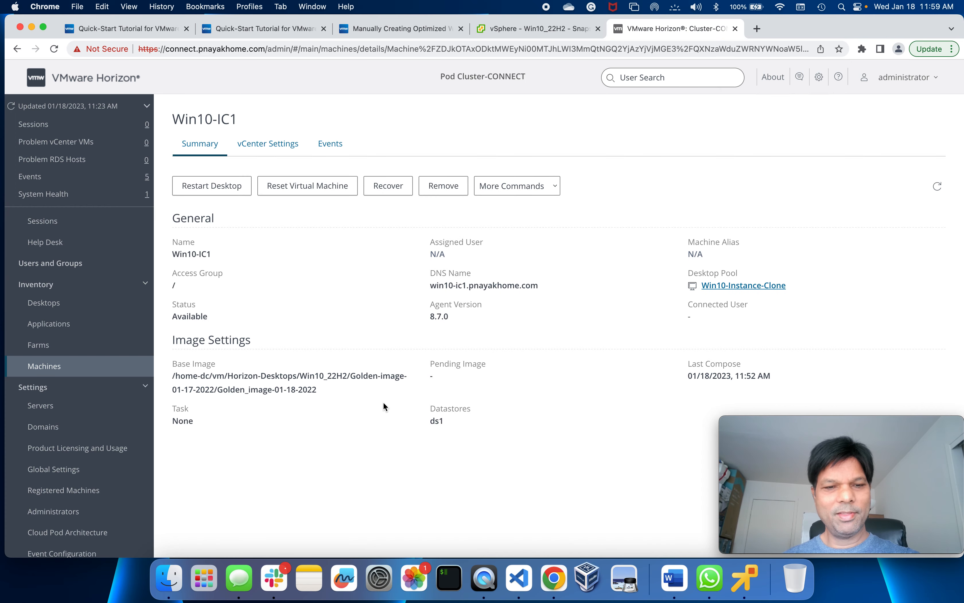
pyautogui.click(528, 27)
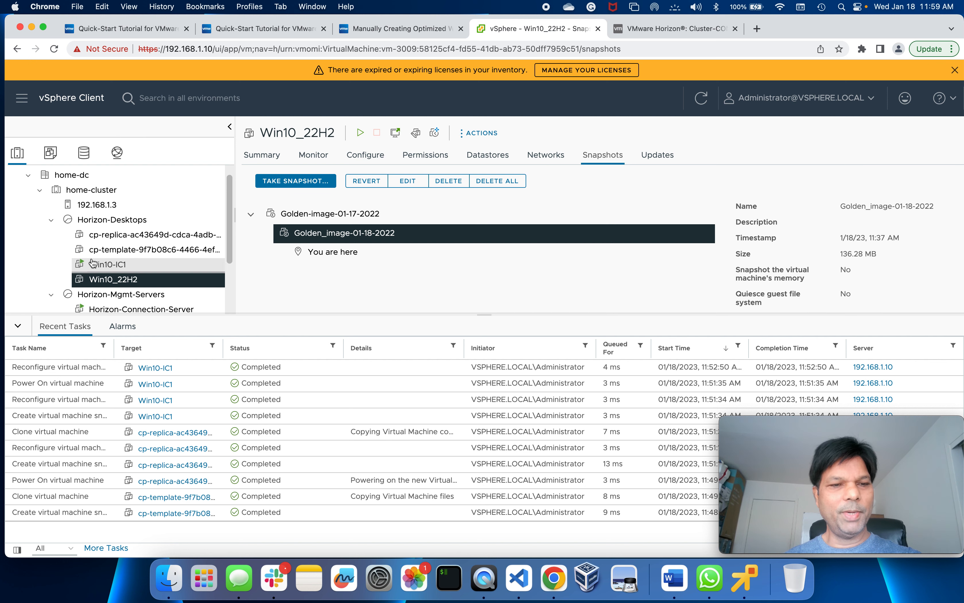
# - Check Win10-IC1's snapshots and Summary in vSphere, then return to its Horizon details
pyautogui.scroll(-2, 127, 259)
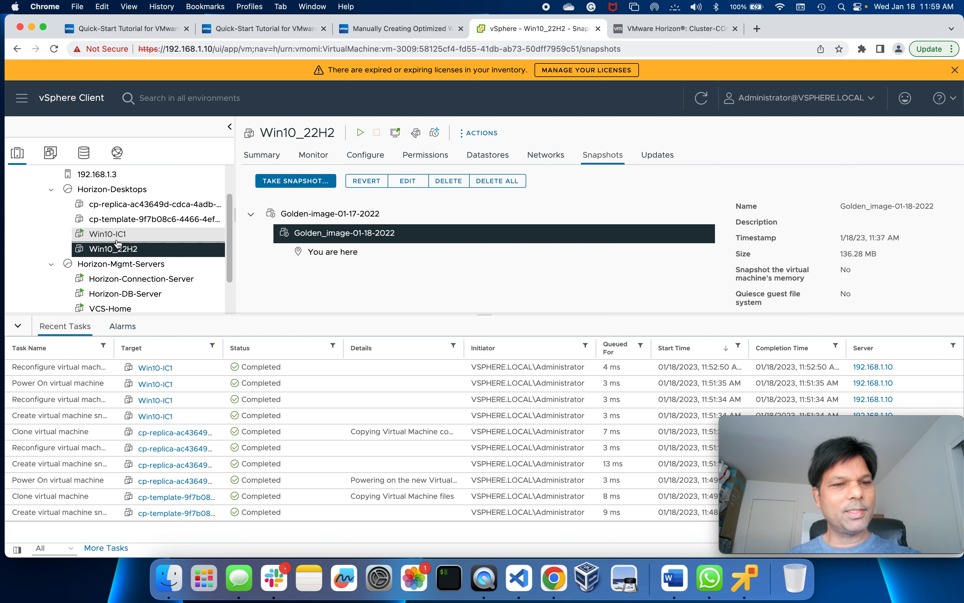
pyautogui.click(116, 233)
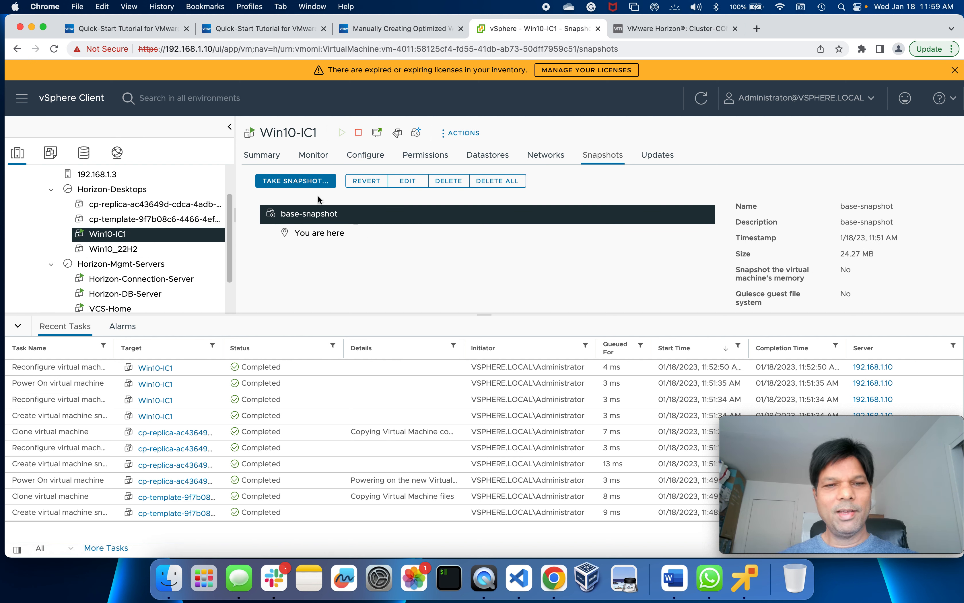
pyautogui.click(261, 155)
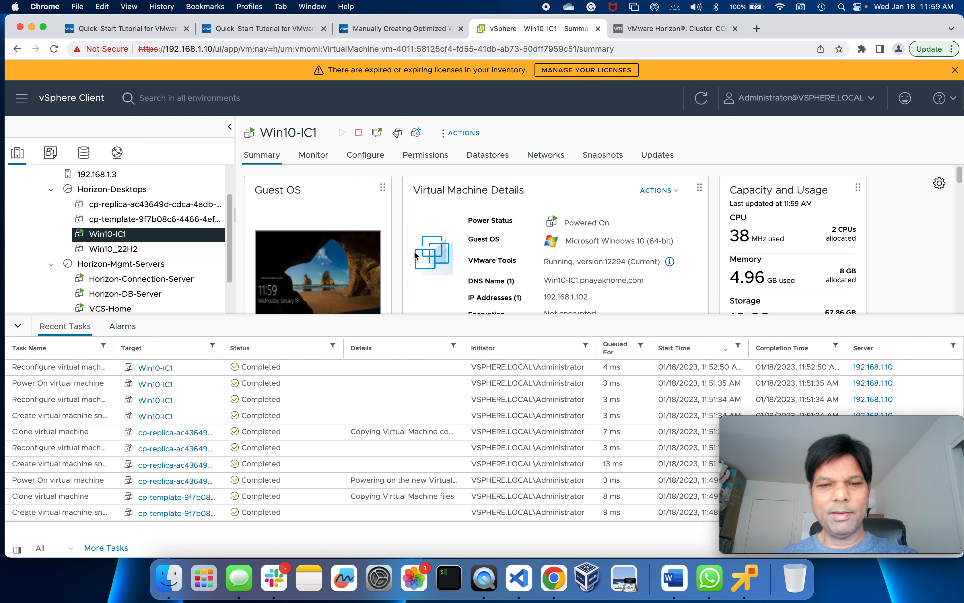
pyautogui.scroll(-2, 403, 236)
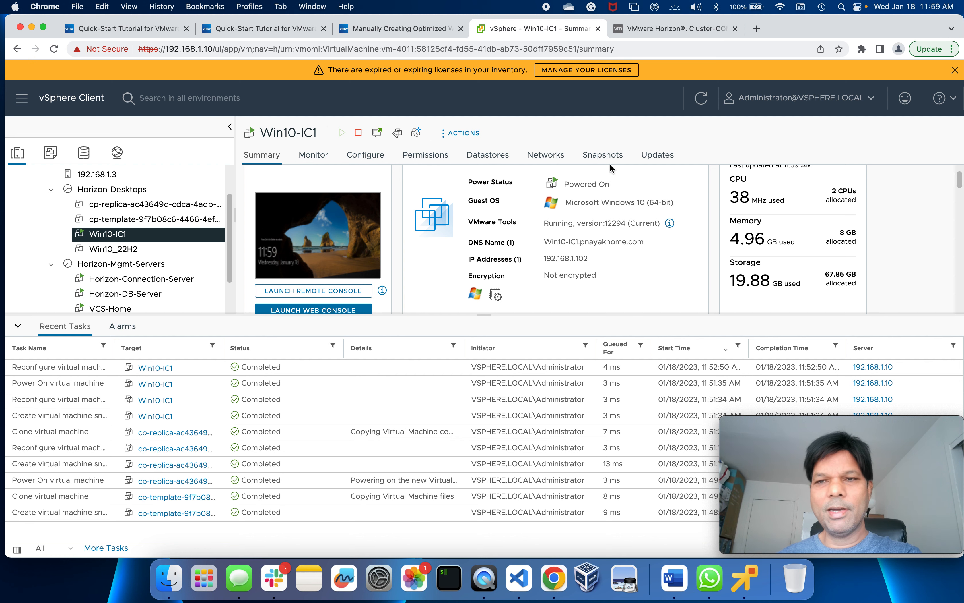
pyautogui.click(651, 29)
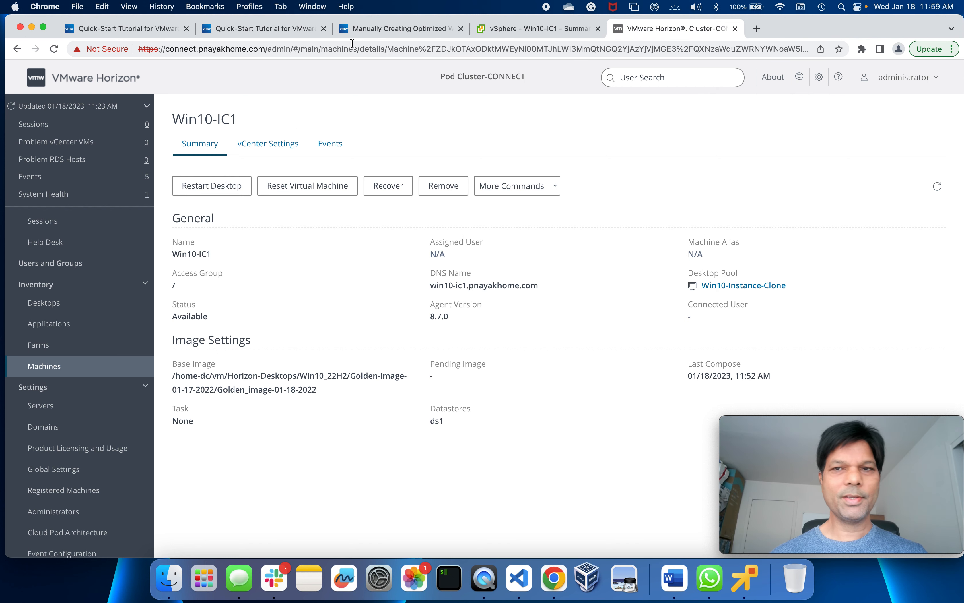
# - Load connect.pnayakhome.com in a new tab and follow Install VMware Horizon Client
pyautogui.click(756, 29)
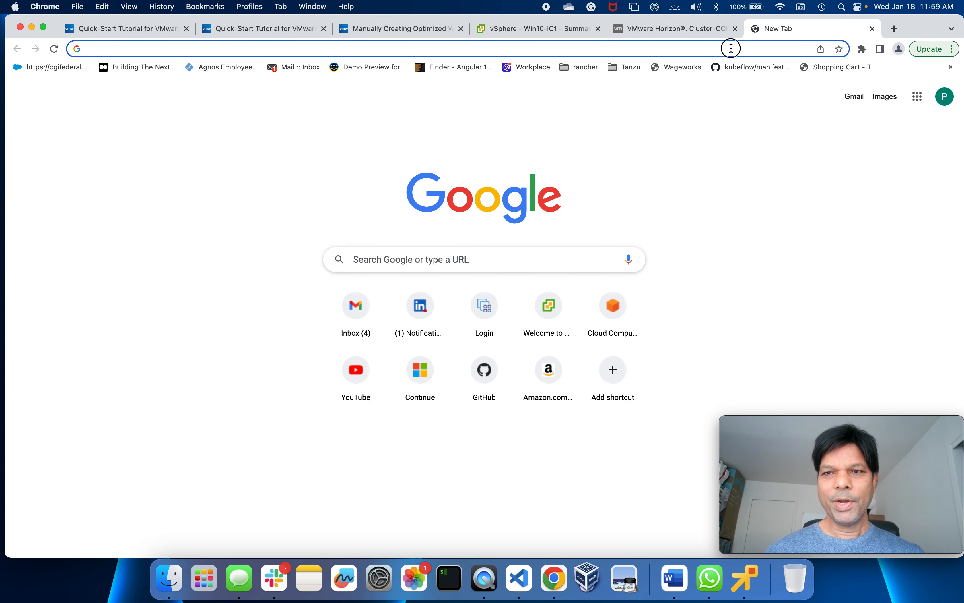
pyautogui.write('1')
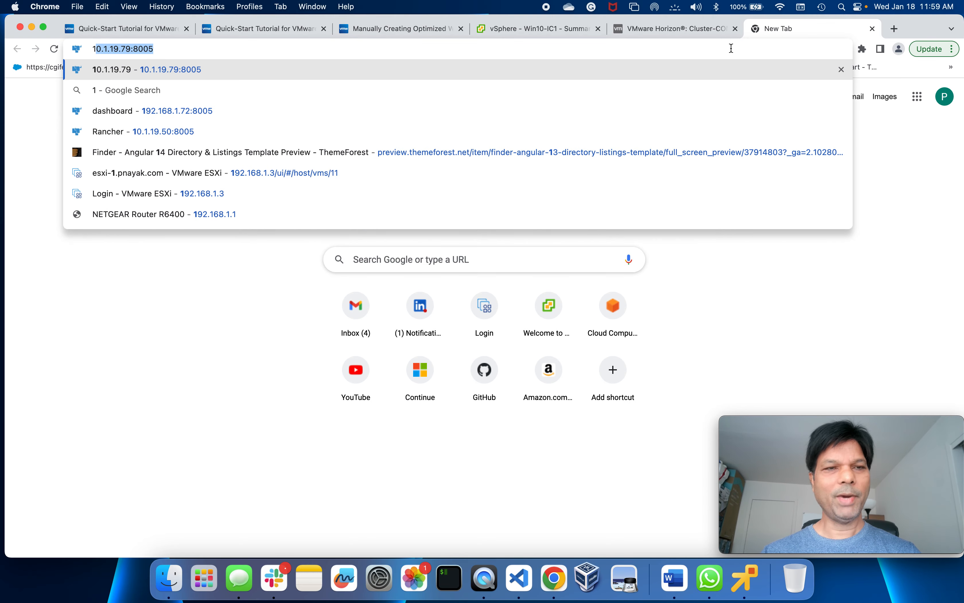
pyautogui.press('BackSpace')
pyautogui.press('BackSpace')
pyautogui.write('connec')
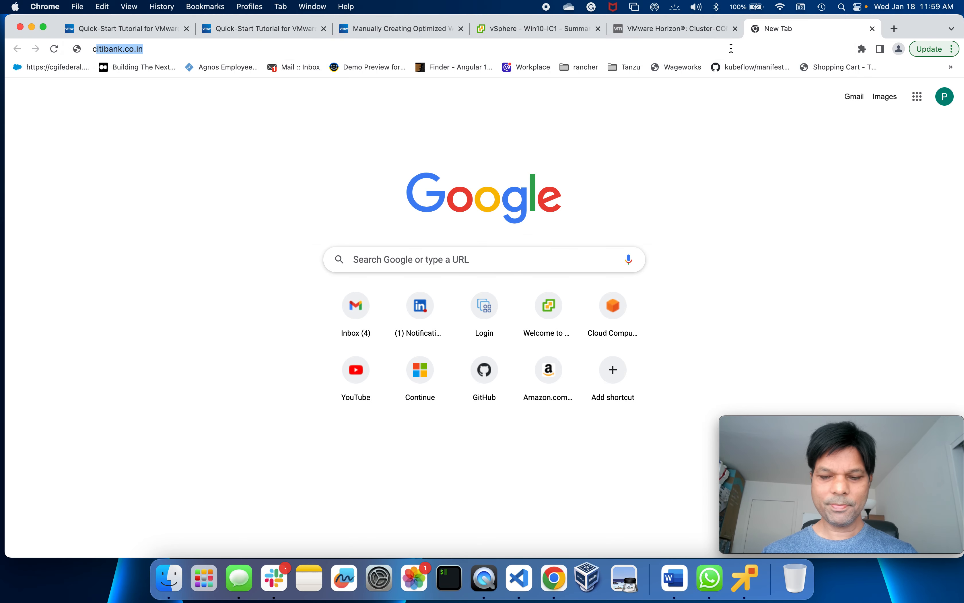
pyautogui.write('t.pnayakhome')
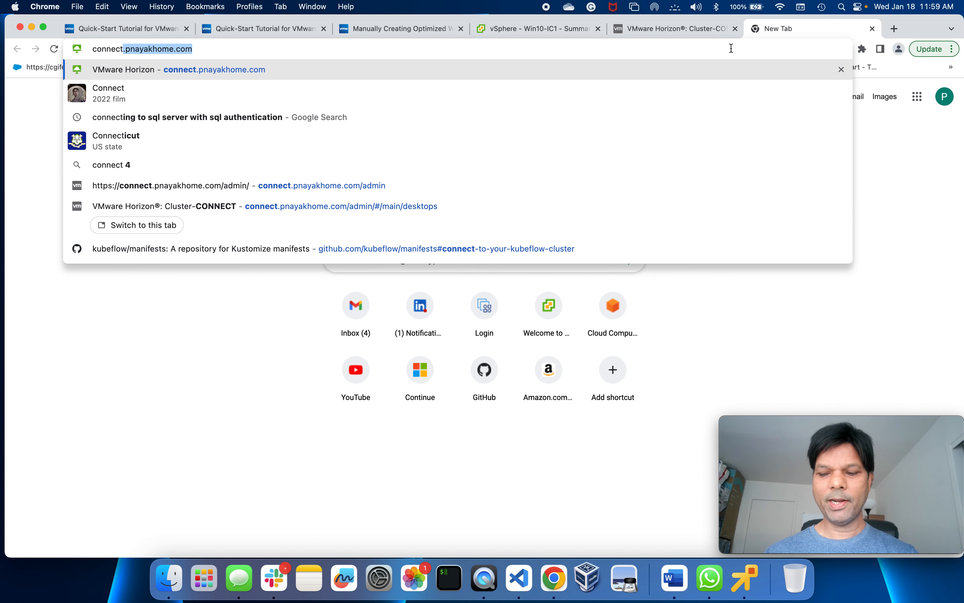
pyautogui.press('Right')
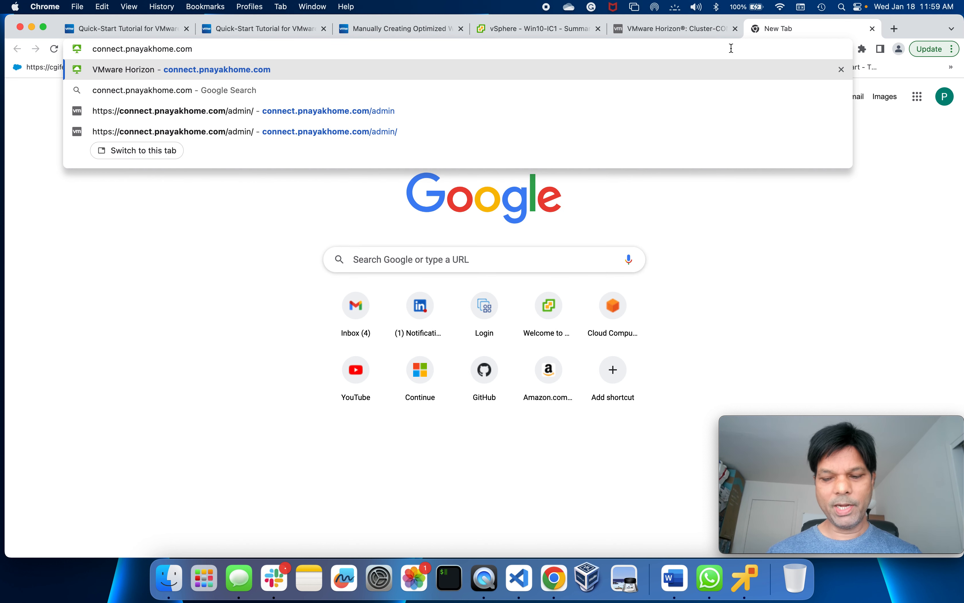
pyautogui.press('Return')
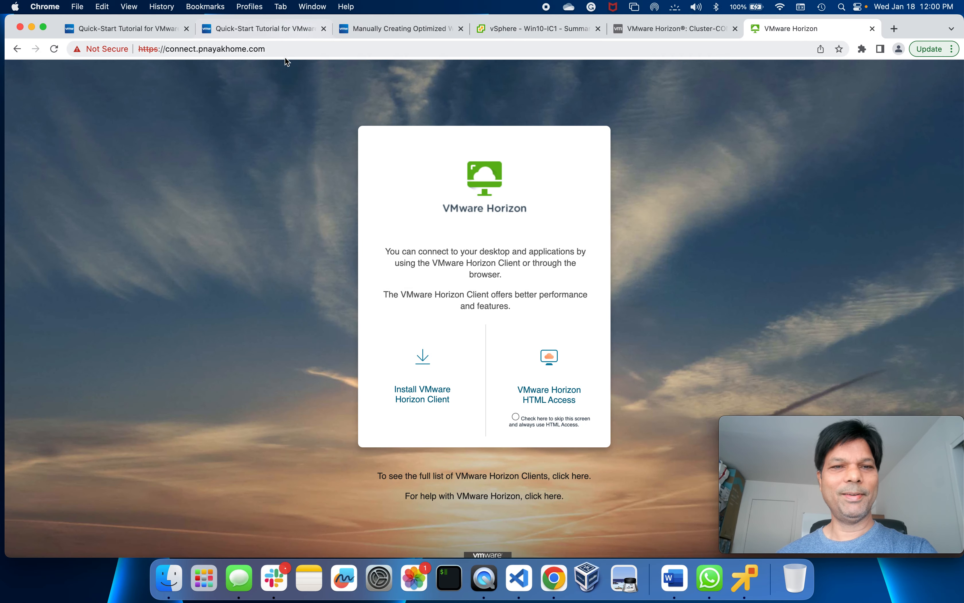
pyautogui.click(292, 51)
pyautogui.click(292, 51)
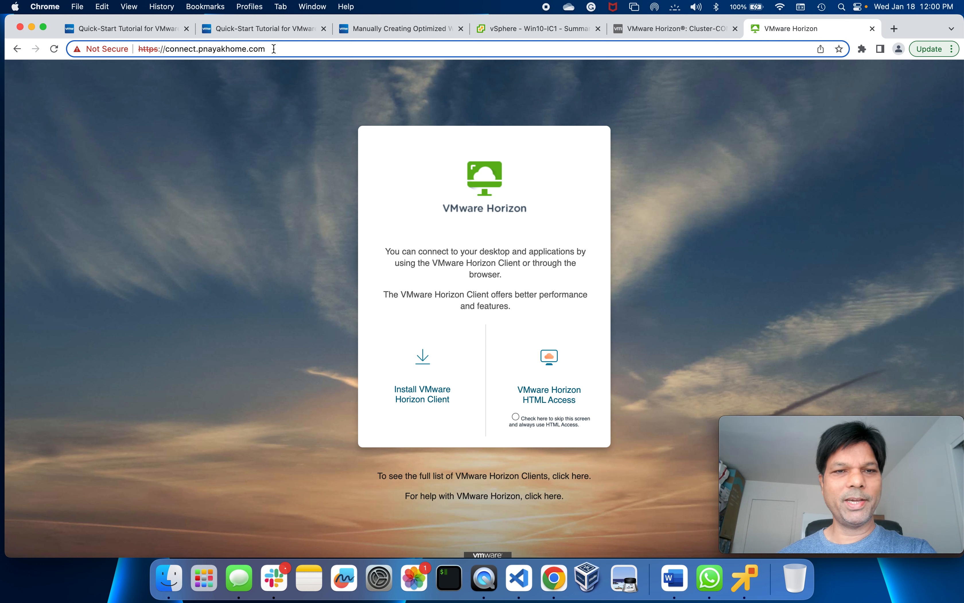
pyautogui.moveTo(269, 48); pyautogui.dragTo(144, 47)
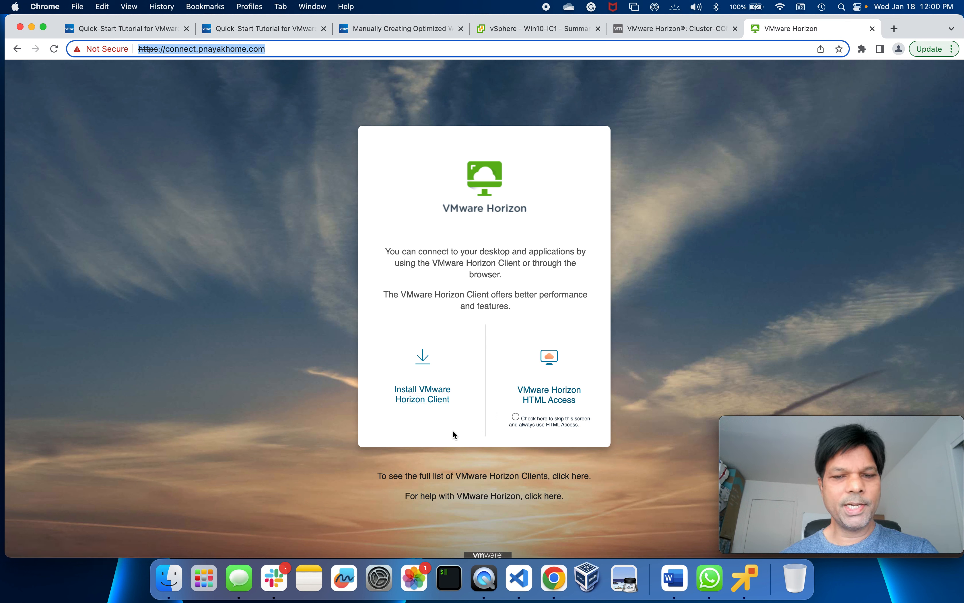
pyautogui.click(428, 400)
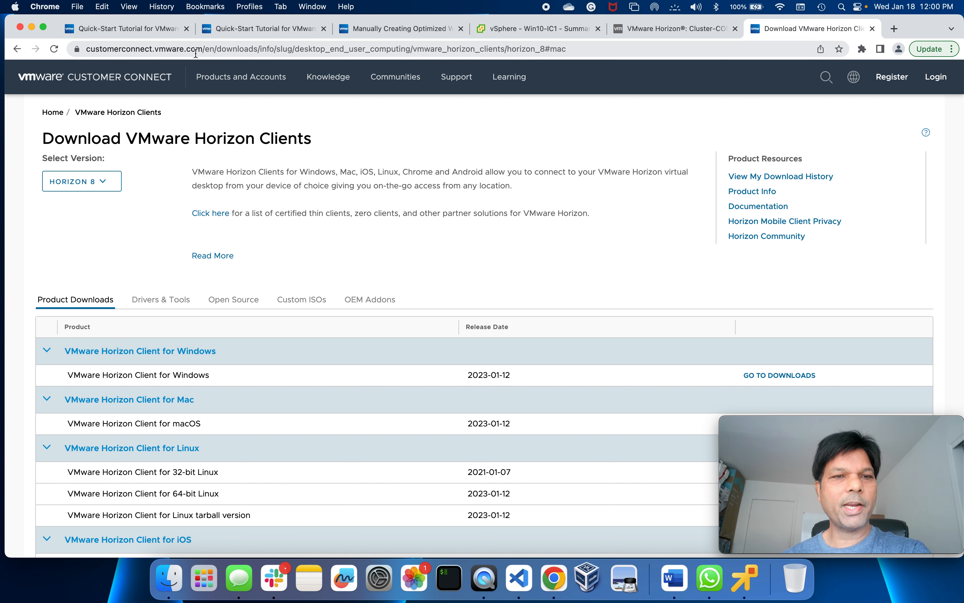
# - Save the macOS Horizon Client 2212 .dmg into the Downloads folder
pyautogui.moveTo(239, 78)
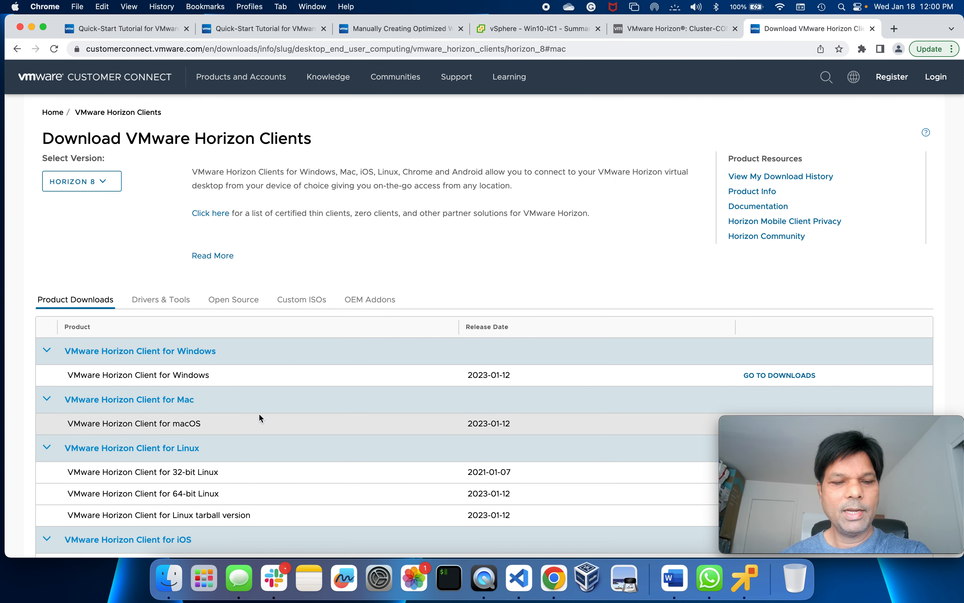
pyautogui.scroll(-2, 259, 413)
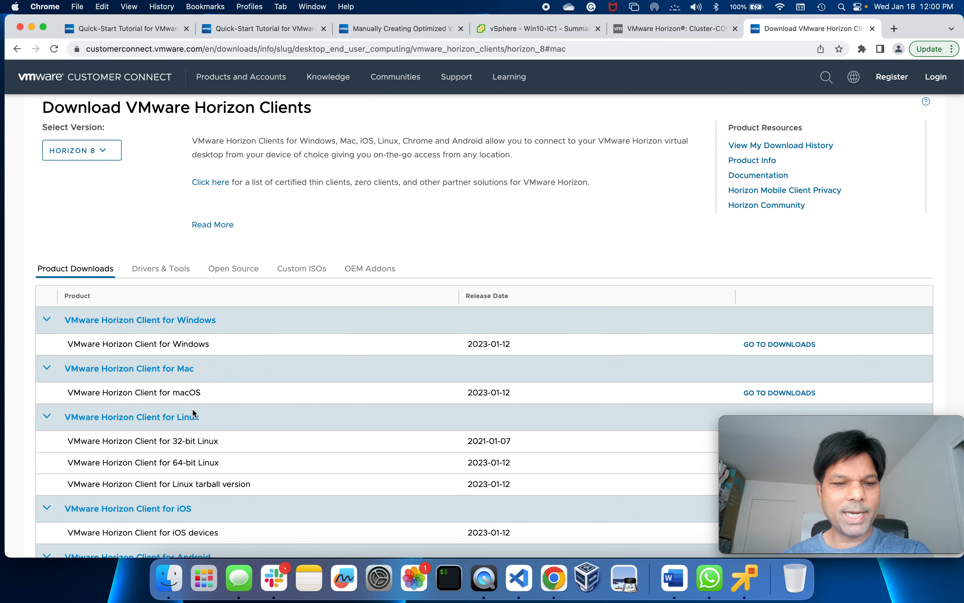
pyautogui.moveTo(738, 416)
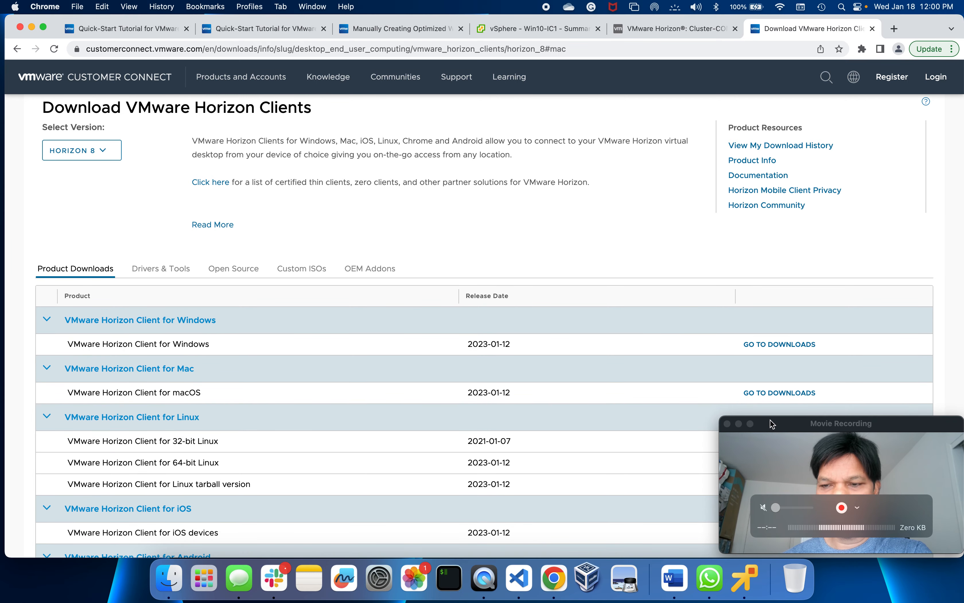
pyautogui.scroll(-5, 280, 369)
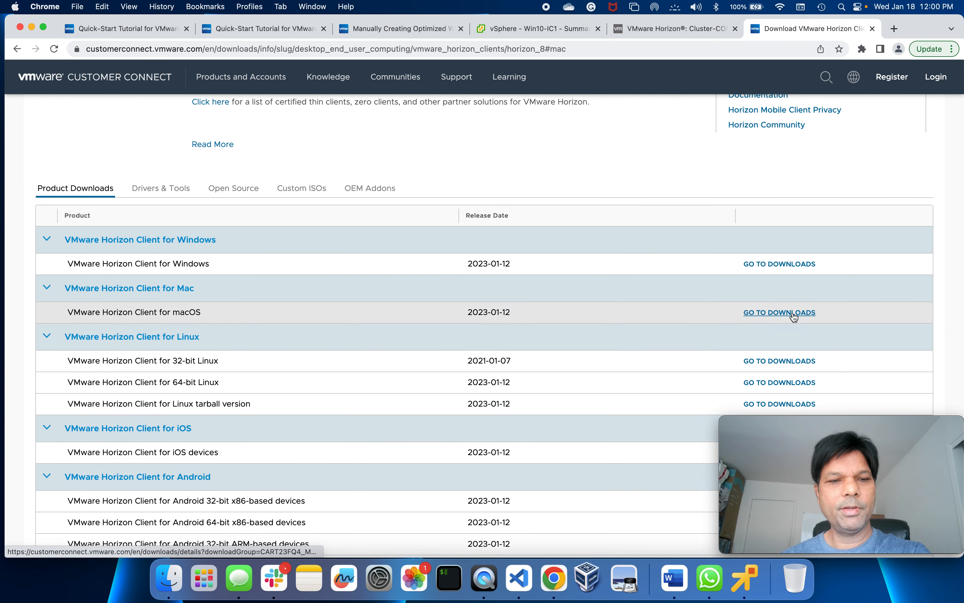
pyautogui.click(793, 313)
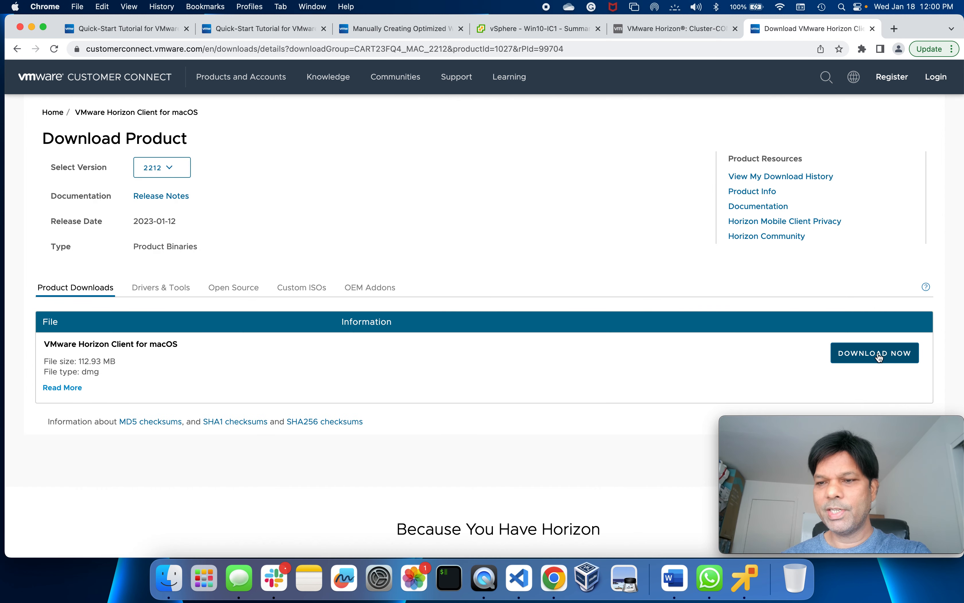
pyautogui.click(873, 351)
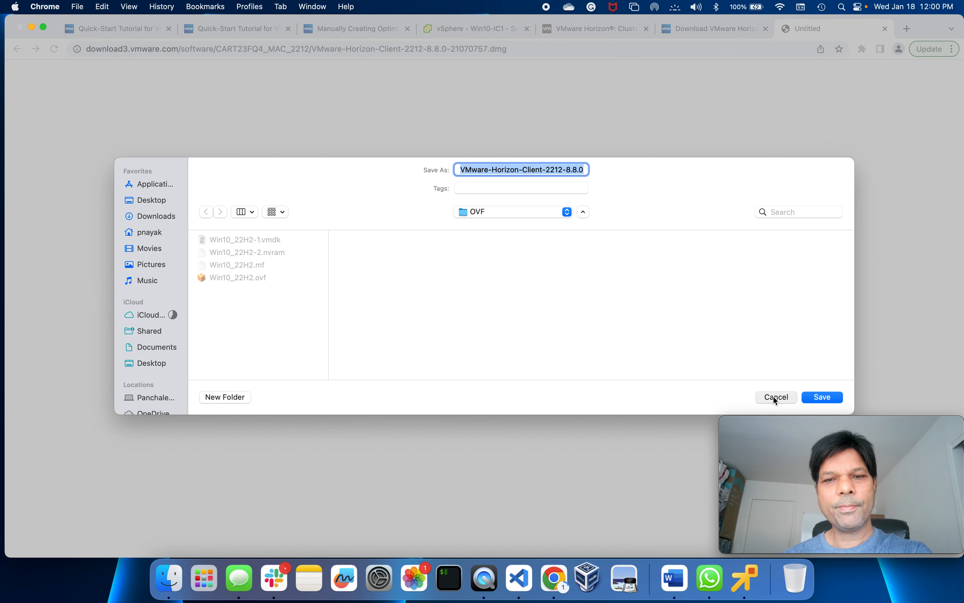
pyautogui.click(775, 397)
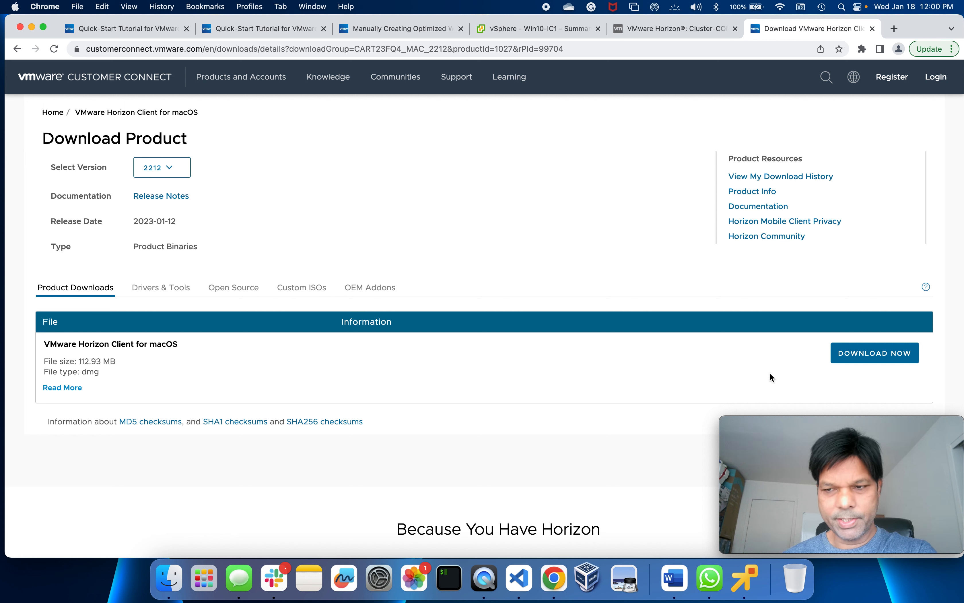
pyautogui.click(863, 359)
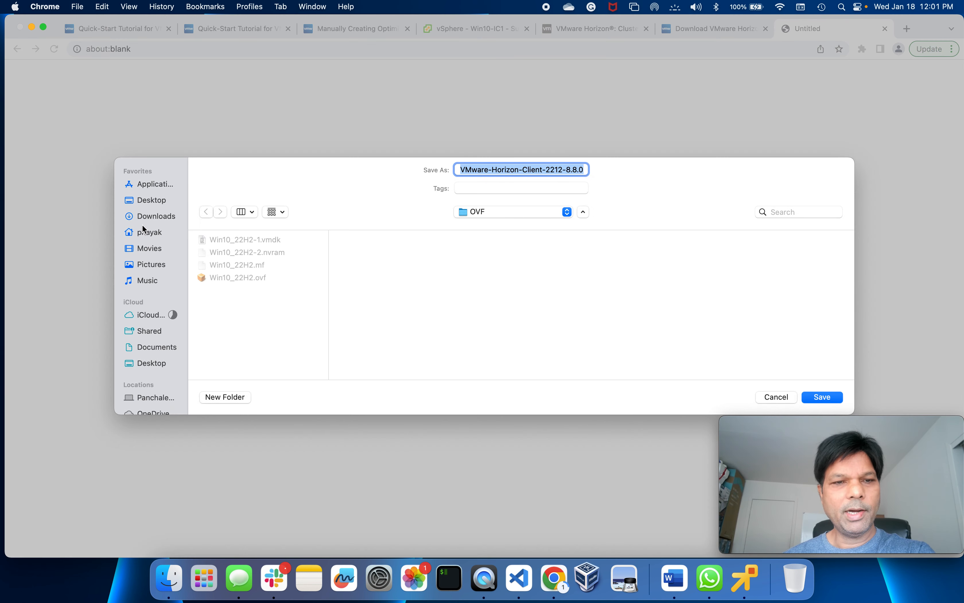
pyautogui.click(154, 218)
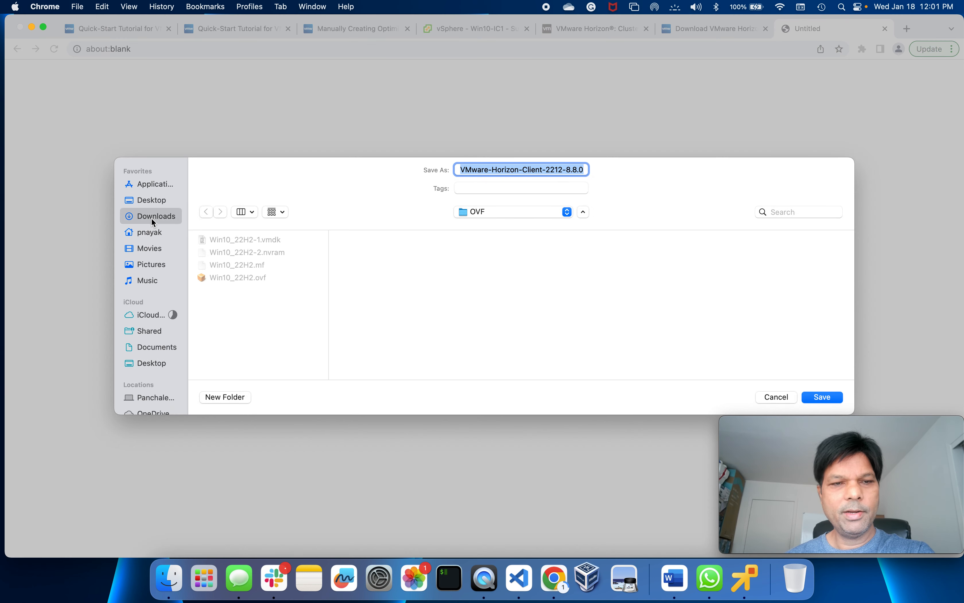
pyautogui.click(821, 398)
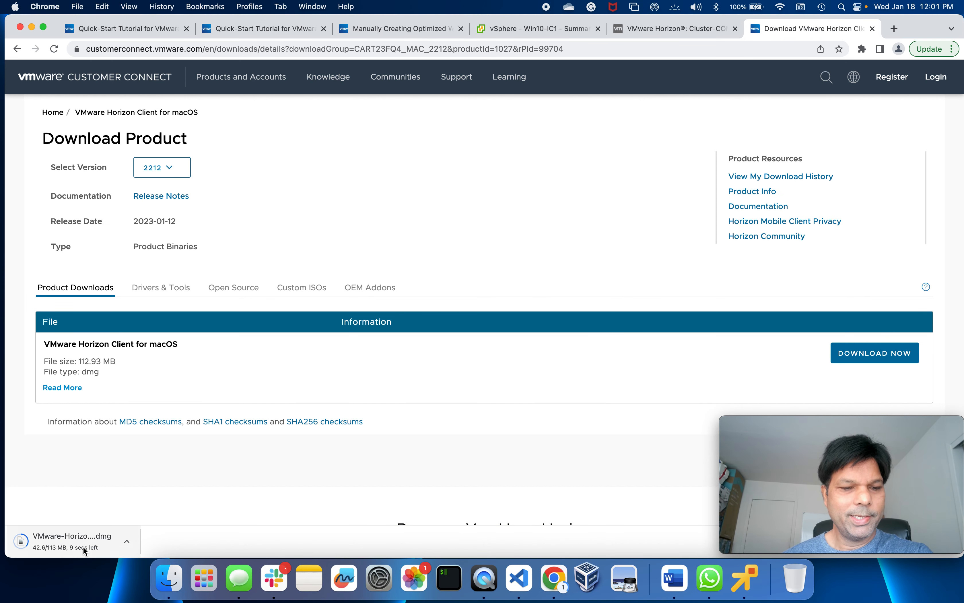
# - Open the Windows client download, inspect its .exe file name, then cancel and go back
pyautogui.click(17, 49)
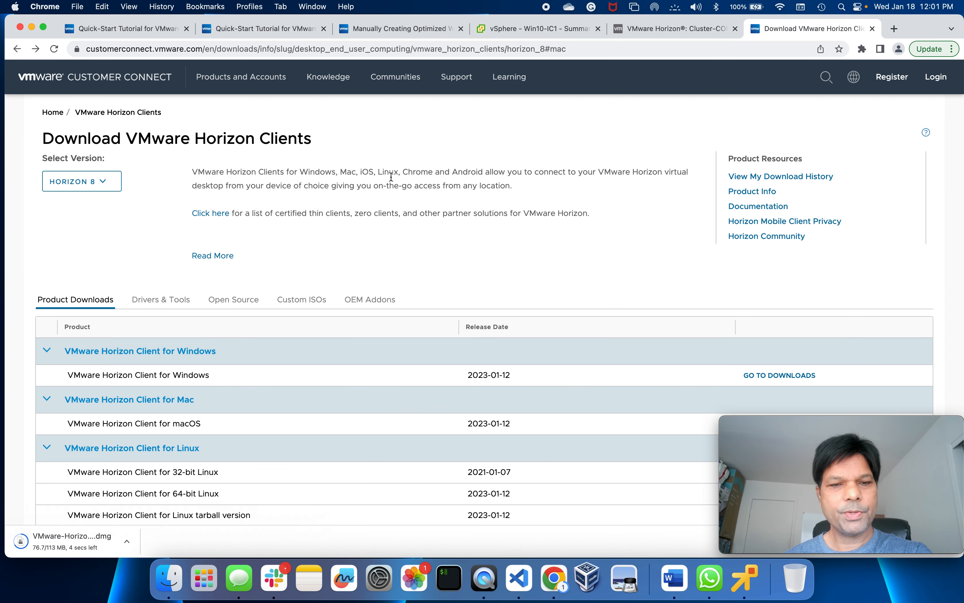
pyautogui.click(757, 376)
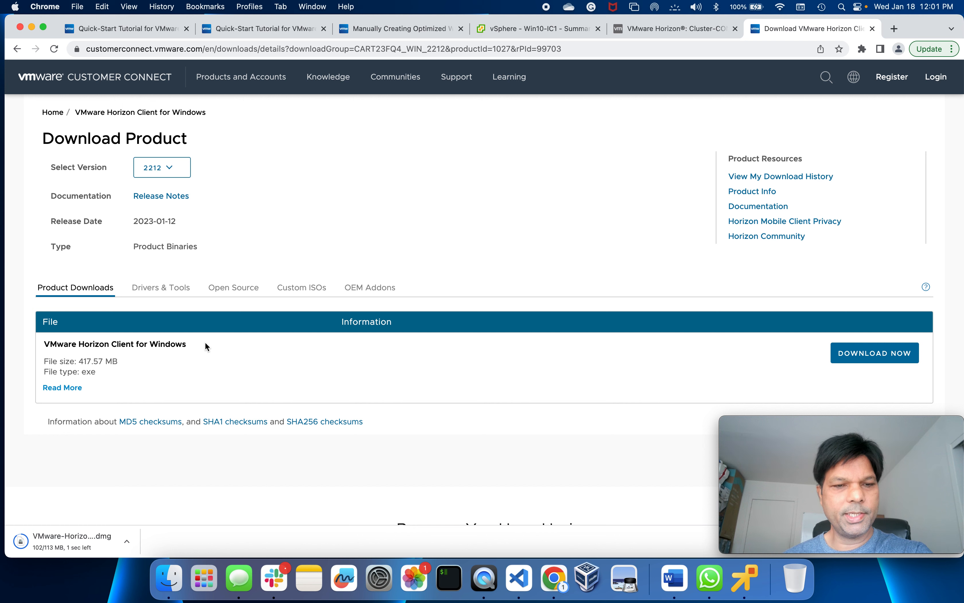
pyautogui.click(873, 353)
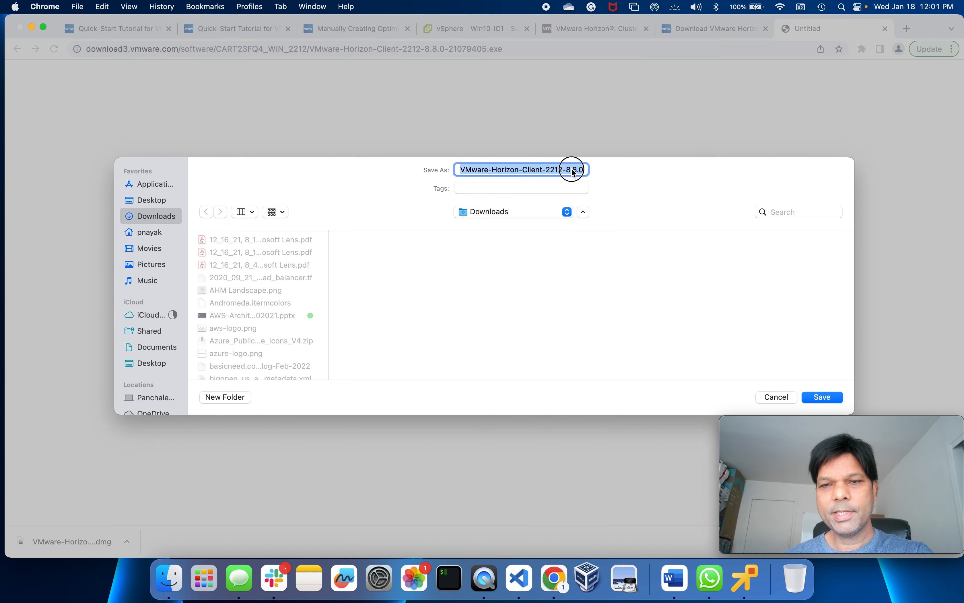
pyautogui.click(572, 169)
pyautogui.press('Right')
pyautogui.press('Right')
pyautogui.press('Right')
pyautogui.press('Right')
pyautogui.press('Right')
pyautogui.press('Right')
pyautogui.press('Right')
pyautogui.press('Right')
pyautogui.press('Right')
pyautogui.press('Right')
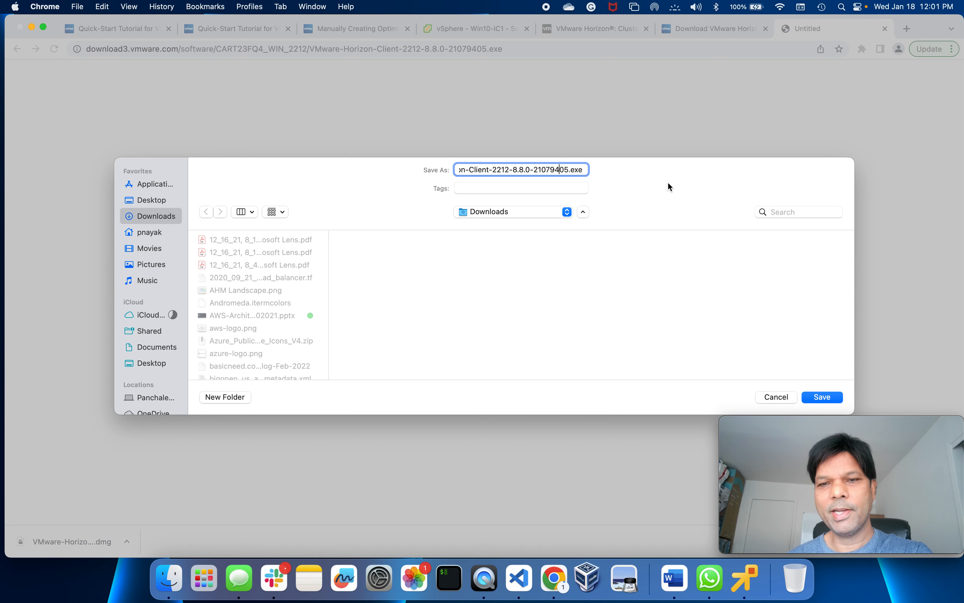
pyautogui.press('Right')
pyautogui.press('Right')
pyautogui.press('Right')
pyautogui.press('Right')
pyautogui.press('Right')
pyautogui.press('Right')
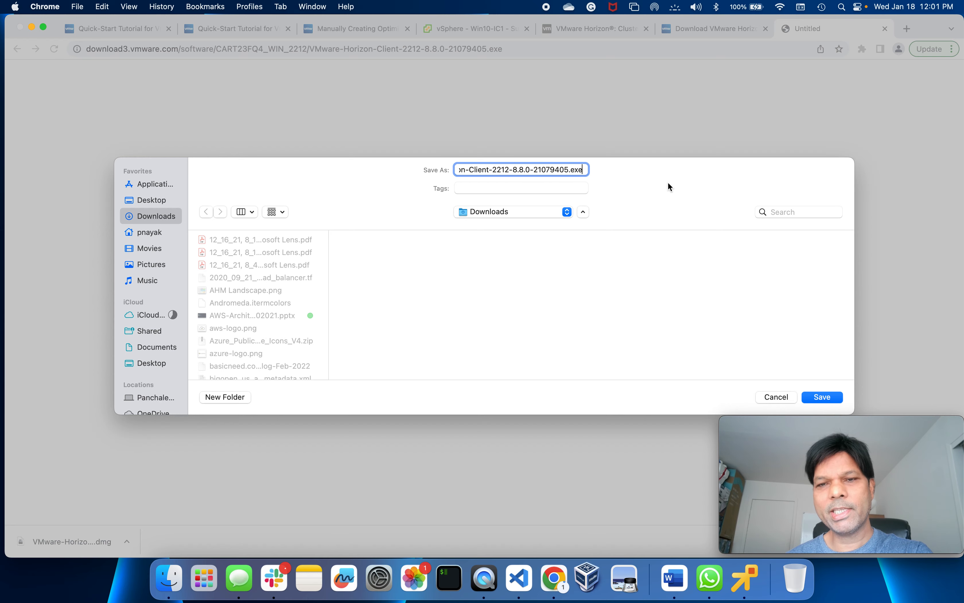
pyautogui.click(776, 397)
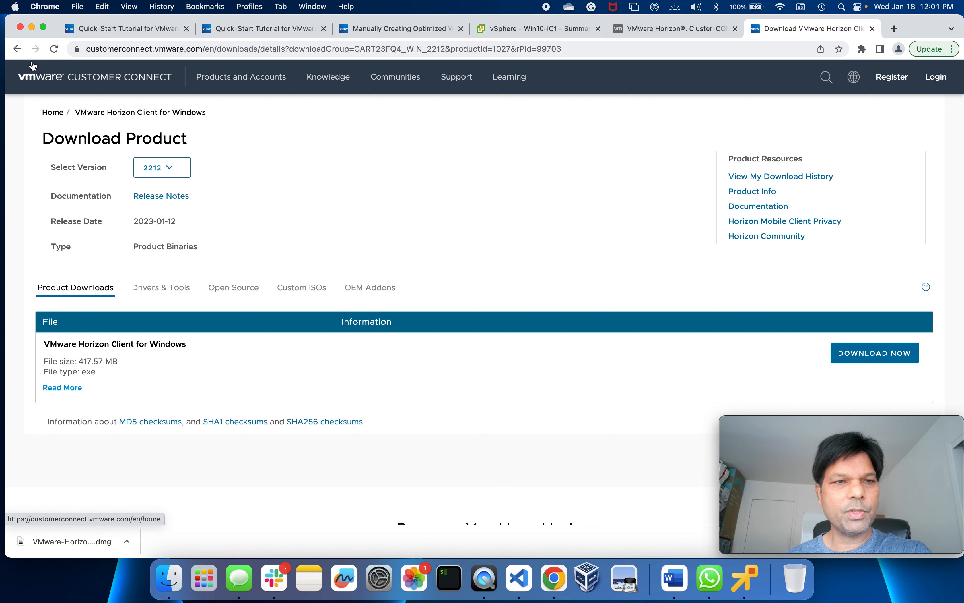
pyautogui.click(21, 49)
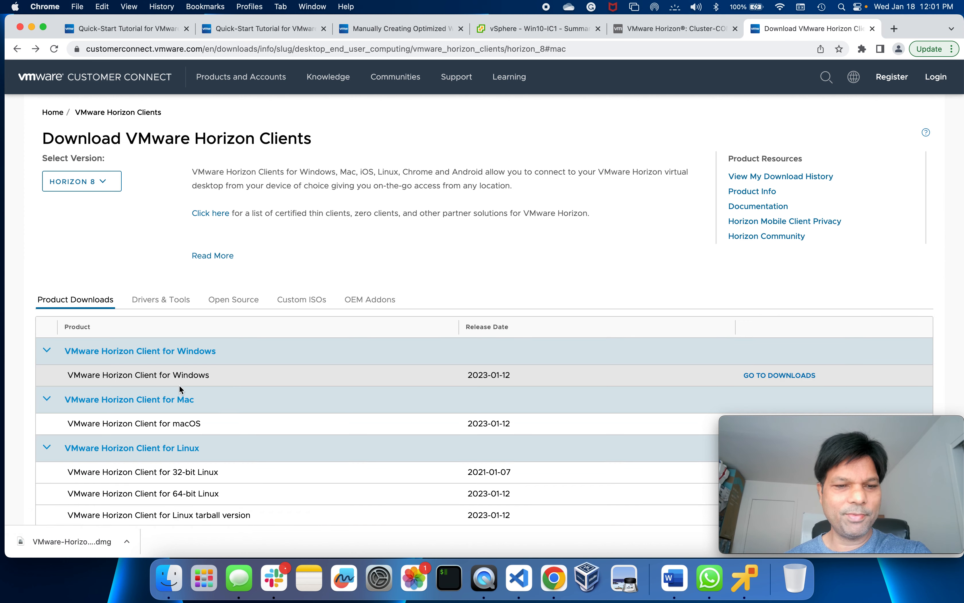
# - Open the 64-bit Linux 2212 bundle download, check its name, cancel, and return to the list
pyautogui.moveTo(898, 420)
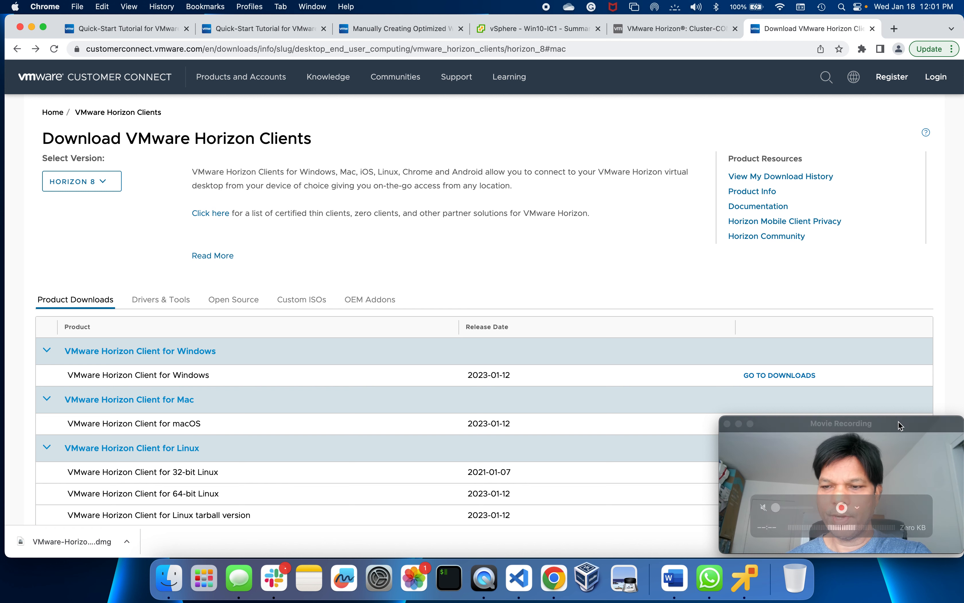
pyautogui.moveTo(904, 425); pyautogui.dragTo(197, 443)
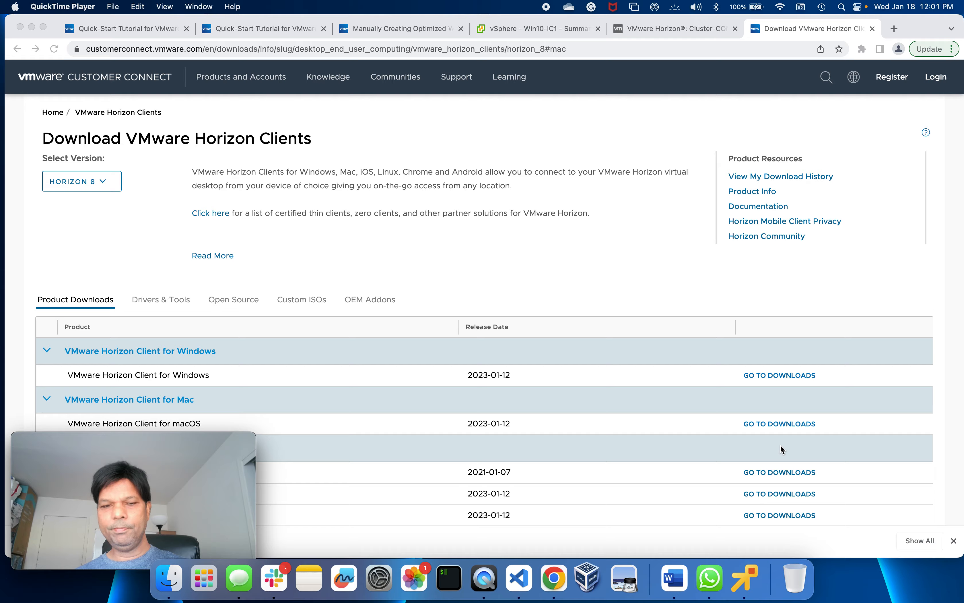
pyautogui.scroll(-5, 782, 449)
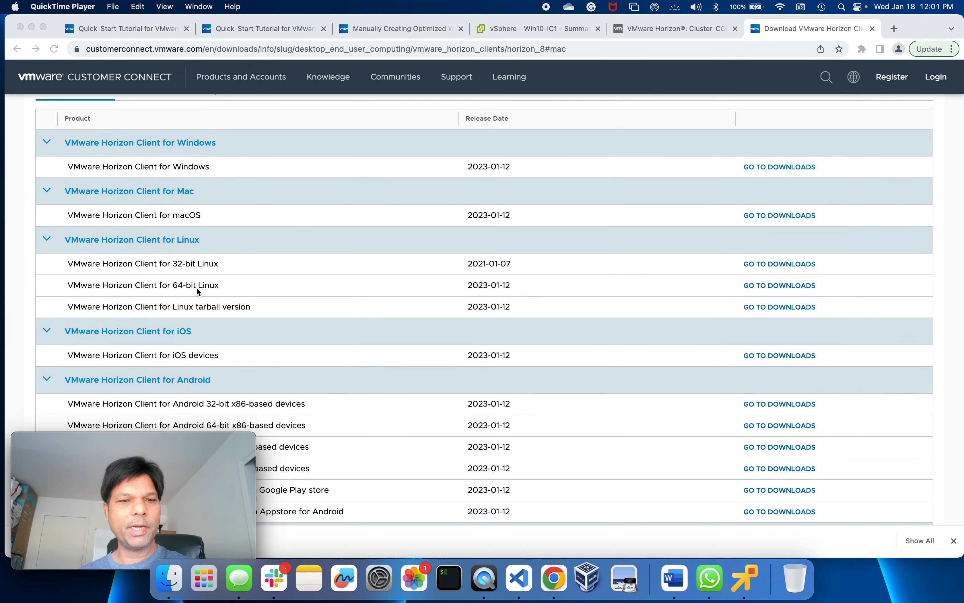
pyautogui.click(774, 287)
pyautogui.click(777, 286)
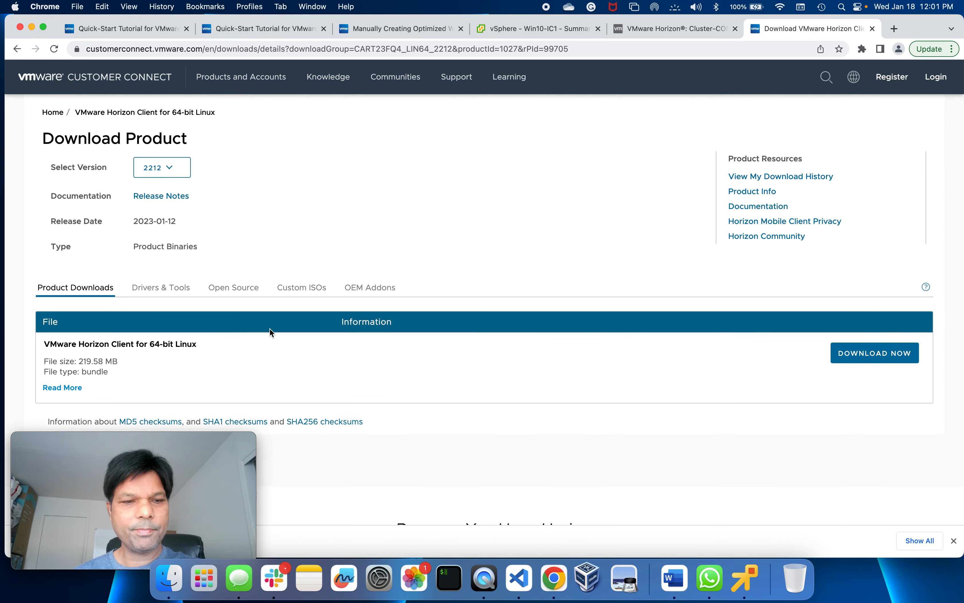
pyautogui.click(902, 359)
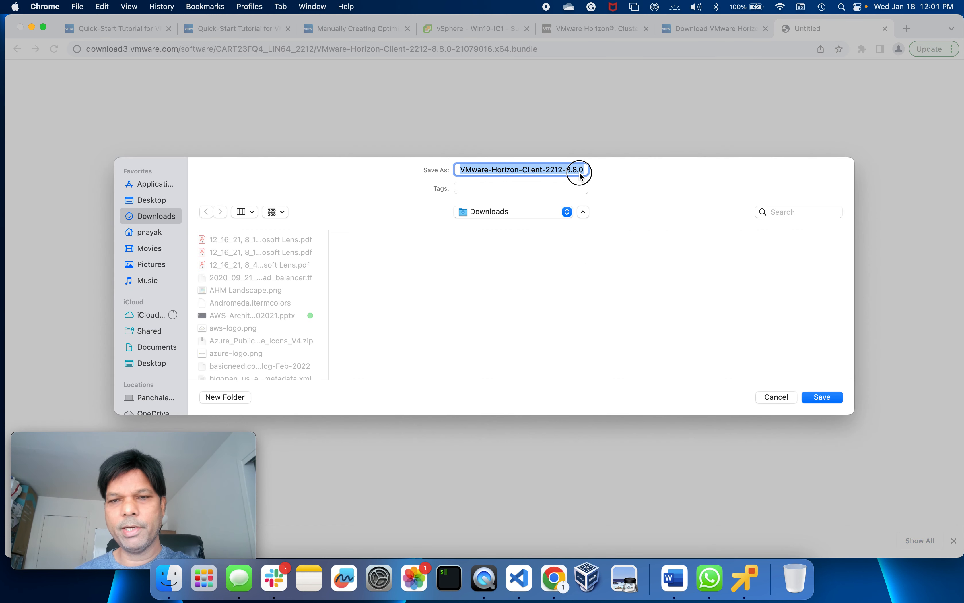
pyautogui.click(581, 170)
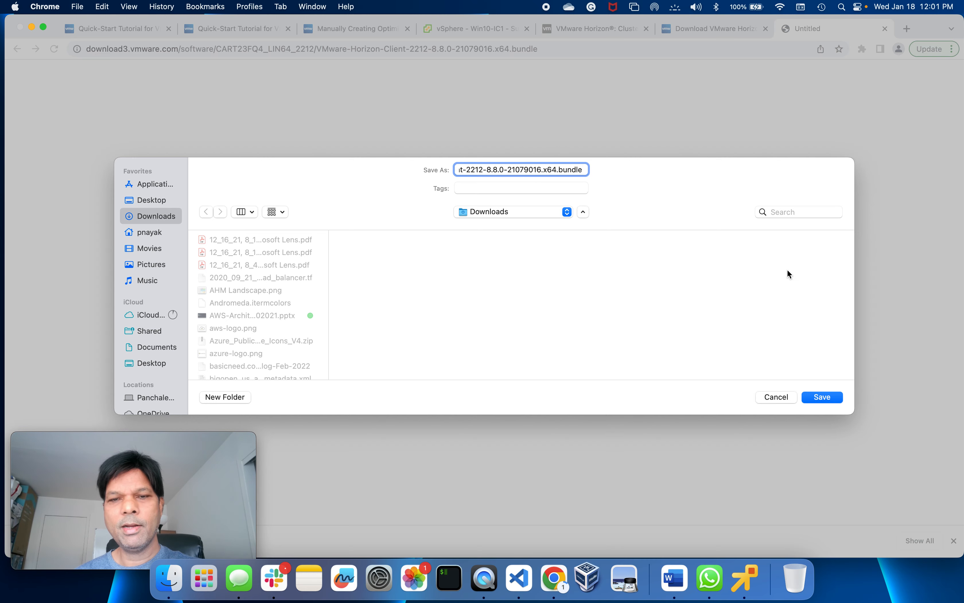
pyautogui.click(772, 397)
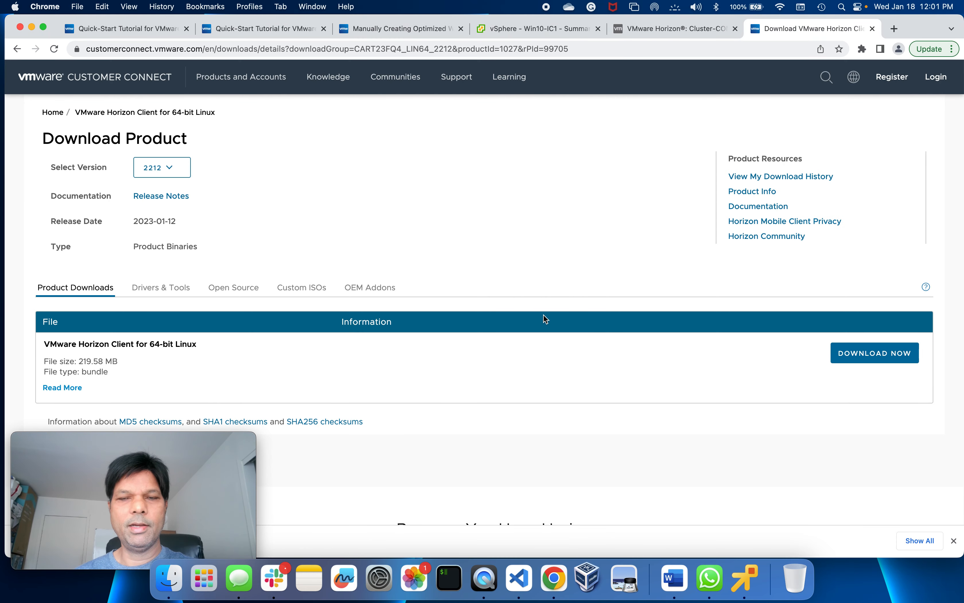
pyautogui.click(17, 51)
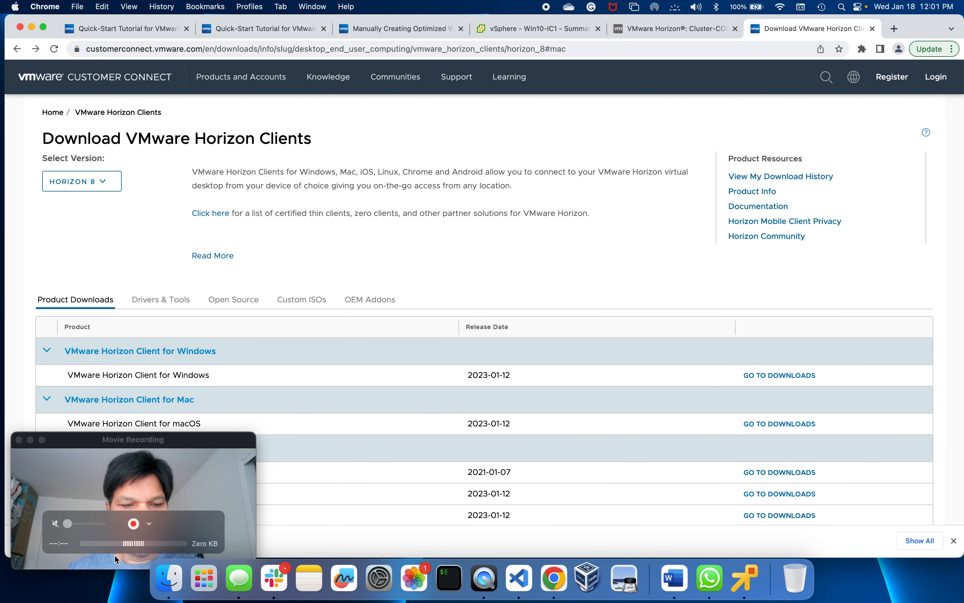
# - Confirm the Horizon Client disk image is in Finder's Downloads folder, then close it
pyautogui.click(169, 578)
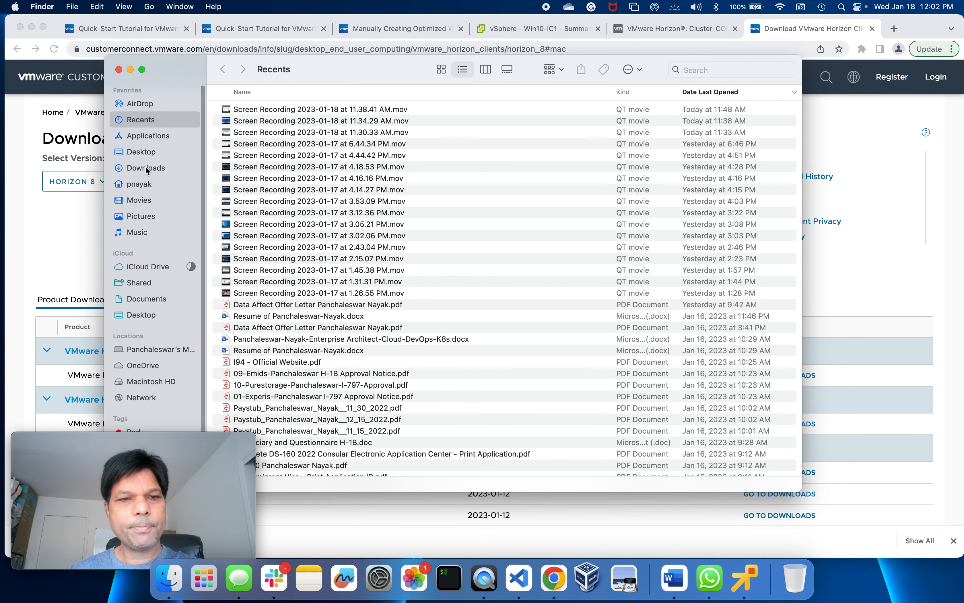
pyautogui.click(146, 168)
pyautogui.click(295, 110)
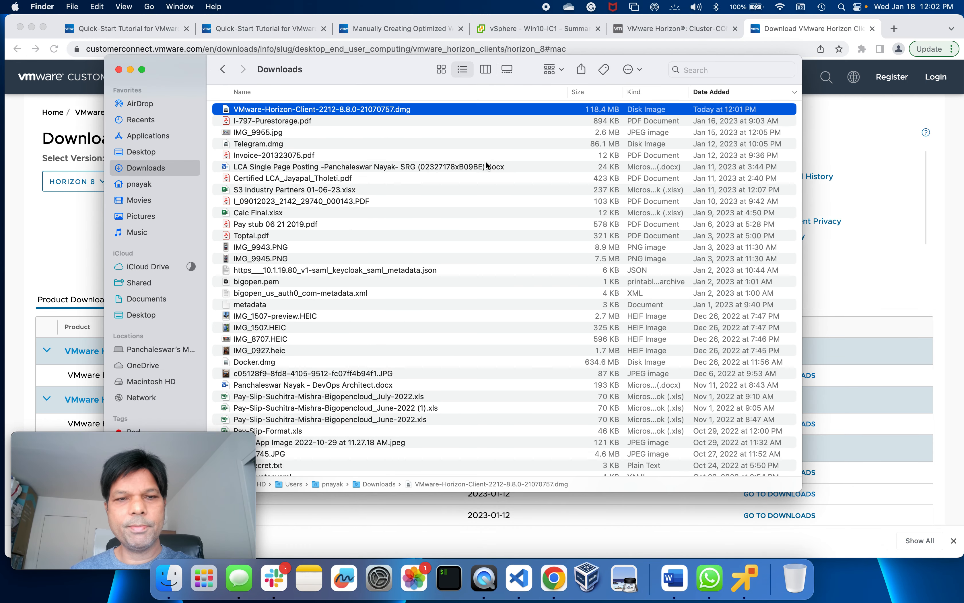
pyautogui.click(119, 69)
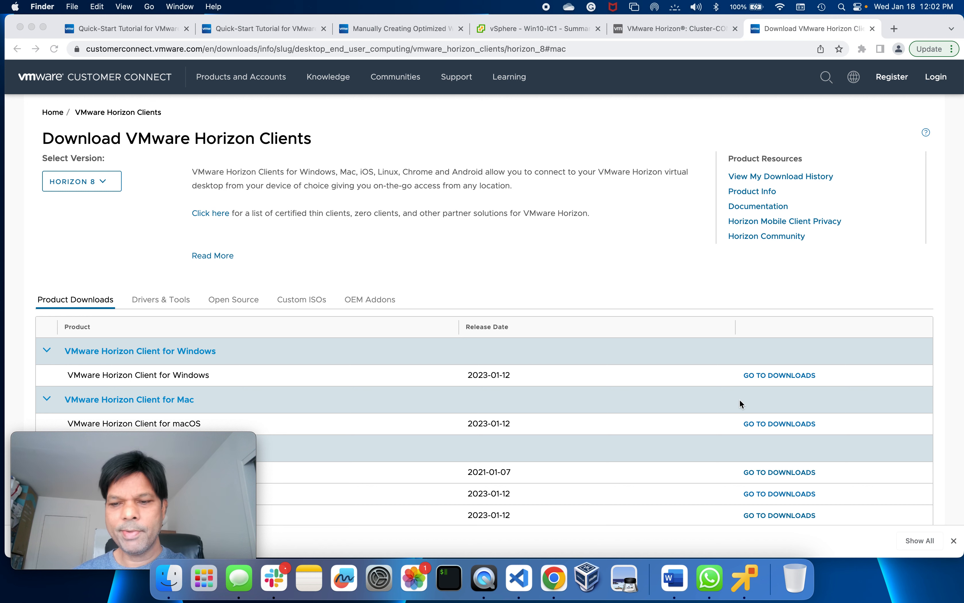
# - Launch VMware Horizon Client from Applications and minimize Finder
pyautogui.click(170, 574)
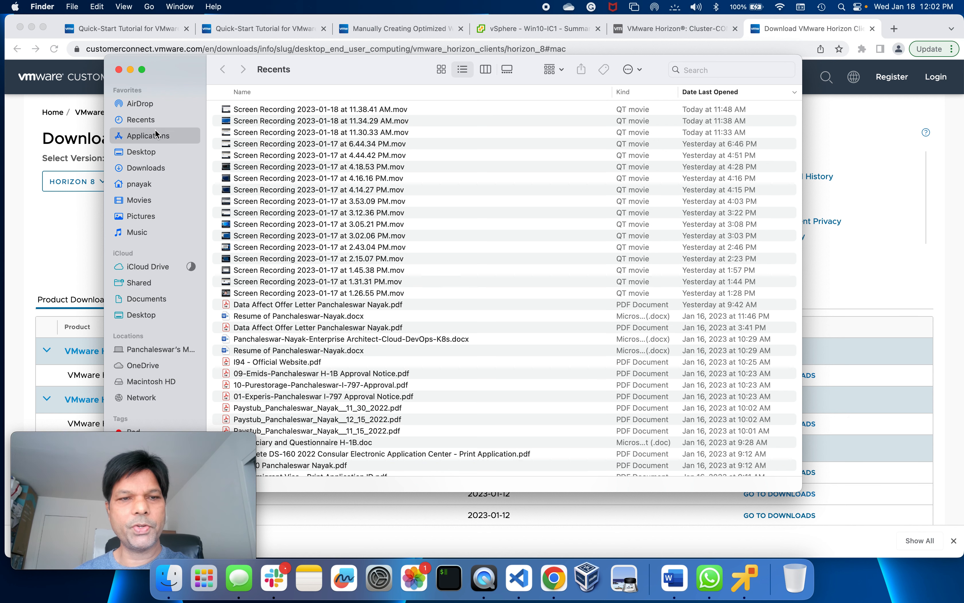
pyautogui.click(156, 130)
pyautogui.scroll(-5, 630, 370)
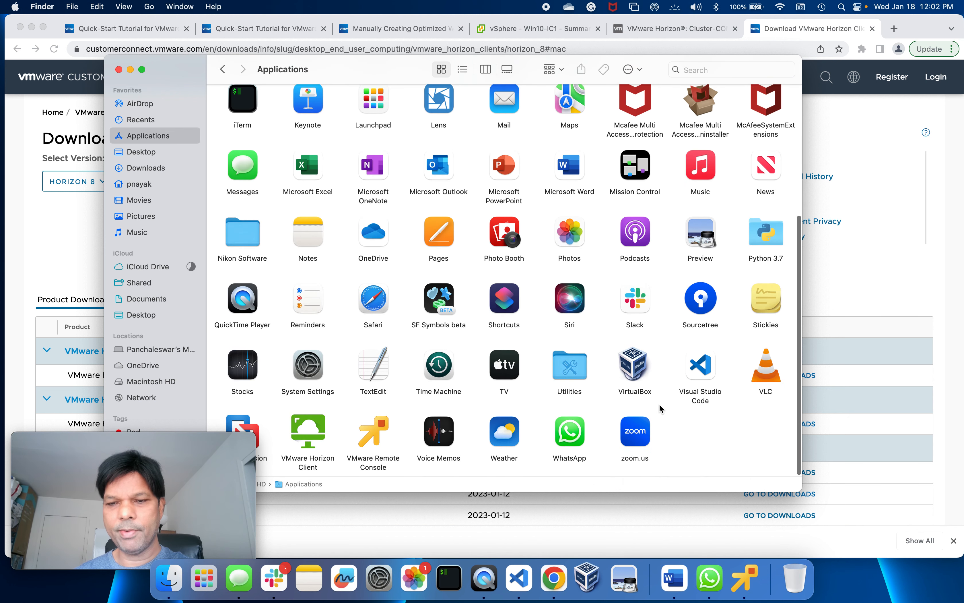
pyautogui.click(314, 434)
pyautogui.doubleClick(315, 434)
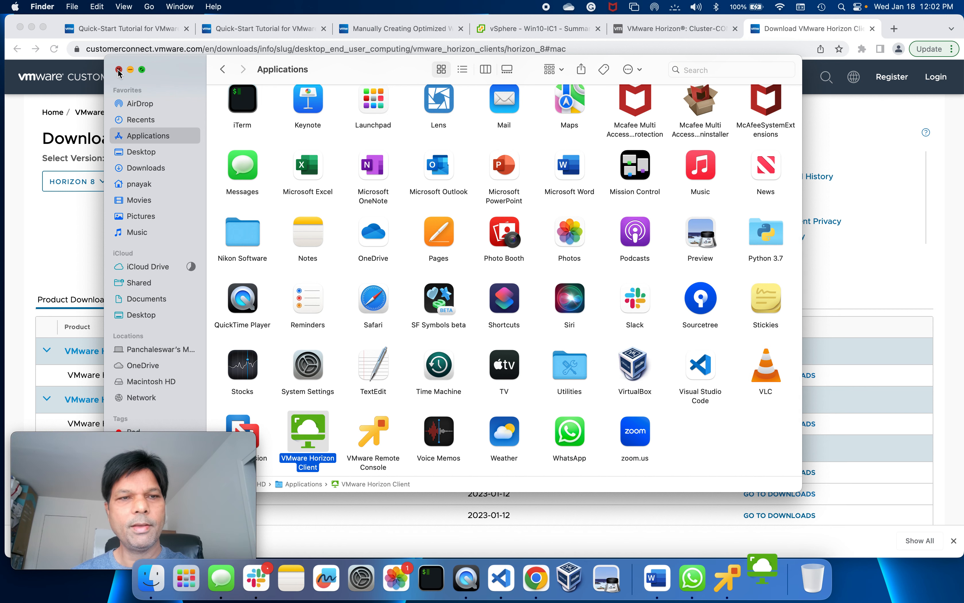
pyautogui.click(131, 70)
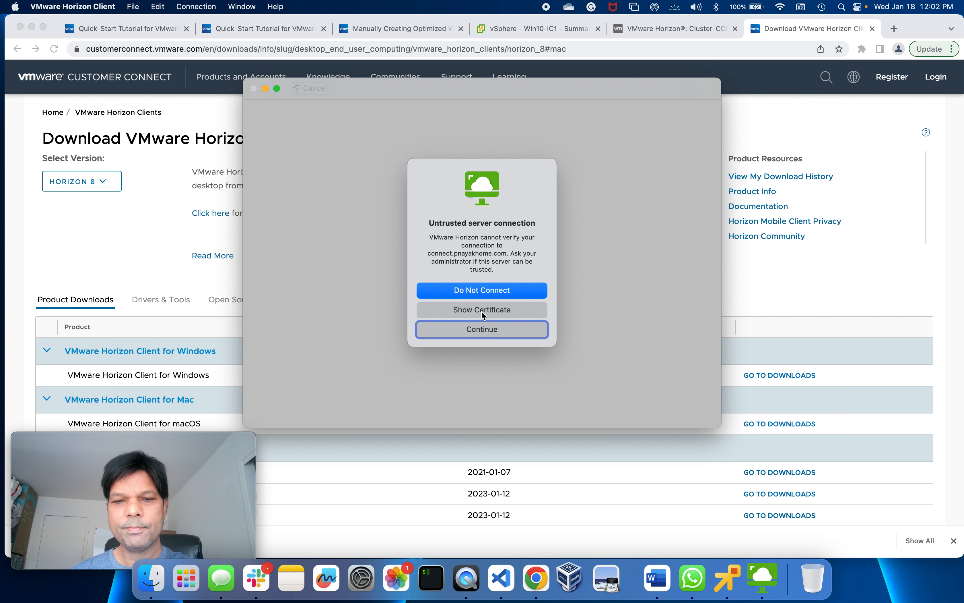
# - Continue past the connect.pnayakhome.com untrusted warning, cancel Login, and close the server window
pyautogui.click(486, 333)
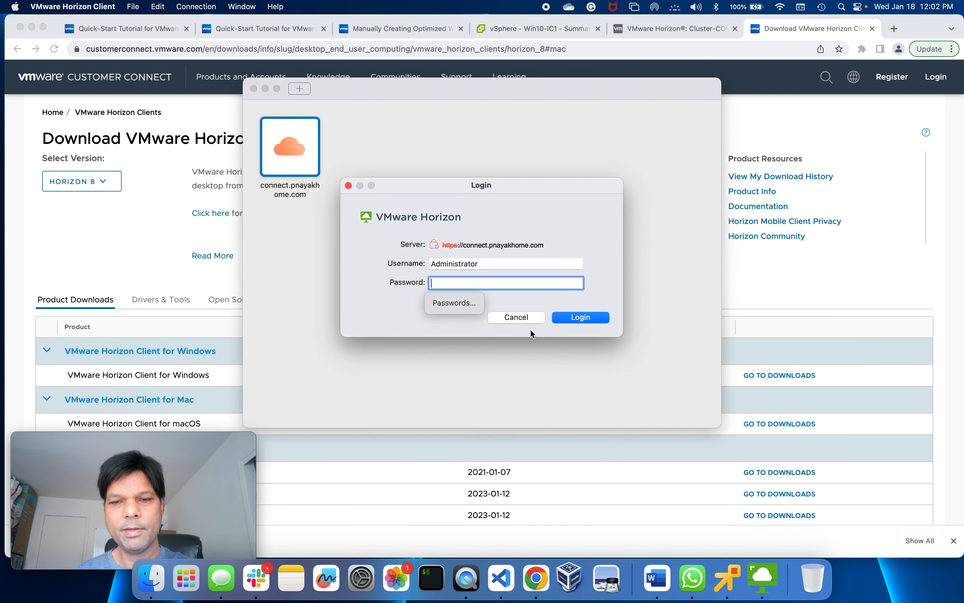
pyautogui.click(516, 318)
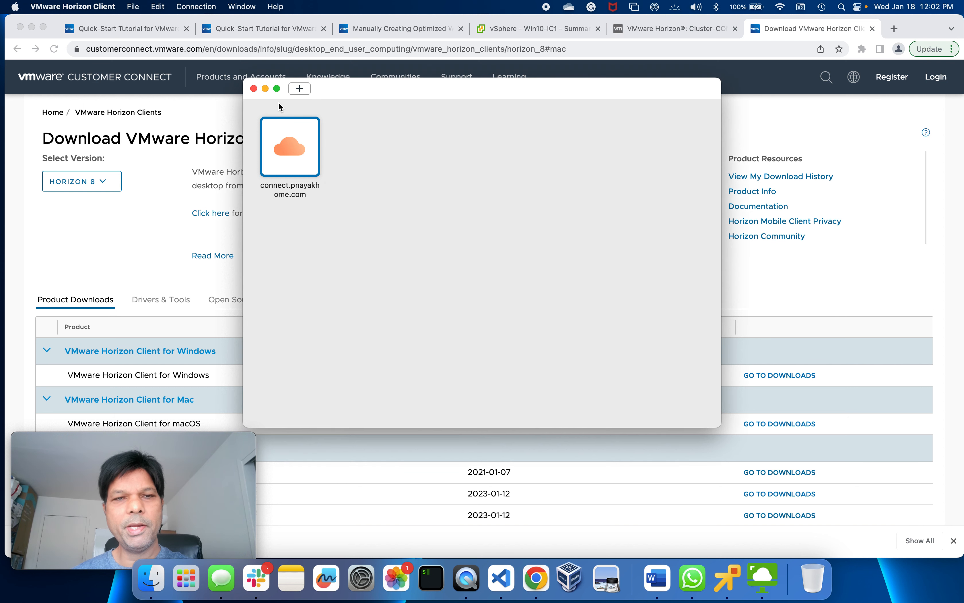
pyautogui.click(253, 89)
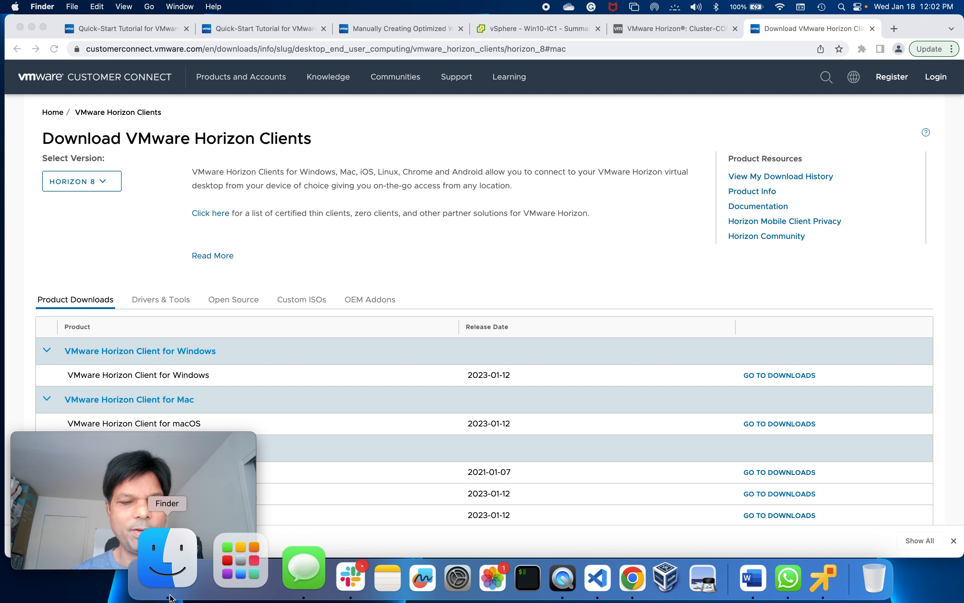
# - Move the old VMware Horizon Client from Applications to the Trash
pyautogui.click(194, 541)
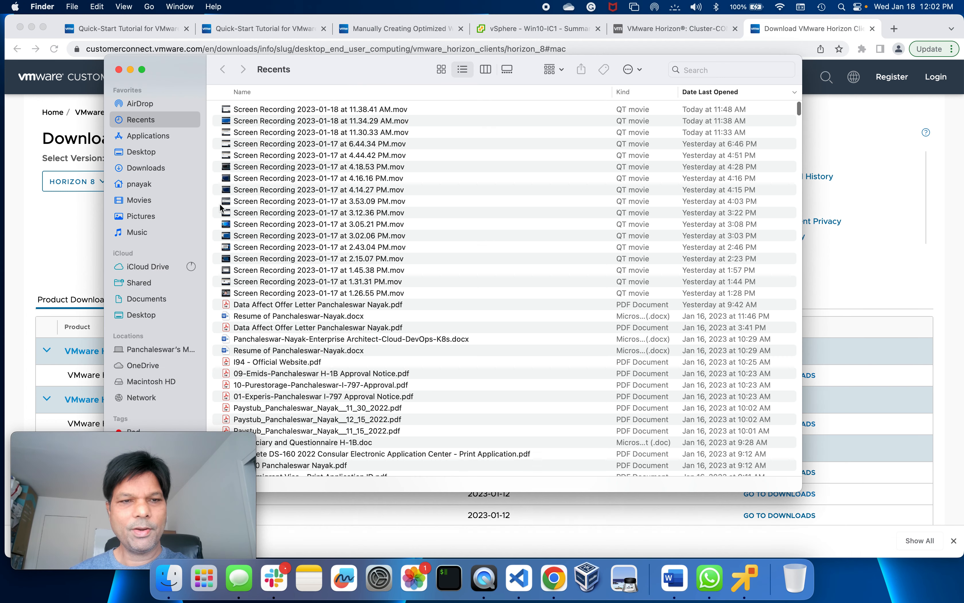
pyautogui.click(160, 135)
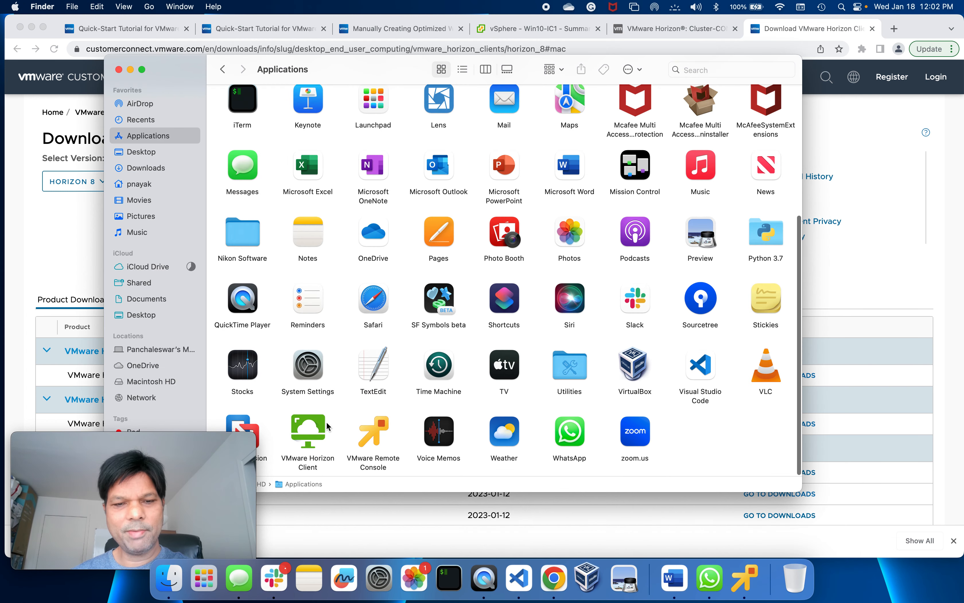
pyautogui.click(324, 428)
pyautogui.rightClick(321, 430)
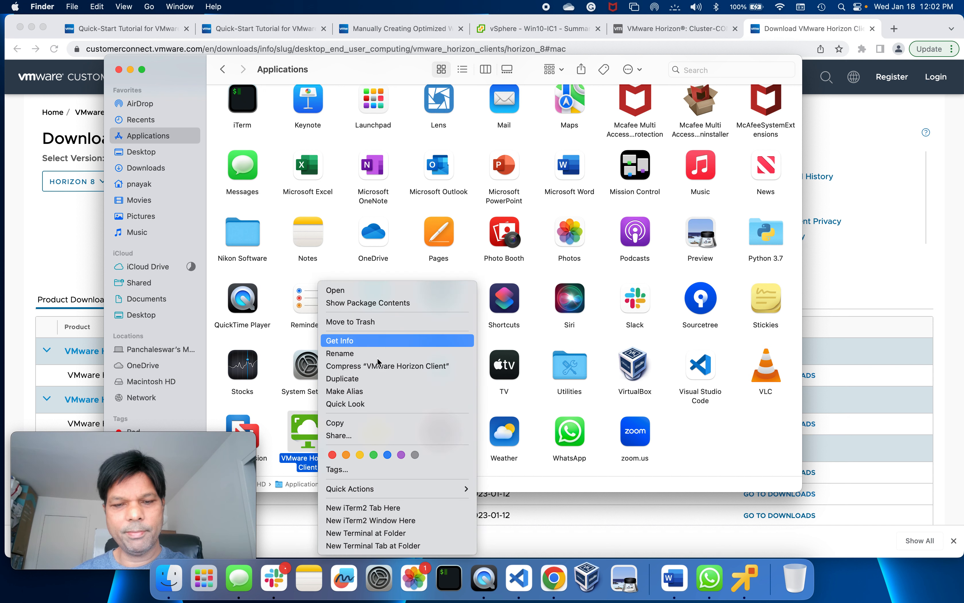
pyautogui.click(366, 323)
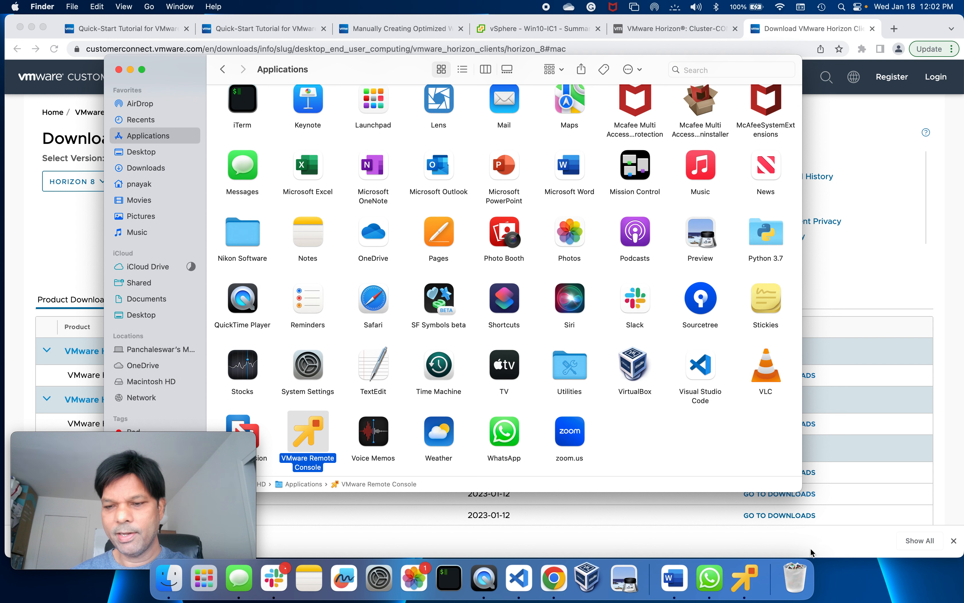
# - Empty the Trash, then select VMware-Horizon-Client-2212-8.8.0-21070757.dmg in Downloads
pyautogui.rightClick(798, 564)
pyautogui.click(809, 497)
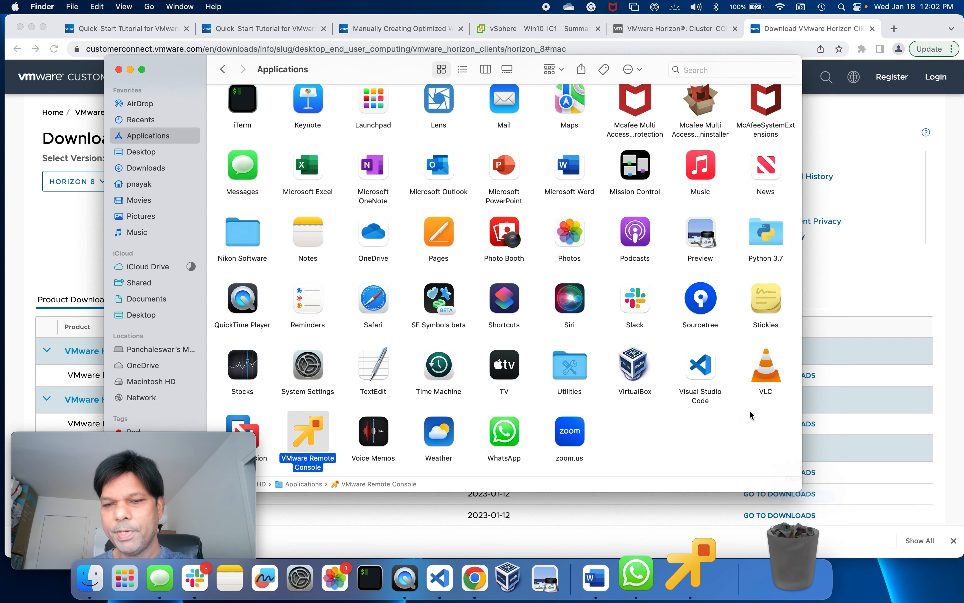
pyautogui.click(507, 240)
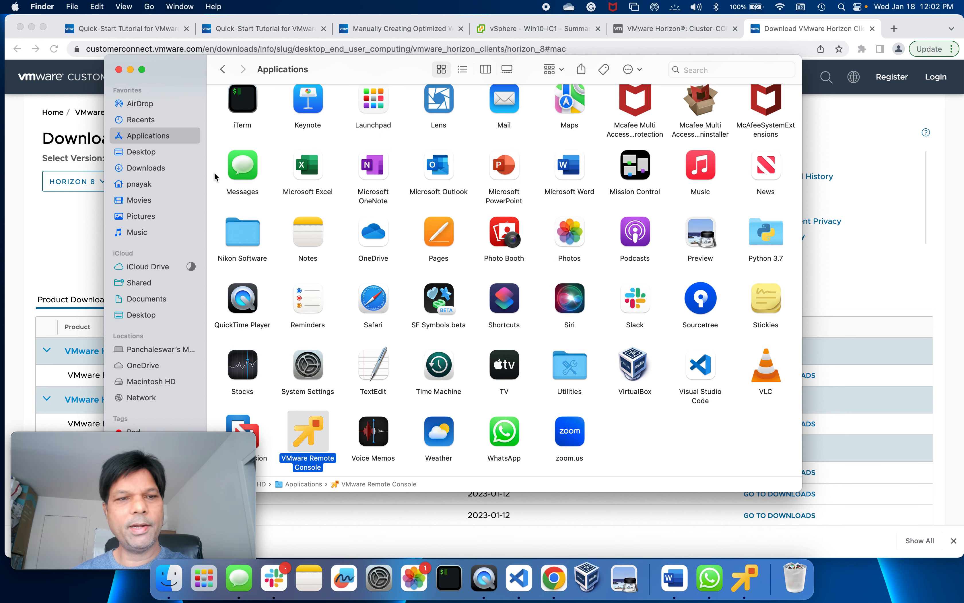
pyautogui.click(146, 170)
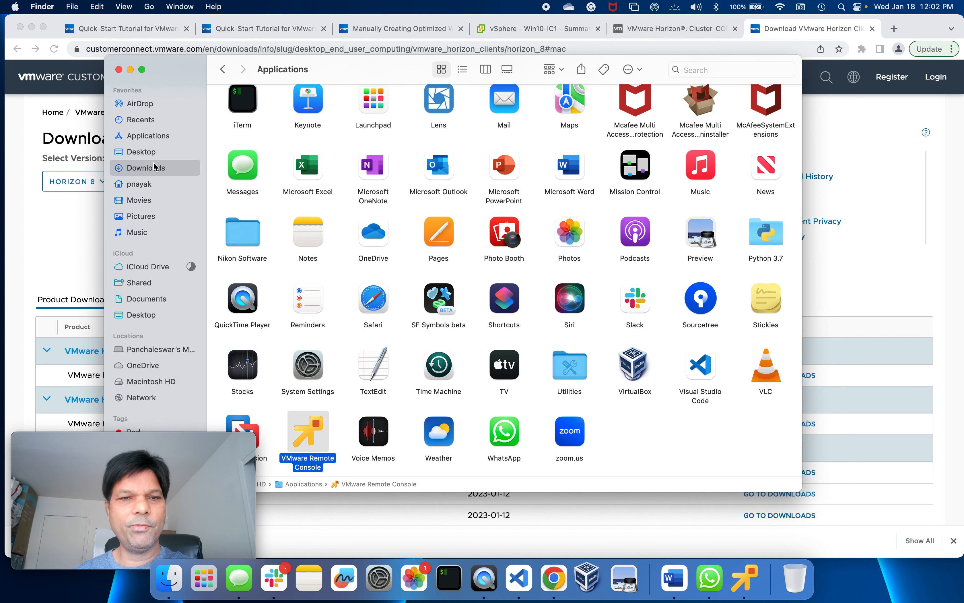
pyautogui.click(323, 111)
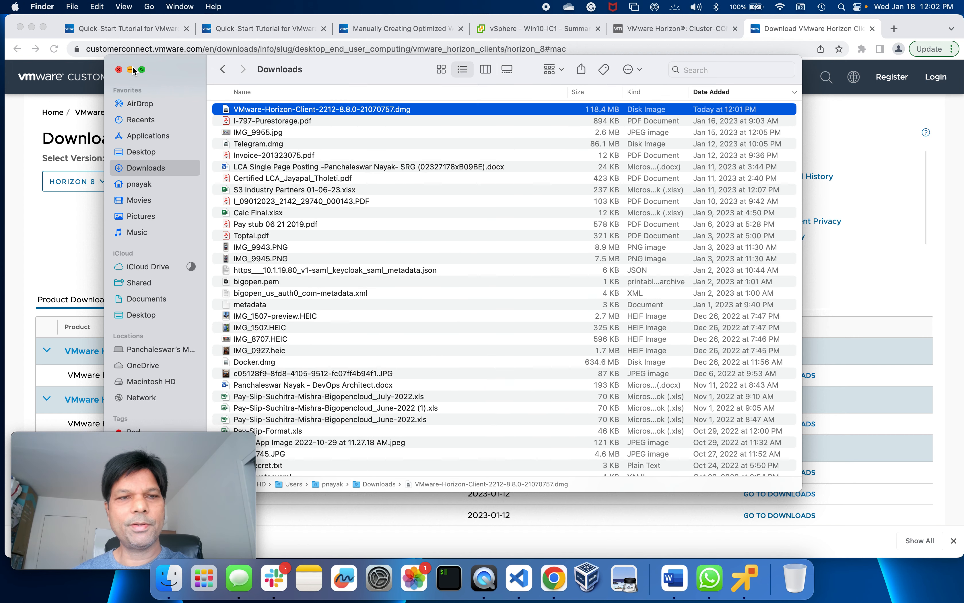
# - Copy VMware Horizon Client from the disk image into Applications and close the installer
pyautogui.click(118, 70)
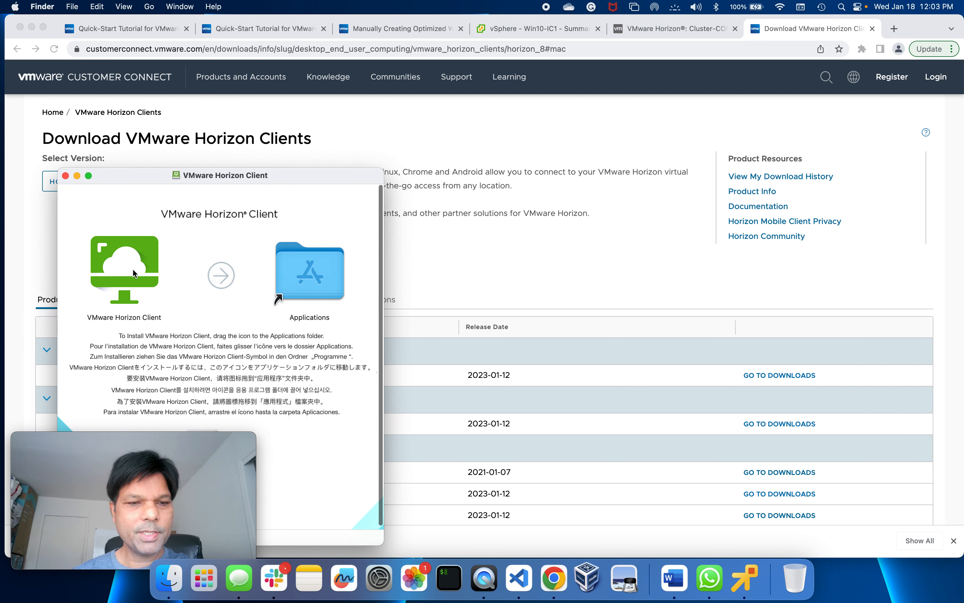
pyautogui.moveTo(134, 274); pyautogui.dragTo(291, 294)
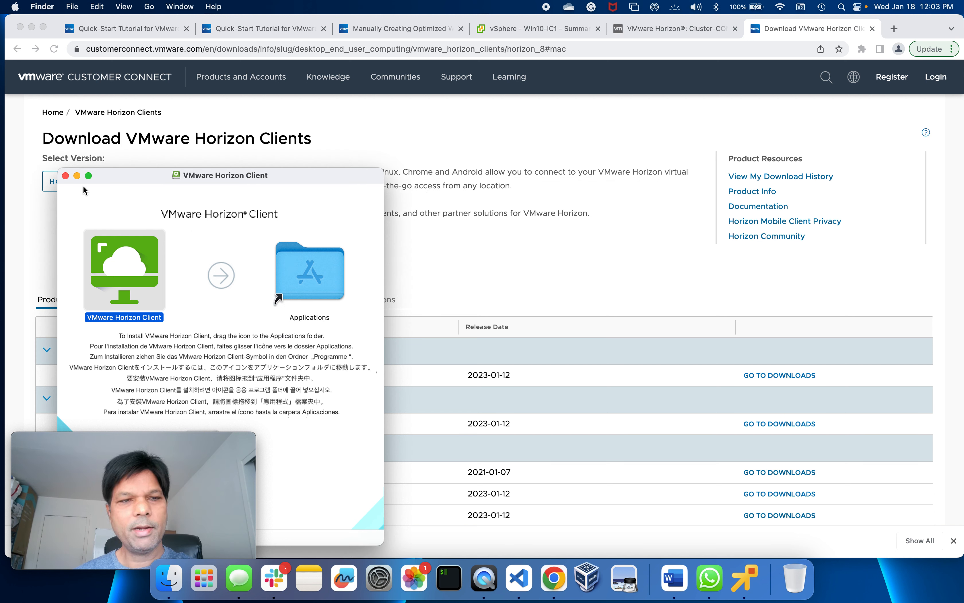
pyautogui.click(65, 176)
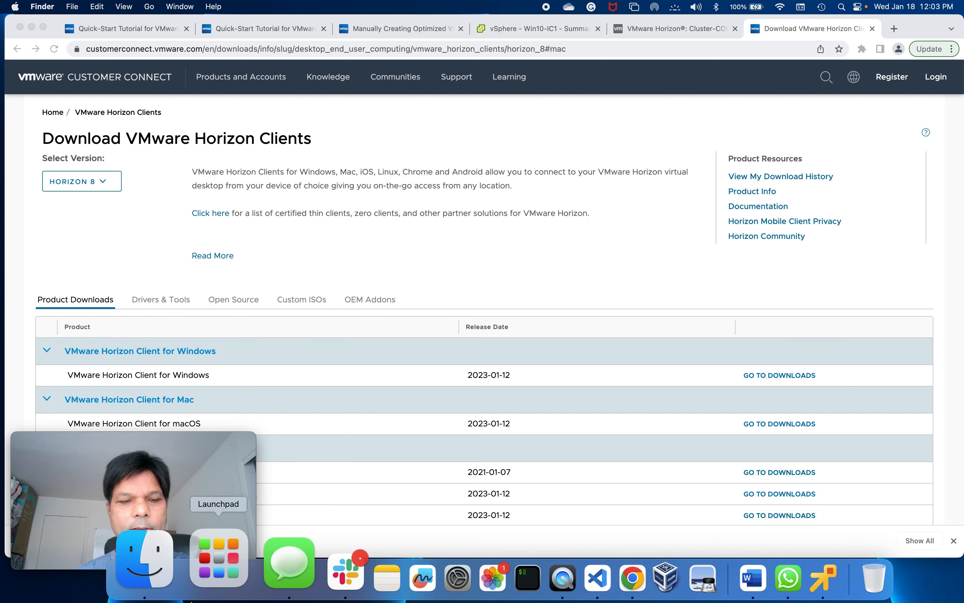
# - Launch the newly installed VMware Horizon Client from the Applications folder
pyautogui.click(169, 578)
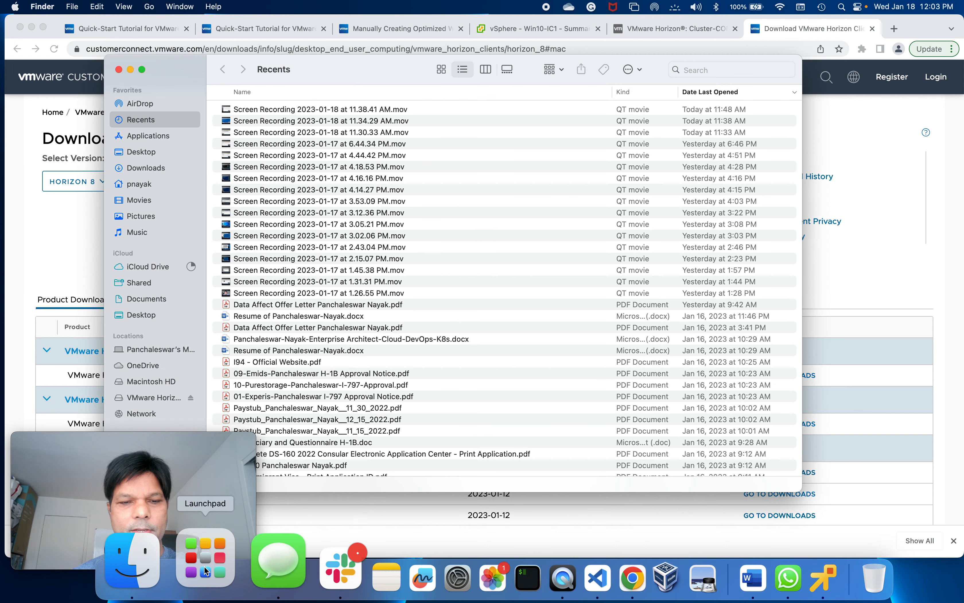
pyautogui.click(154, 136)
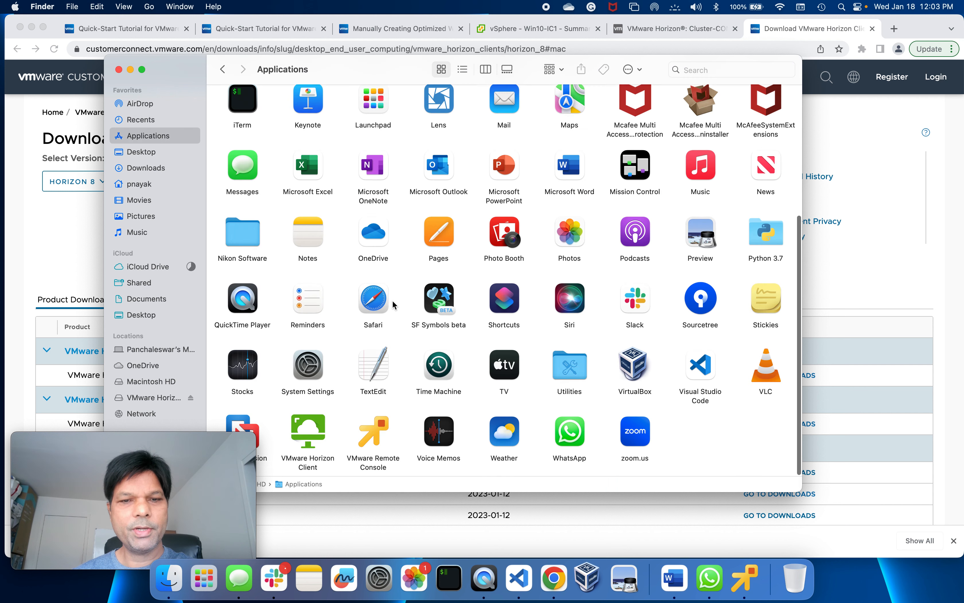
pyautogui.doubleClick(313, 431)
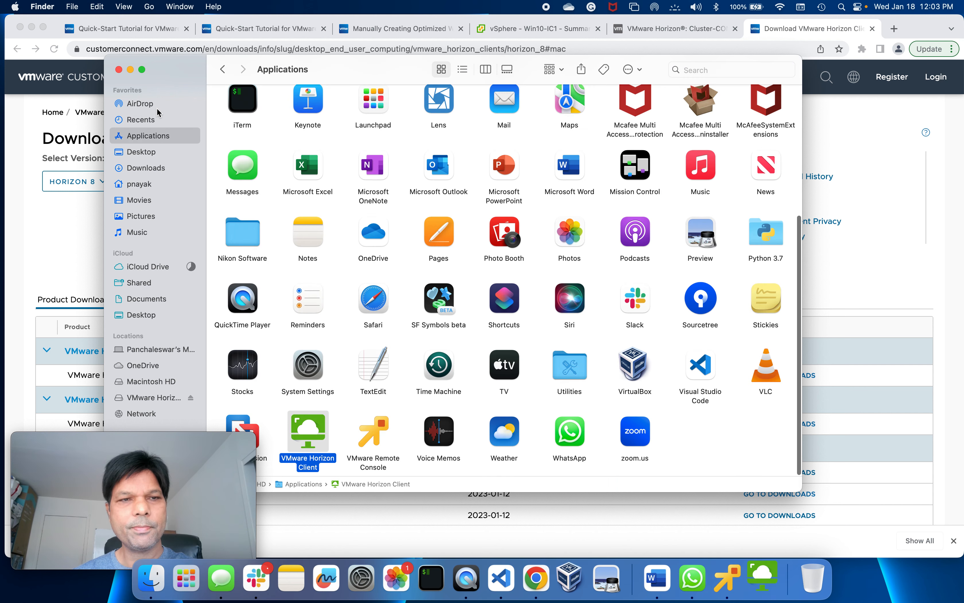
pyautogui.click(119, 70)
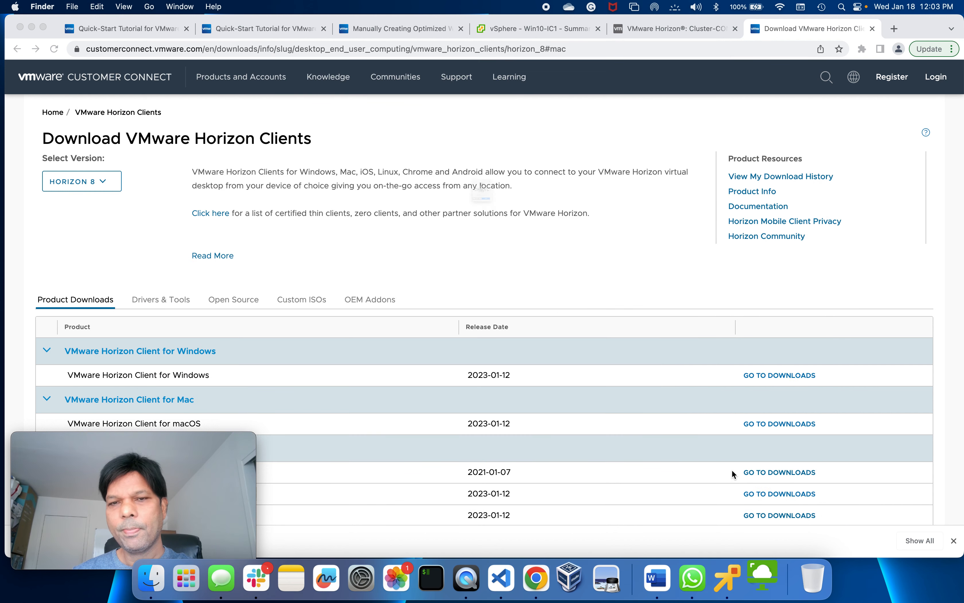
# - Allow and start the new Horizon Client, then quit VMware Remote Console
pyautogui.click(516, 254)
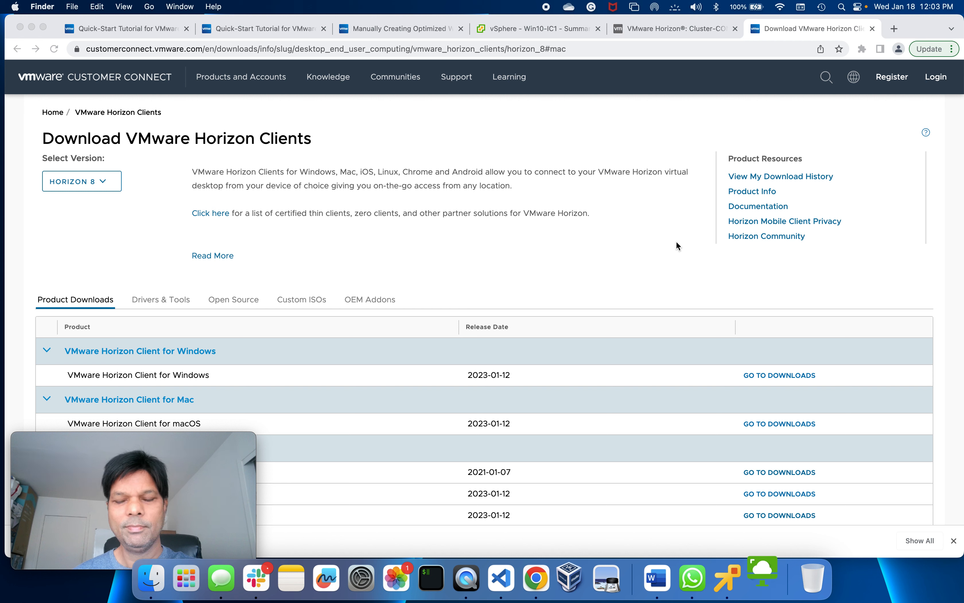
pyautogui.click(759, 562)
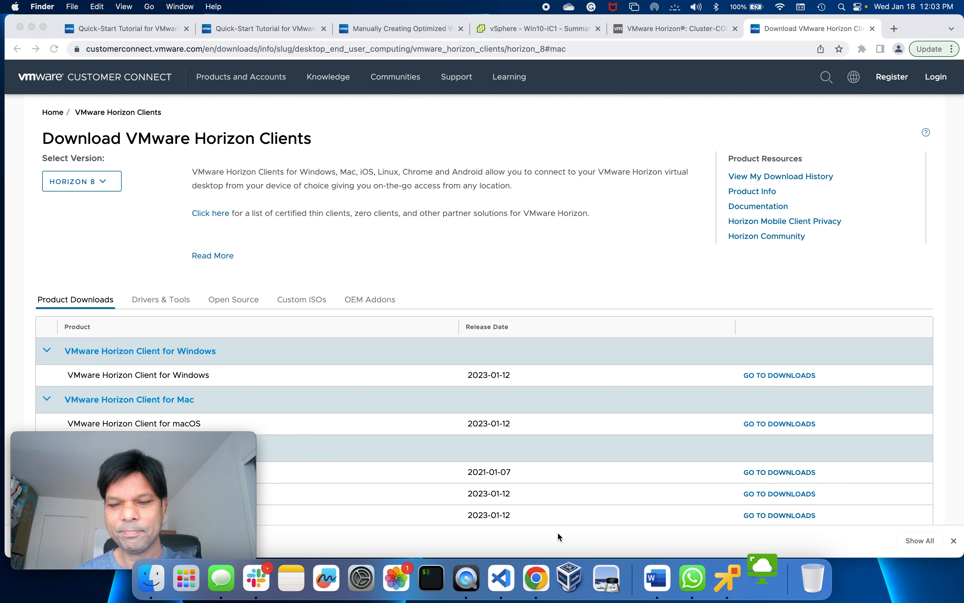
pyautogui.click(735, 571)
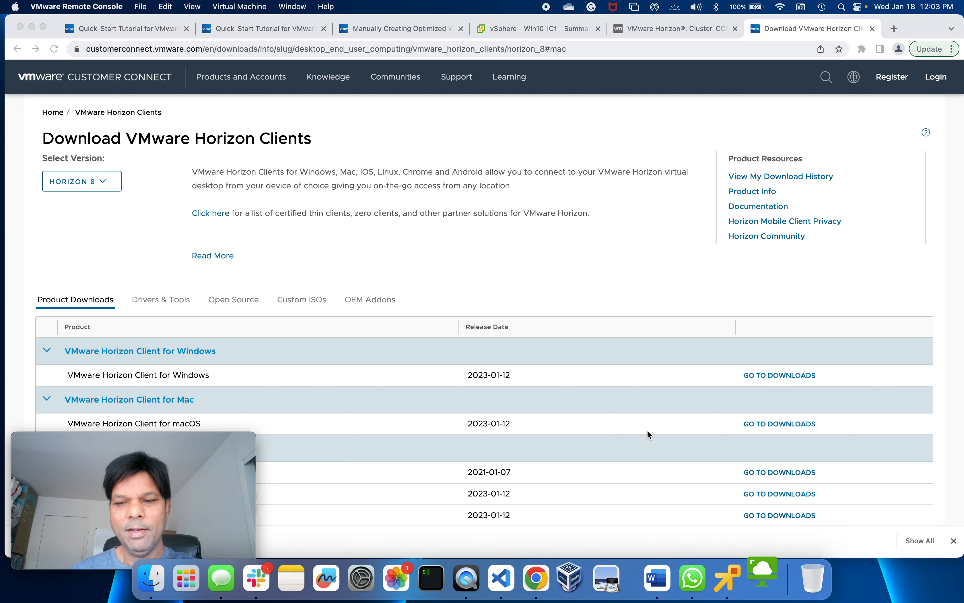
pyautogui.rightClick(733, 560)
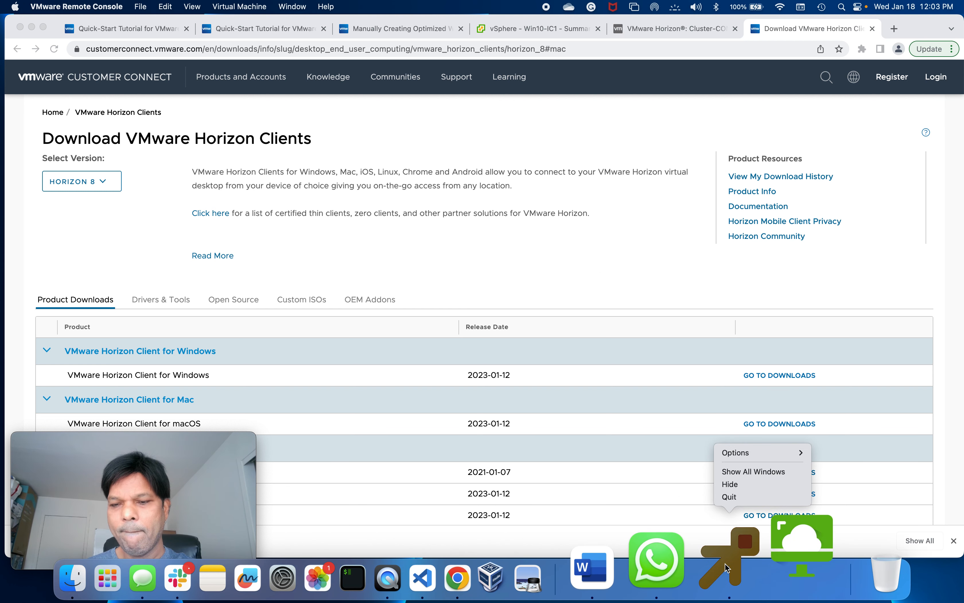
pyautogui.click(742, 498)
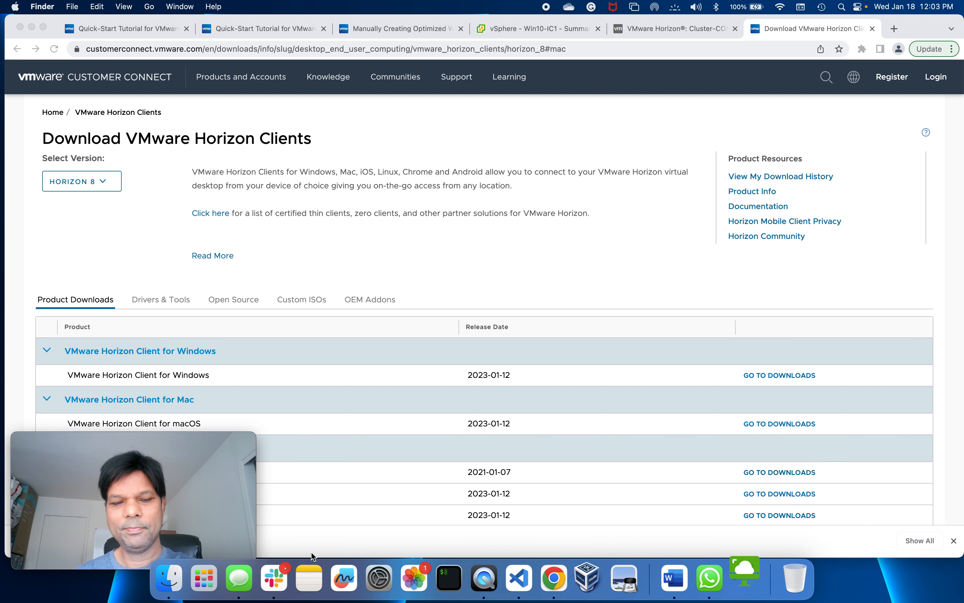
# - Bring Chrome back into focus and return to the vSphere summary of Win10-IC1
pyautogui.hotkey('ctrl', 'Up')
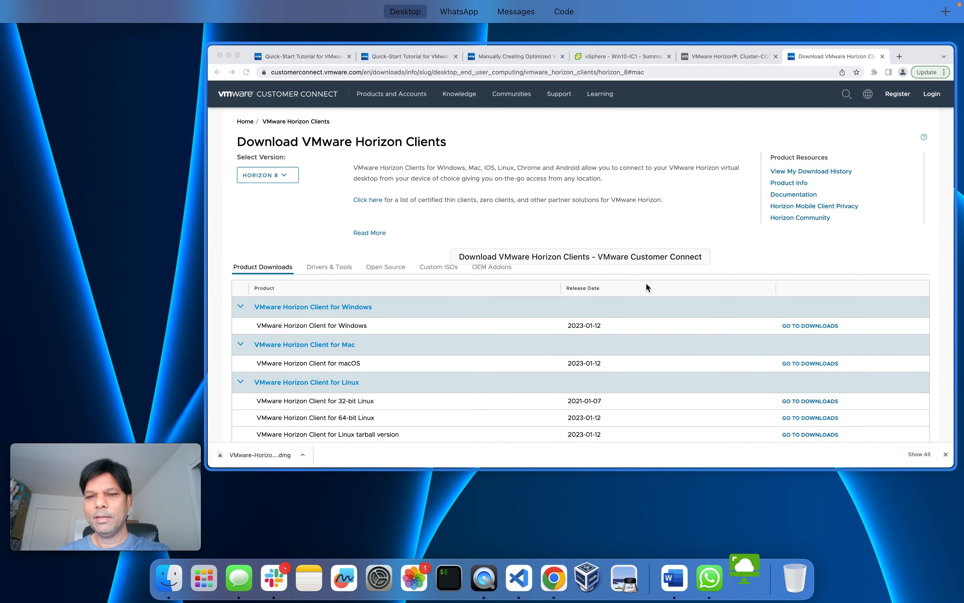
pyautogui.click(646, 285)
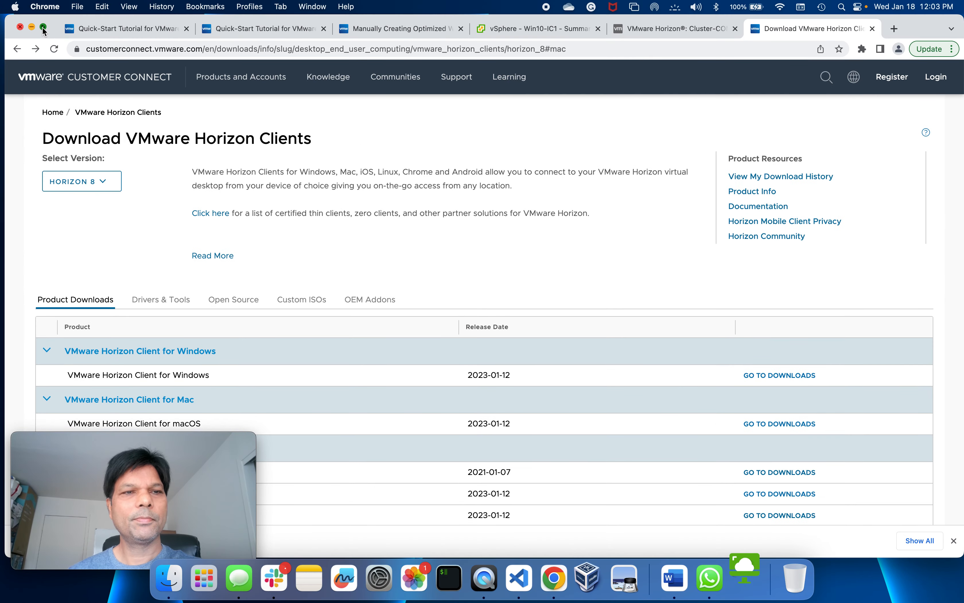
pyautogui.click(43, 27)
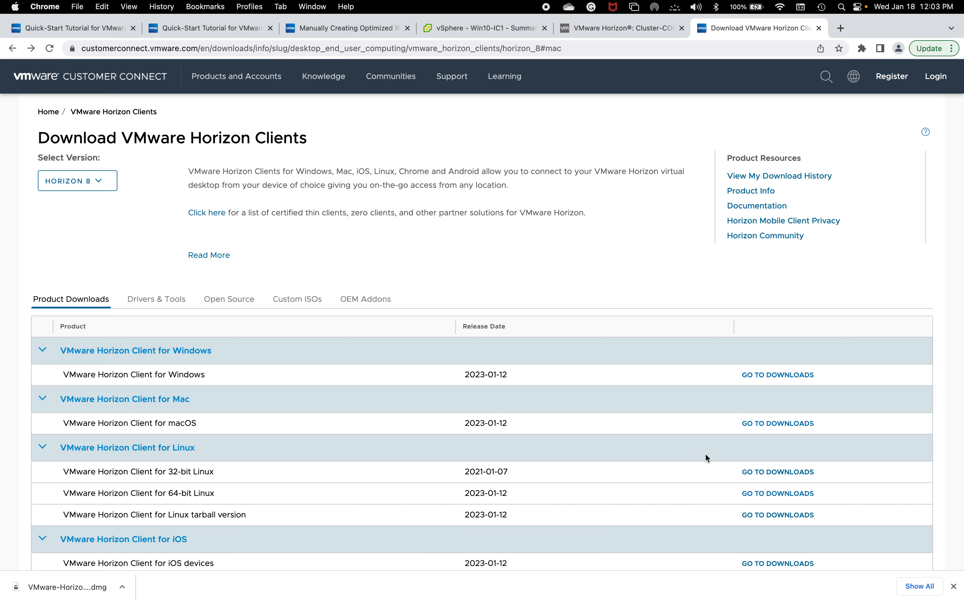
pyautogui.click(39, 21)
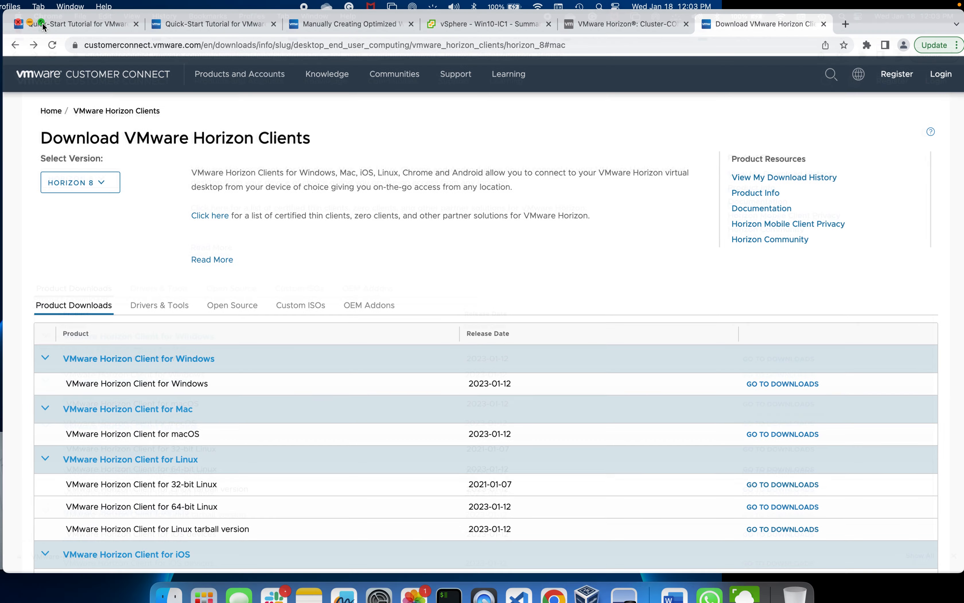
pyautogui.click(748, 558)
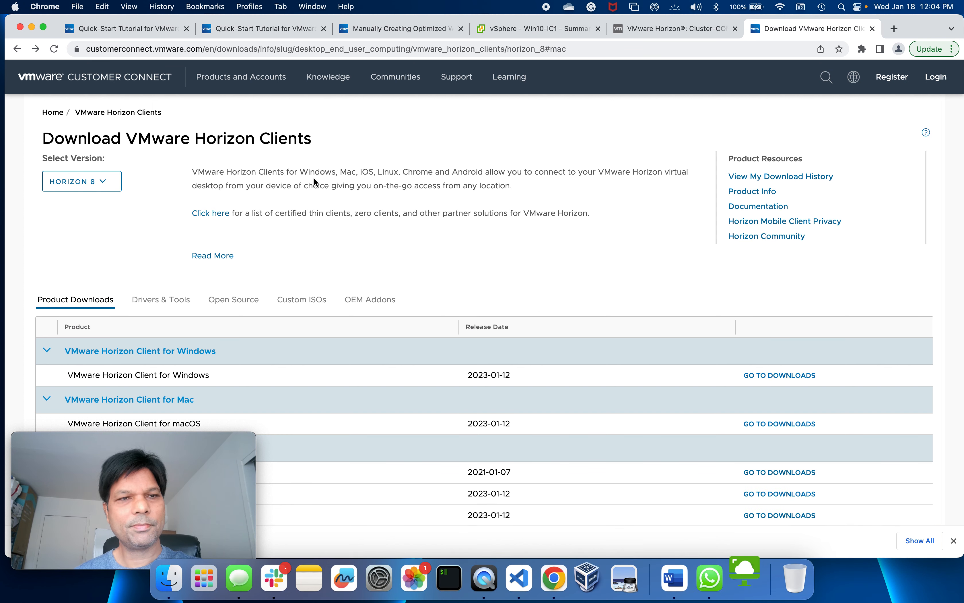
pyautogui.click(275, 75)
pyautogui.click(518, 30)
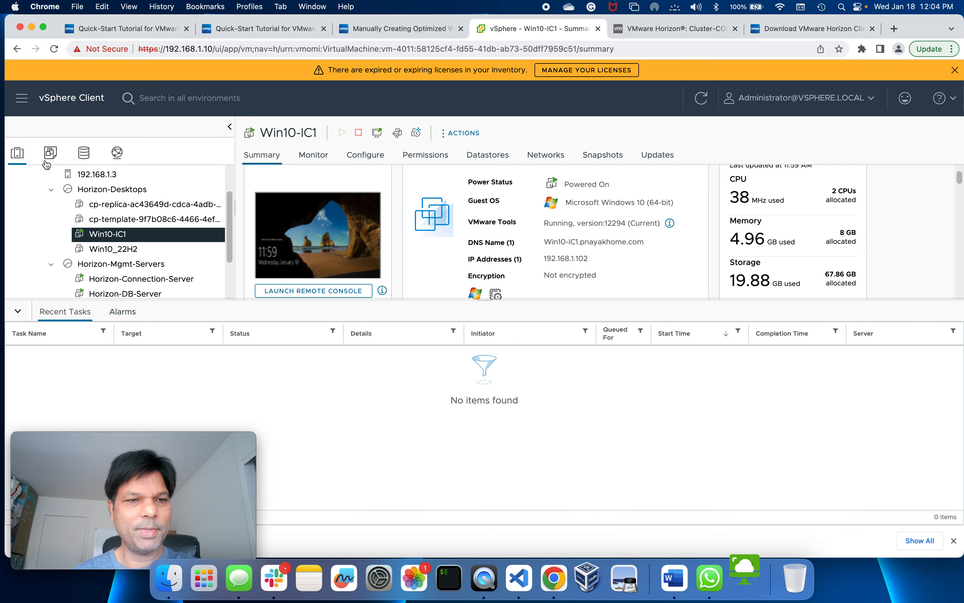
# - In VMs and Templates, select Win10-IC1 under Win10-Instance-Clone, then bring Horizon Client forward
pyautogui.click(55, 156)
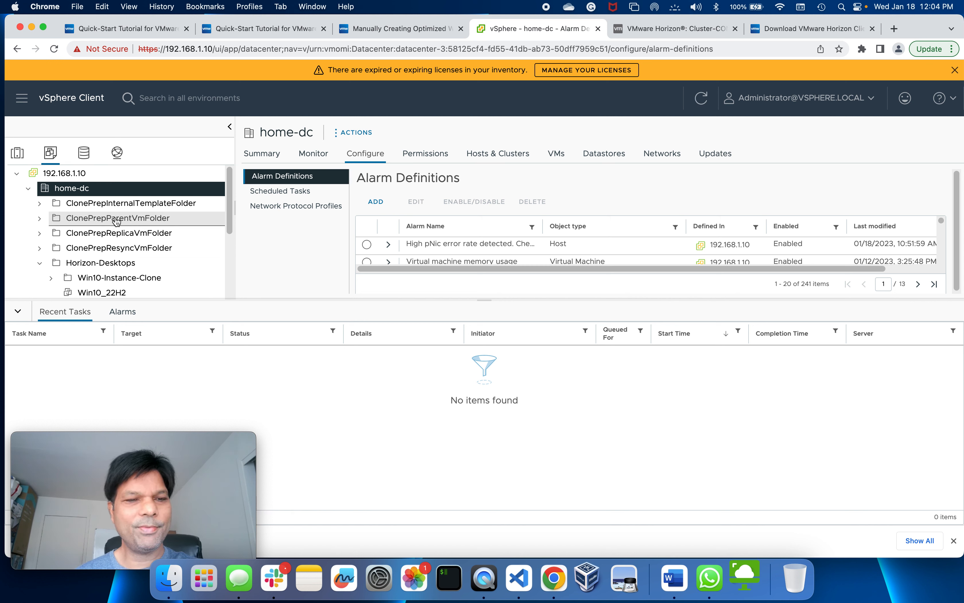
pyautogui.scroll(-1, 116, 220)
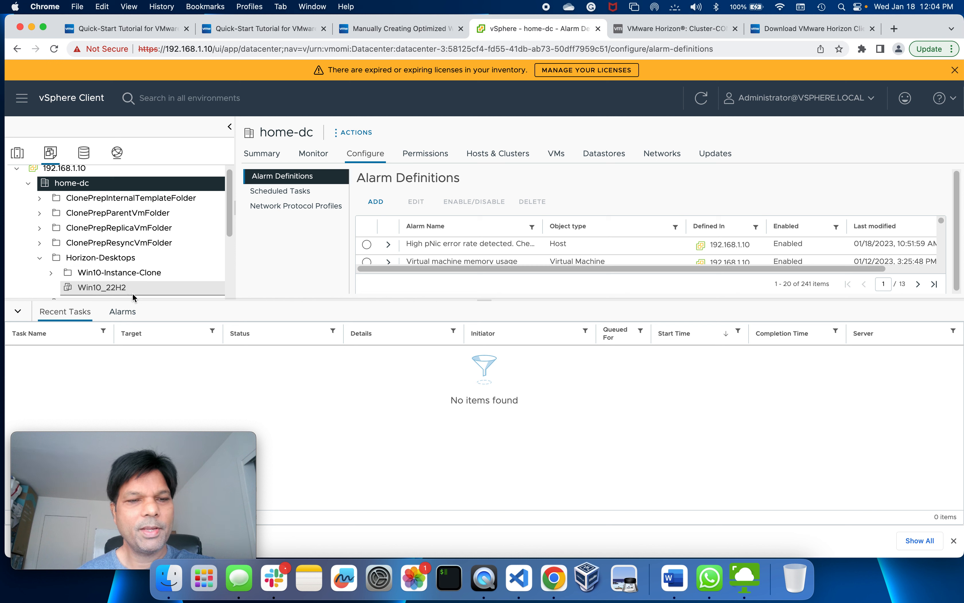
pyautogui.scroll(-2, 148, 257)
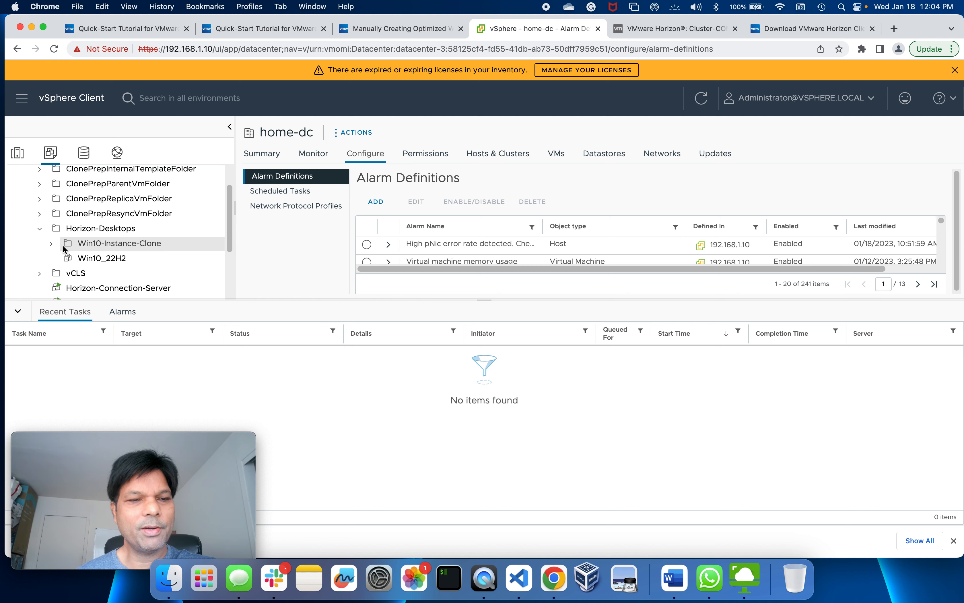
pyautogui.click(51, 244)
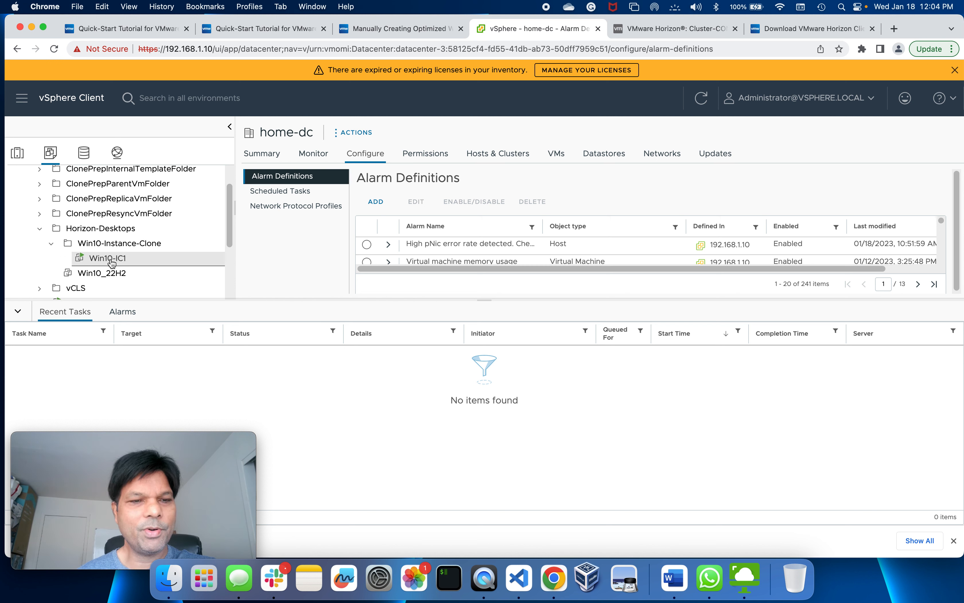
pyautogui.click(110, 259)
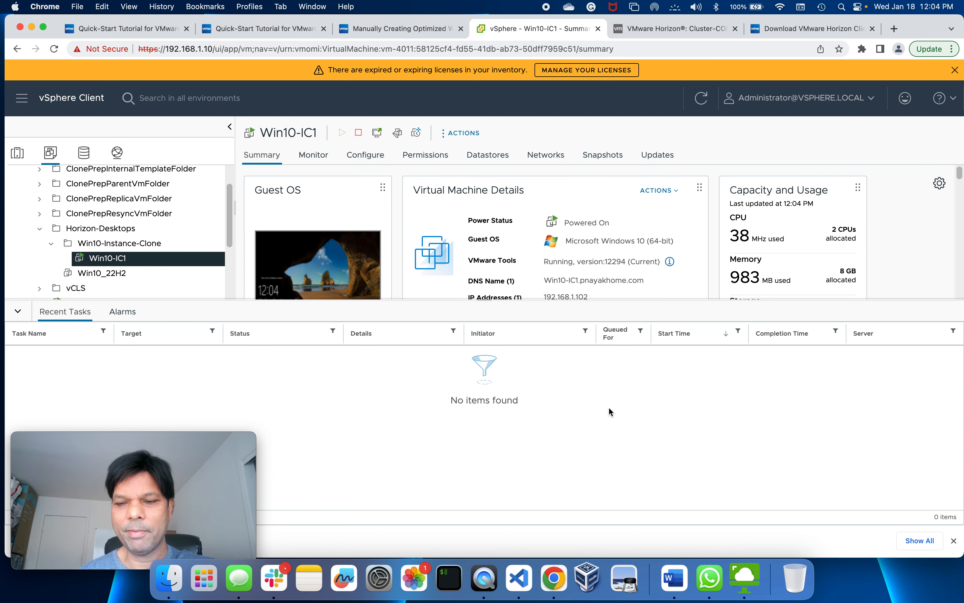
pyautogui.click(749, 568)
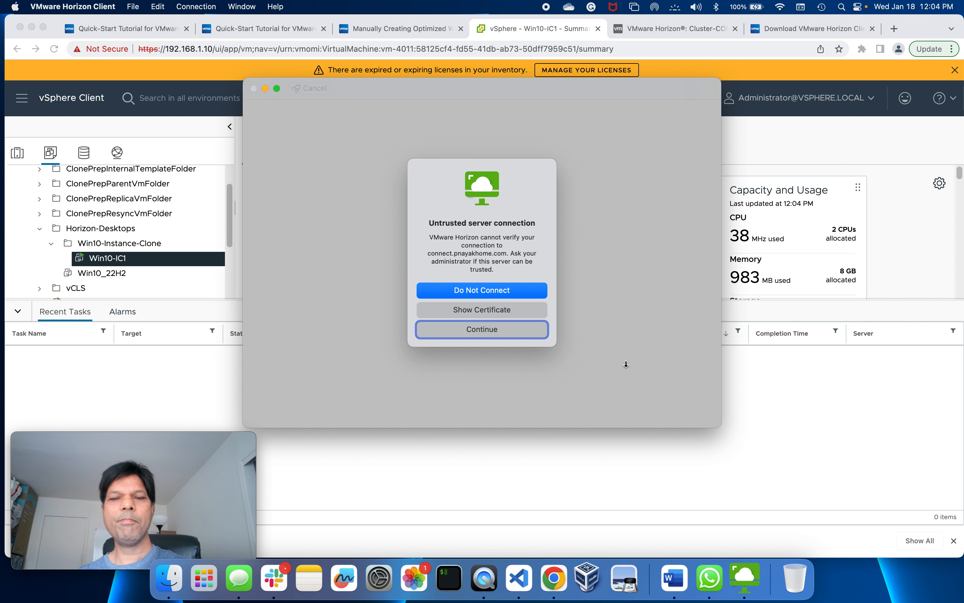
# - Accept the untrusted-server warning, cancel the login, and delete the saved server entry
pyautogui.click(491, 336)
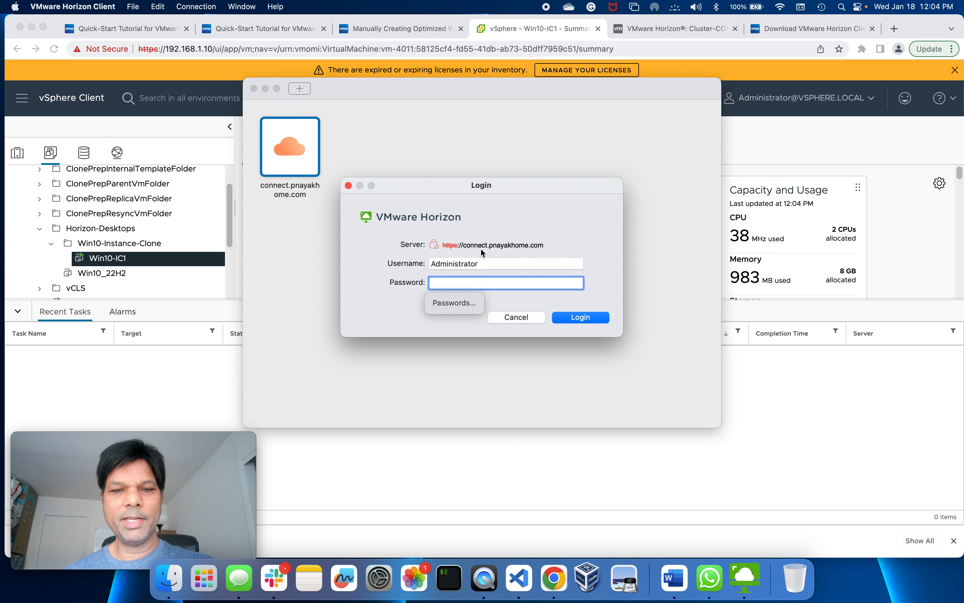
pyautogui.click(513, 319)
pyautogui.rightClick(293, 162)
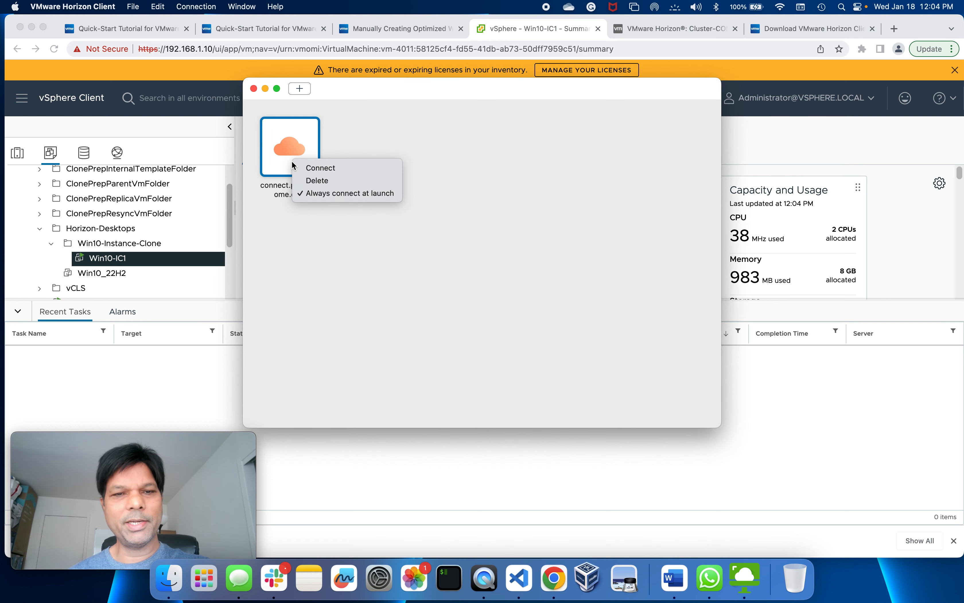
pyautogui.click(317, 181)
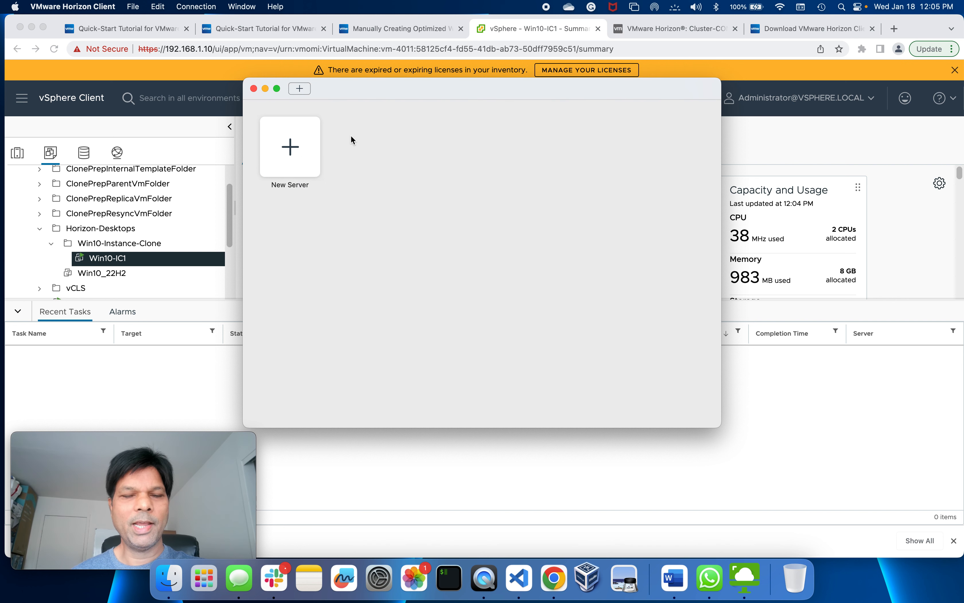
# - Add server connect.pnayakhome.com, trust its certificate to reach login, then switch back to vSphere
pyautogui.click(302, 160)
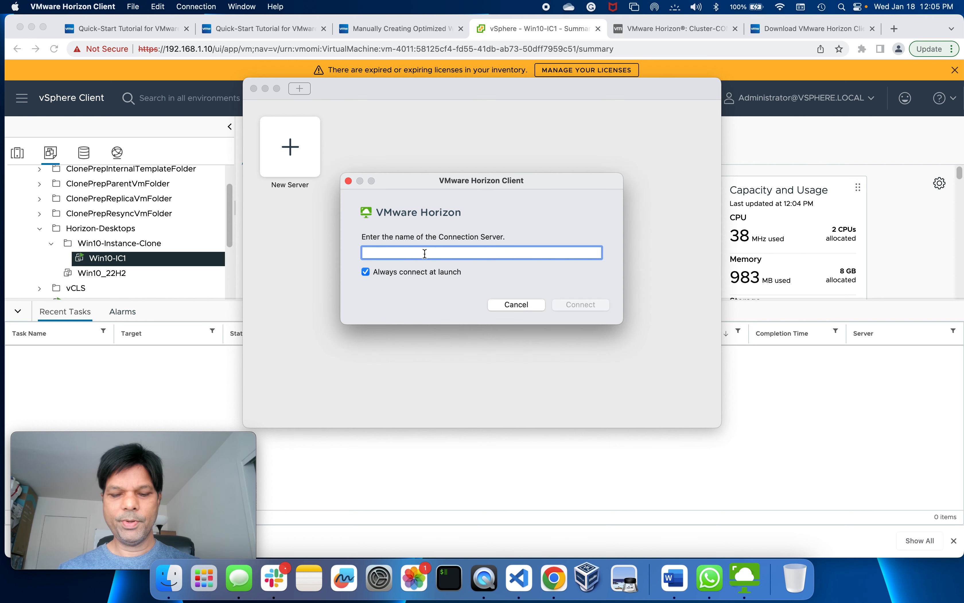
pyautogui.write('connect.pnayakhom')
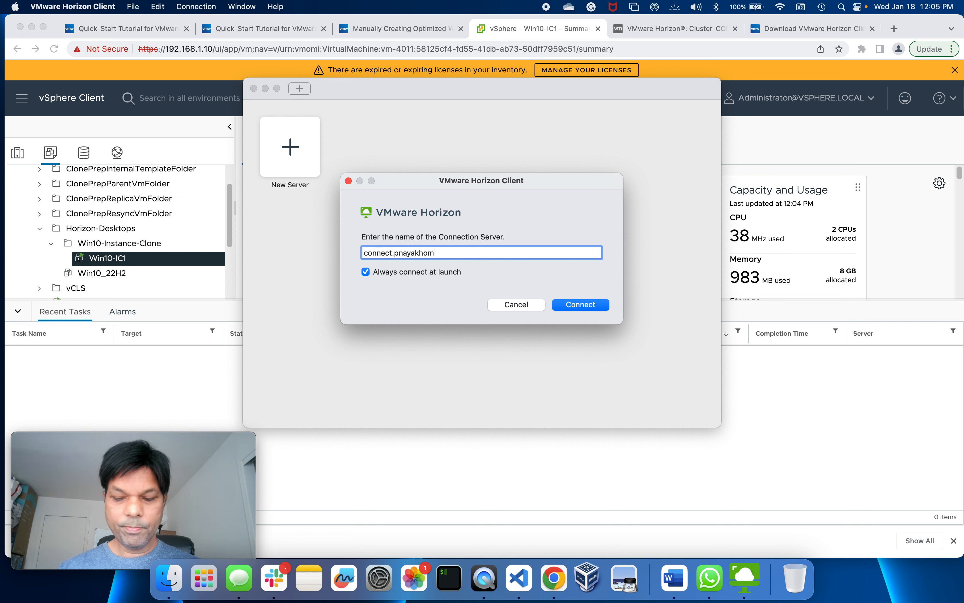
pyautogui.write('e.com')
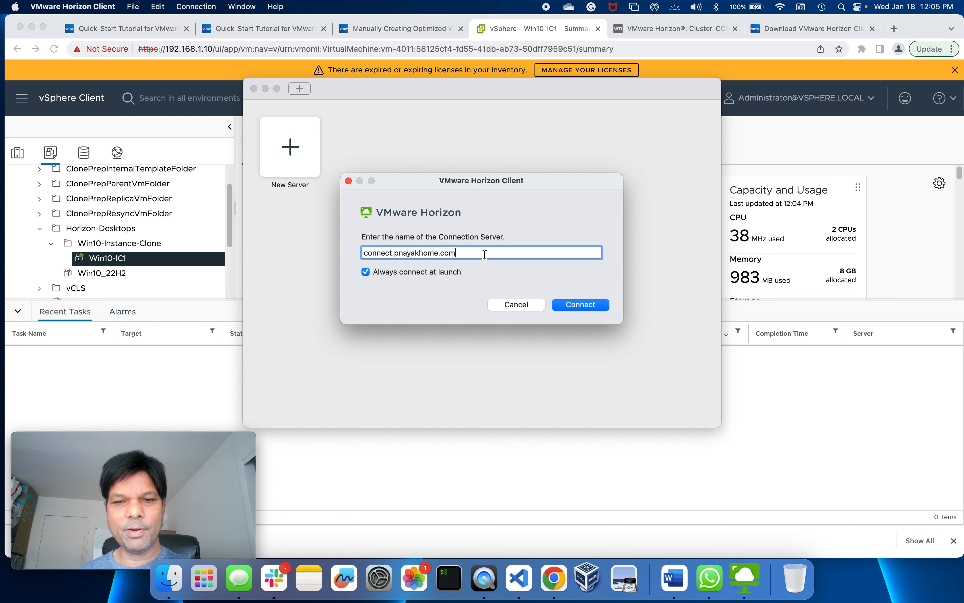
pyautogui.click(584, 304)
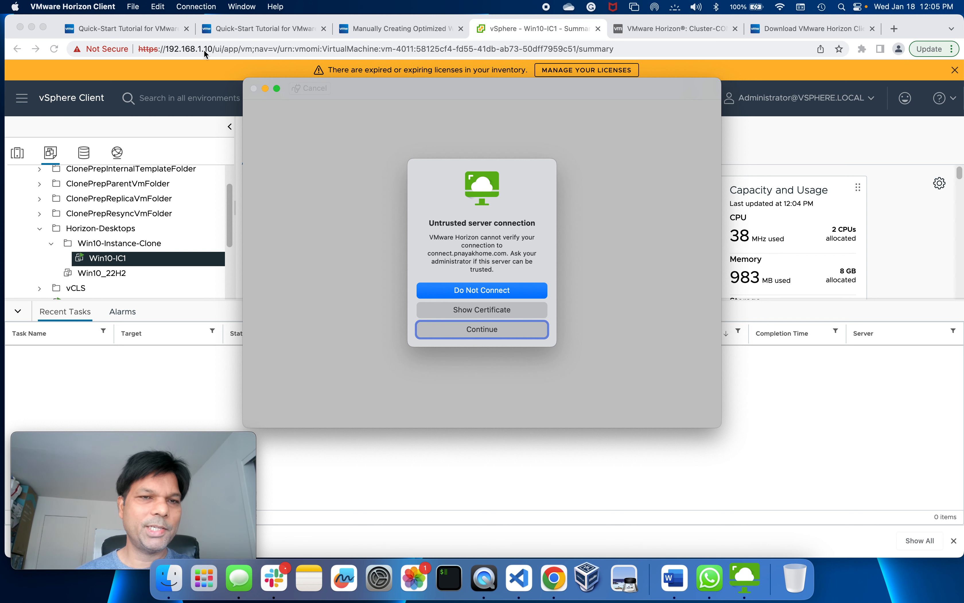
pyautogui.click(482, 333)
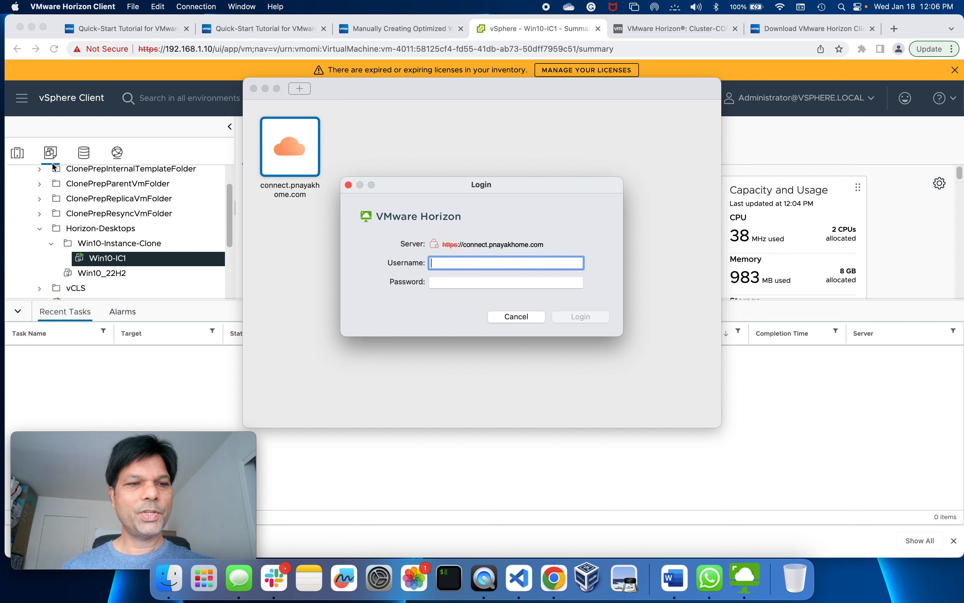
pyautogui.click(16, 156)
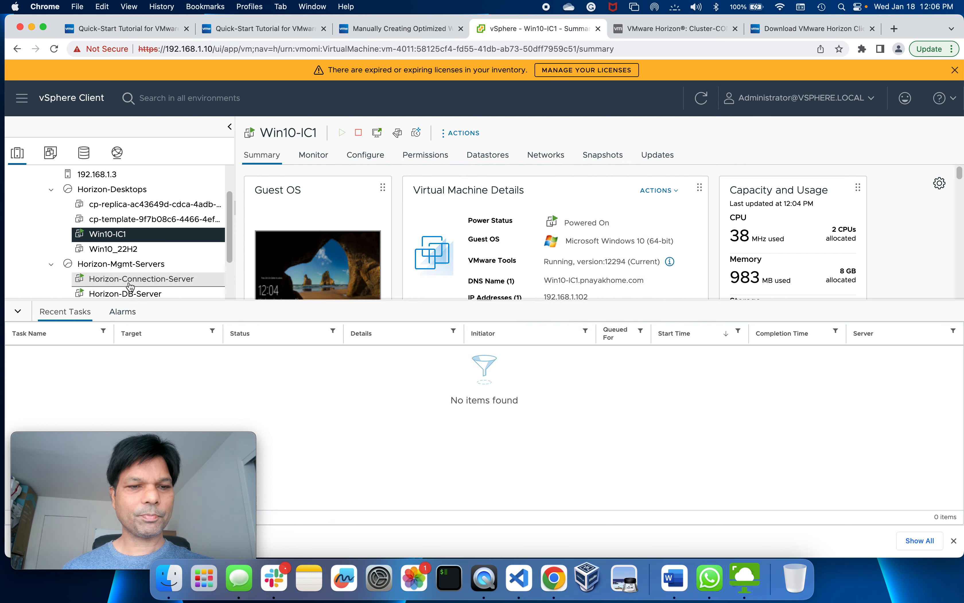
# - Select Win-AD-Server in Hosts and Clusters and launch its web remote console
pyautogui.scroll(-2, 136, 275)
pyautogui.scroll(-3, 137, 275)
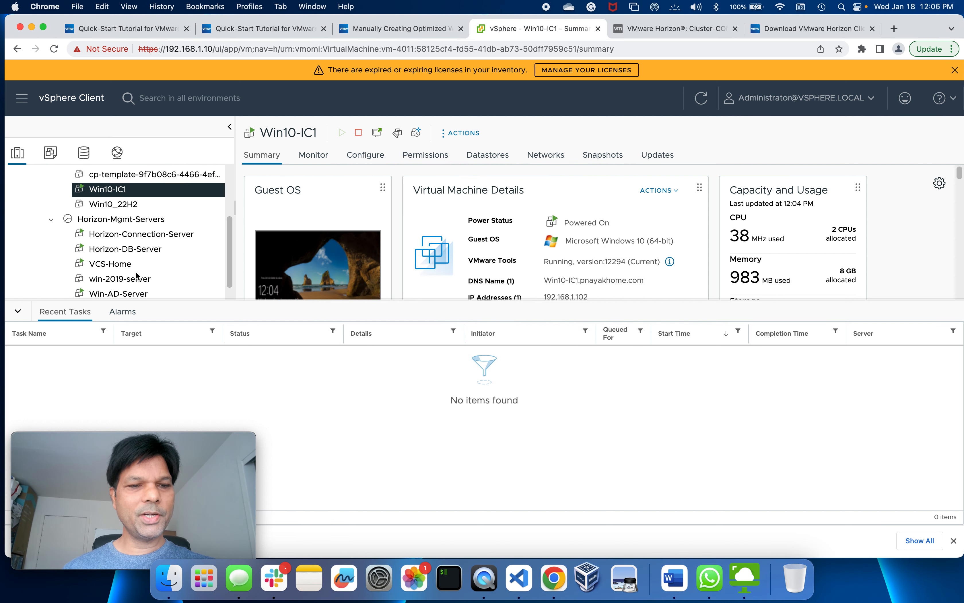
pyautogui.click(130, 281)
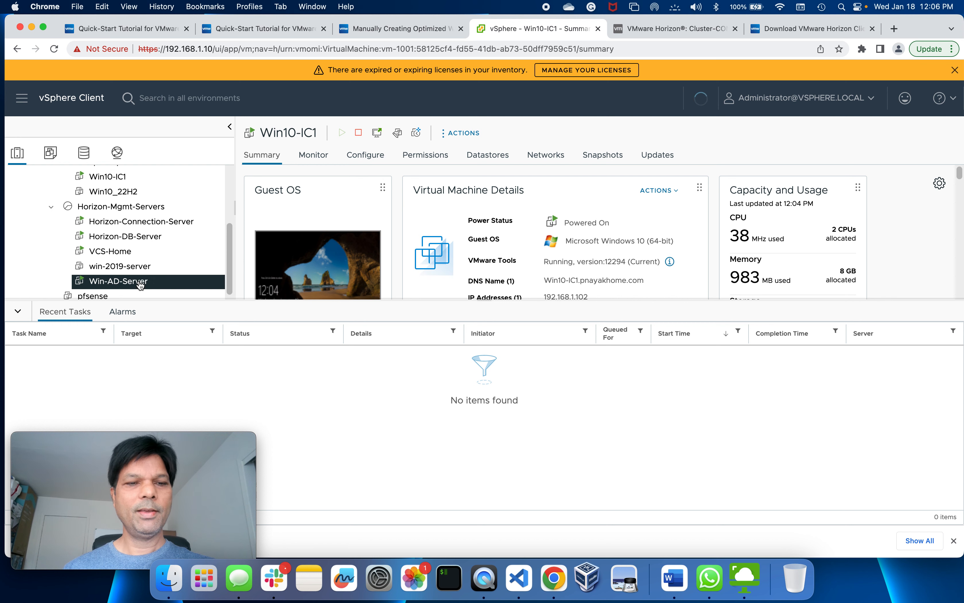
pyautogui.scroll(-2, 335, 253)
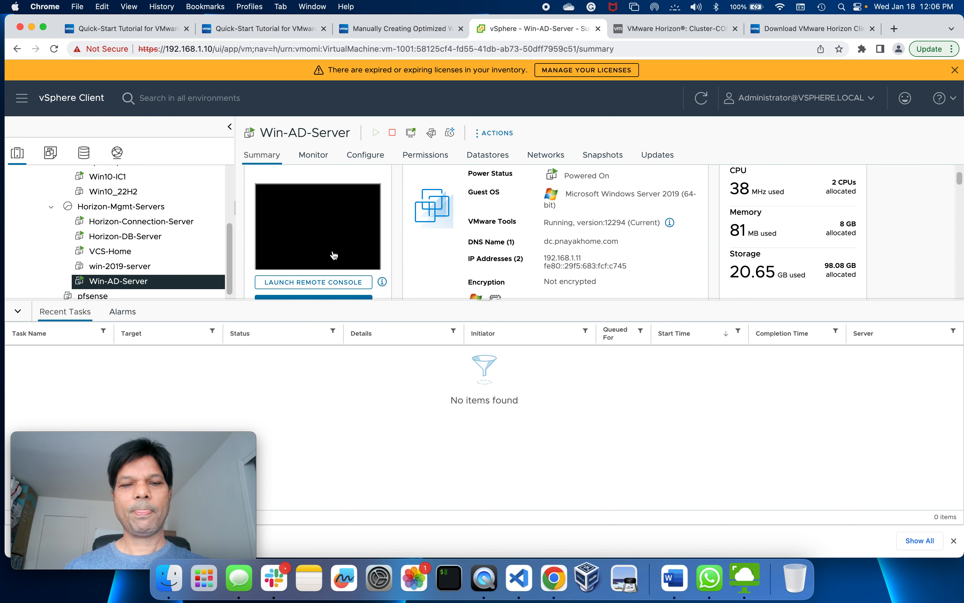
pyautogui.click(334, 255)
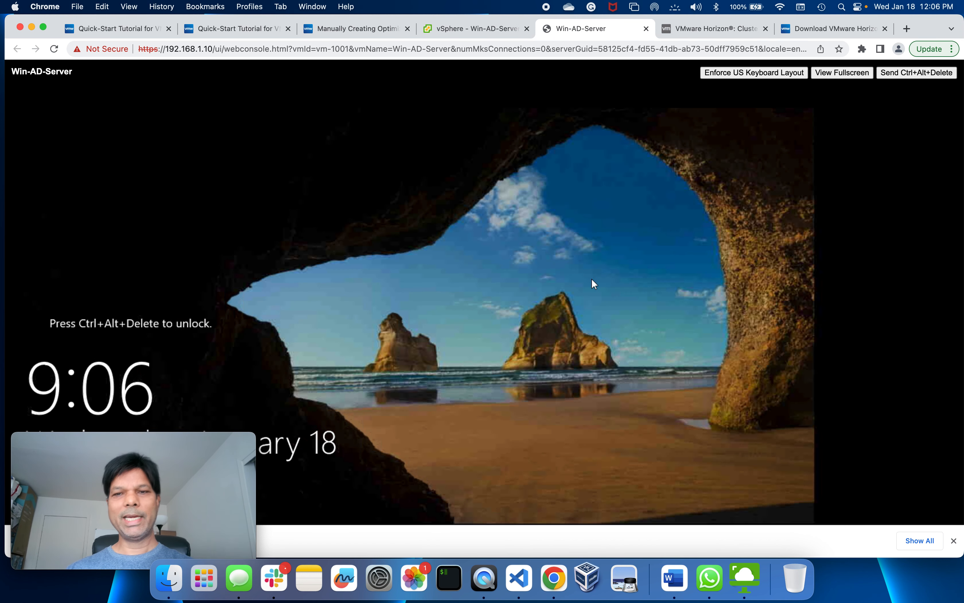
# - Unlock Win-AD-Server and sign in with the Administrator password
pyautogui.click(902, 74)
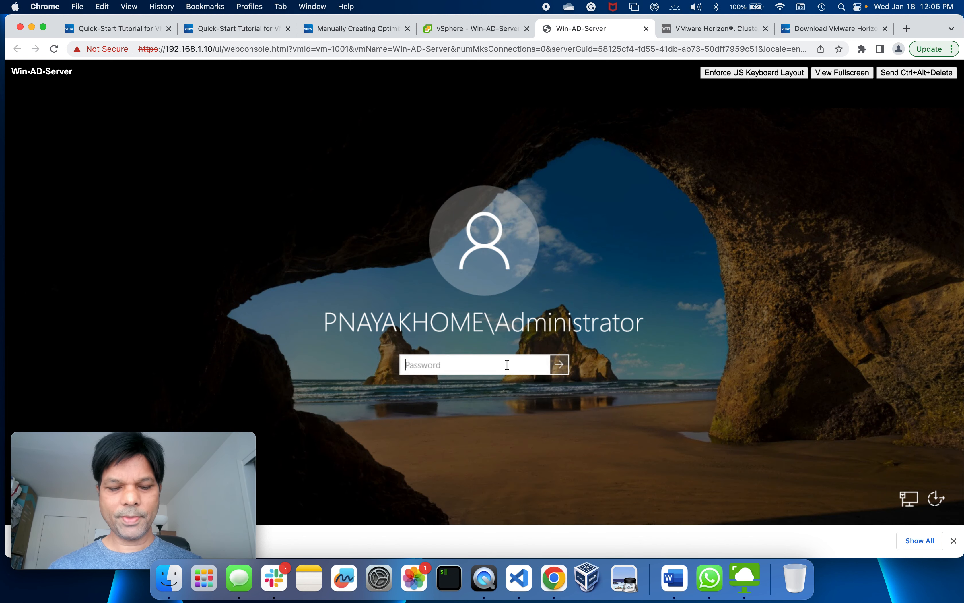
pyautogui.write('****')
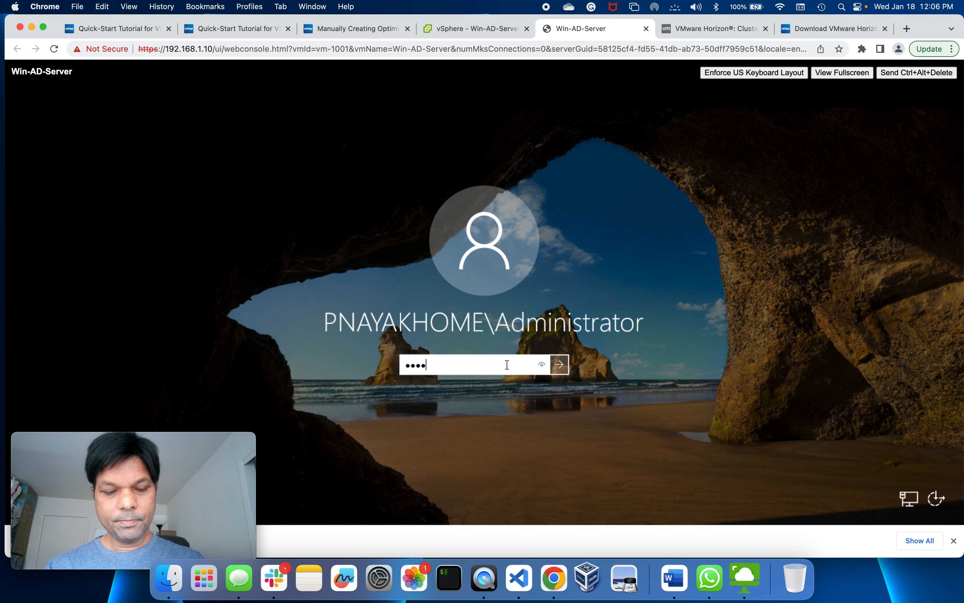
pyautogui.write('****')
pyautogui.press('Return')
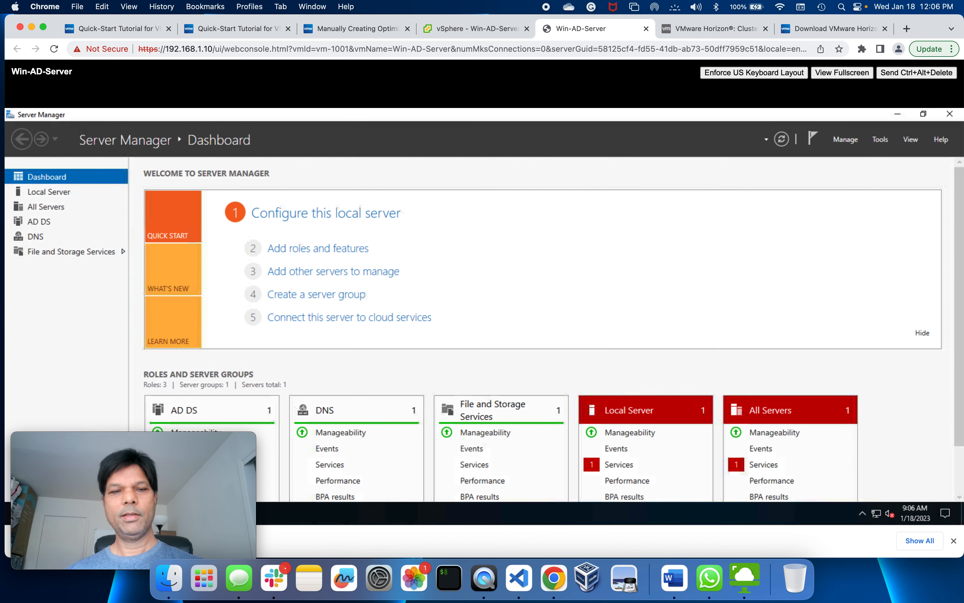
# - Dismiss the browser downloads bar and show Server Manager's AD DS page
pyautogui.click(899, 117)
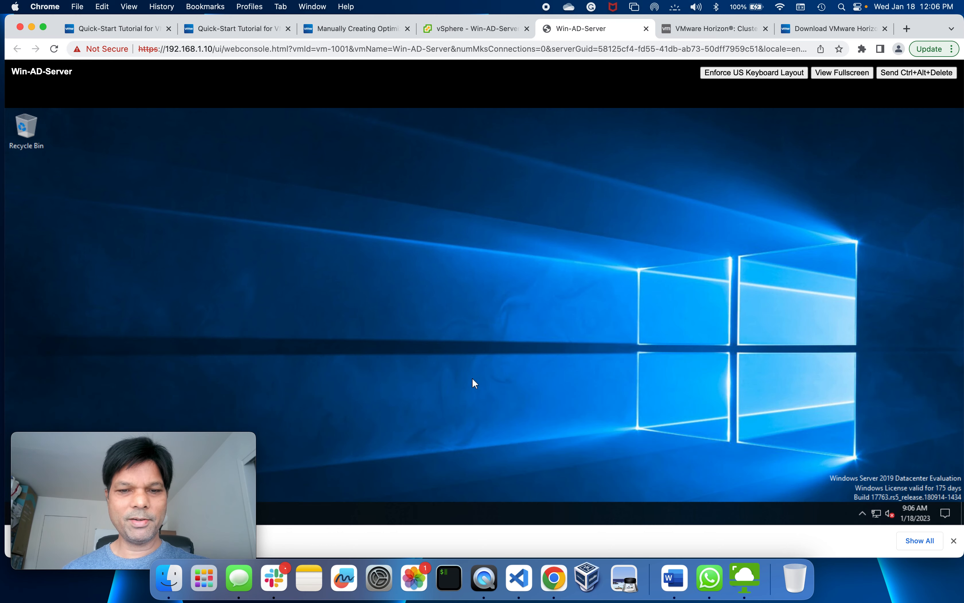
pyautogui.click(223, 439)
pyautogui.moveTo(223, 439); pyautogui.dragTo(930, 423)
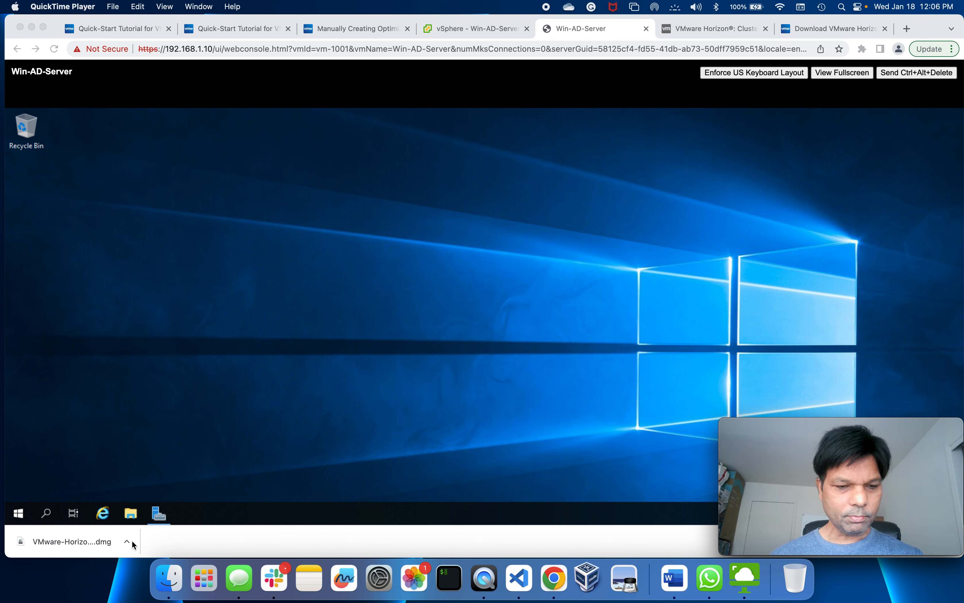
pyautogui.moveTo(889, 429)
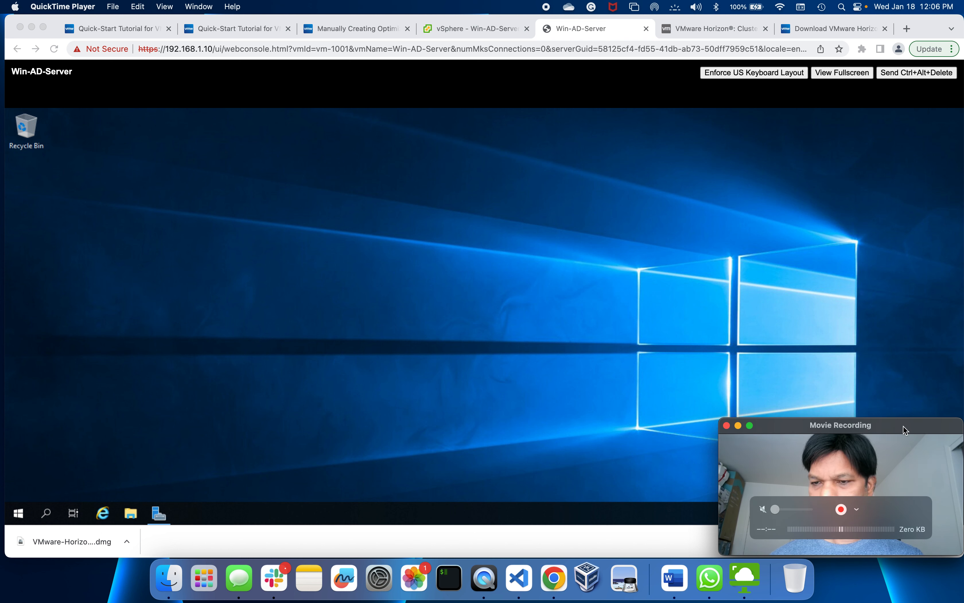
pyautogui.moveTo(904, 426); pyautogui.dragTo(843, 422)
pyautogui.click(953, 541)
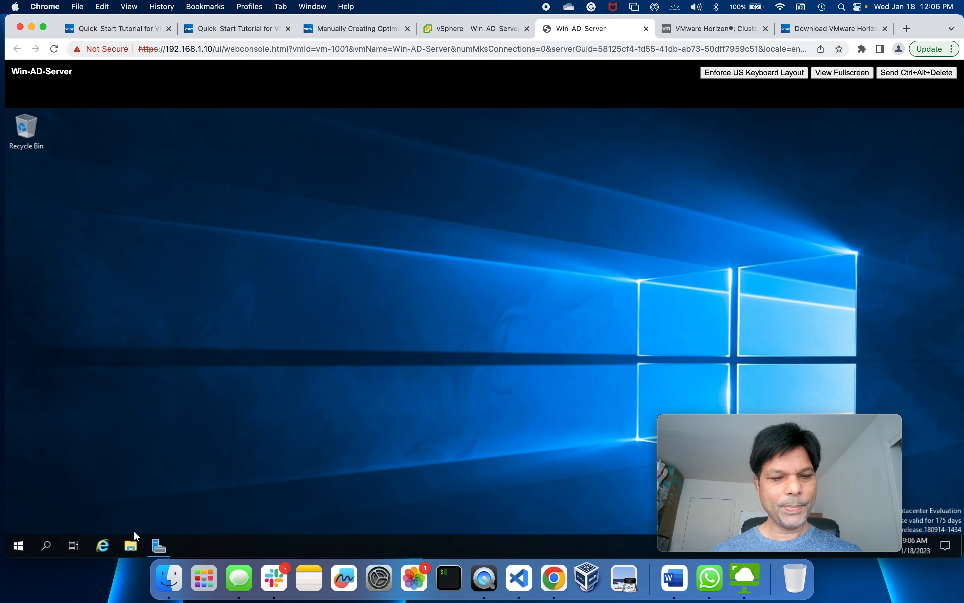
pyautogui.click(159, 545)
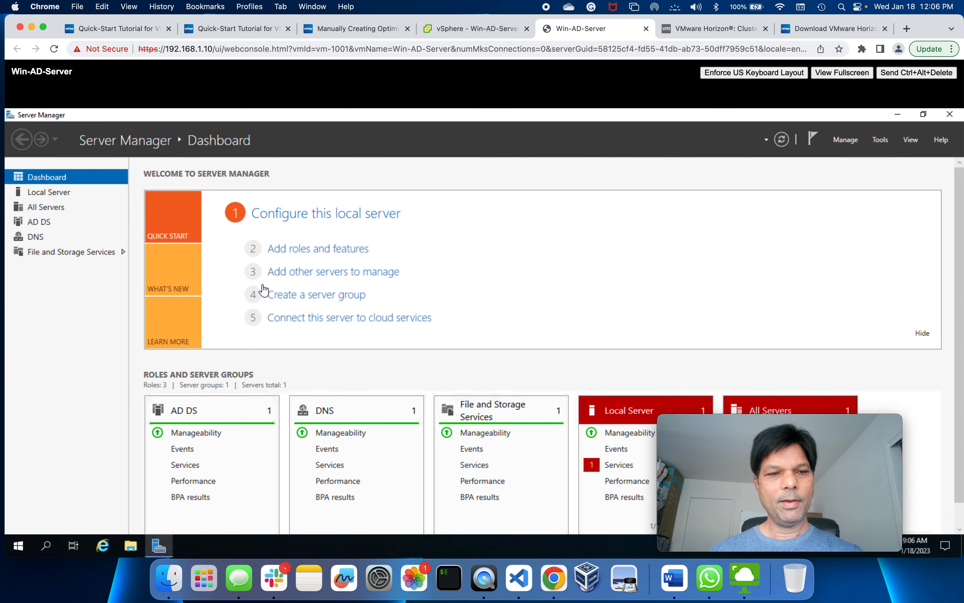
pyautogui.click(47, 227)
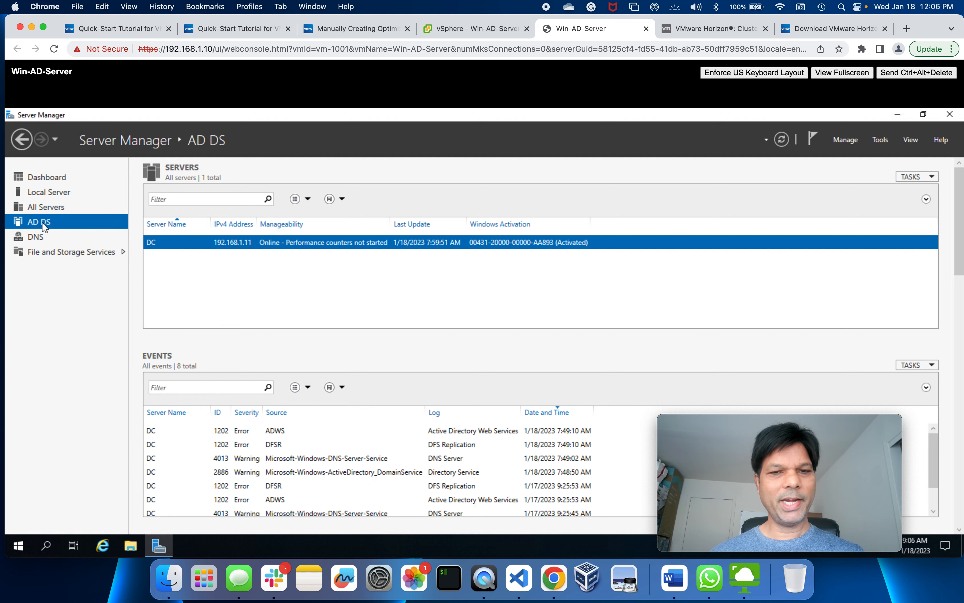
# - Launch Active Directory Users and Computers from Windows Administrative Tools in the Start menu
pyautogui.click(48, 547)
pyautogui.click(20, 554)
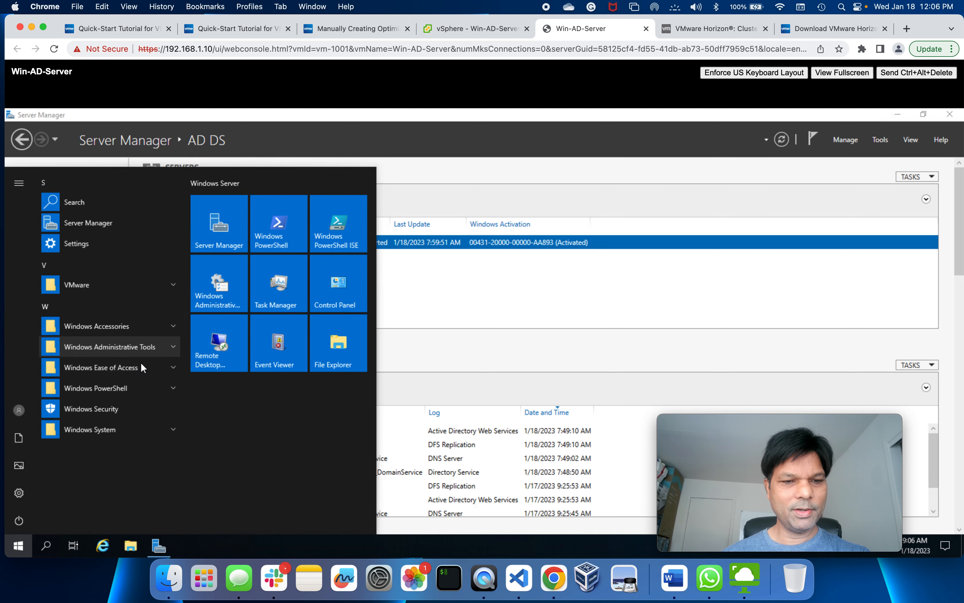
pyautogui.click(173, 347)
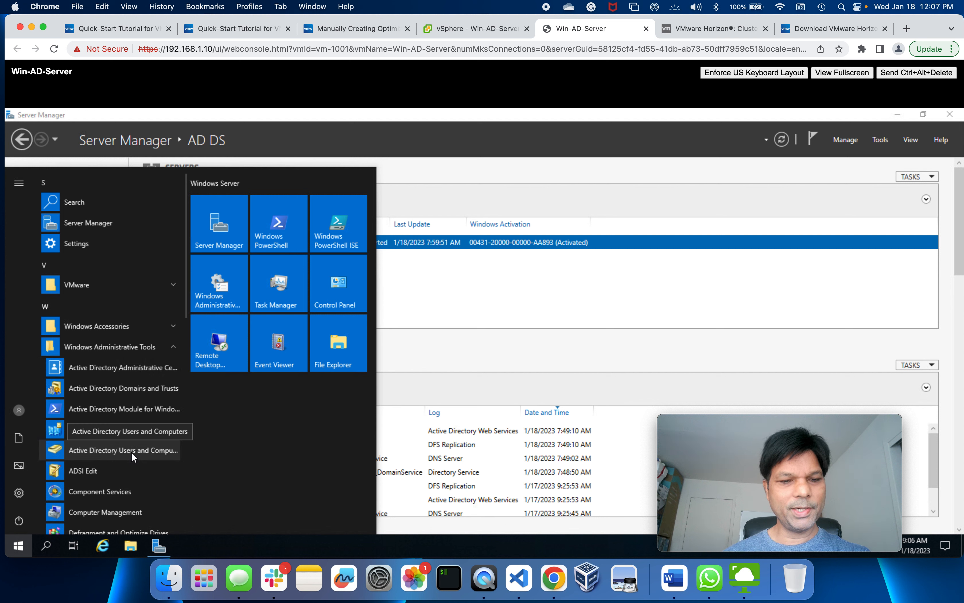
pyautogui.click(124, 450)
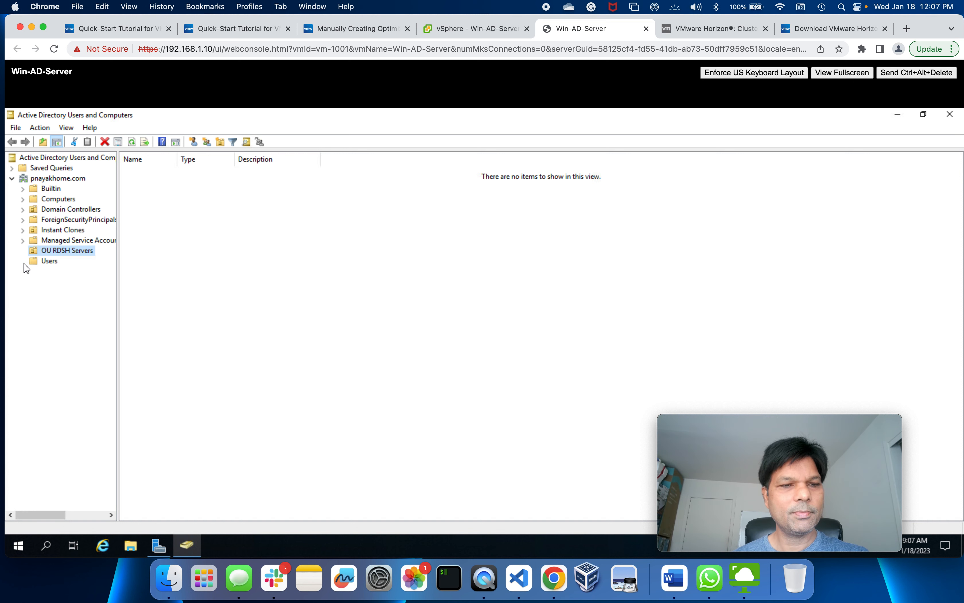
# - Open the Users container, widen the Name column, and select Horizon-domain-user
pyautogui.click(36, 262)
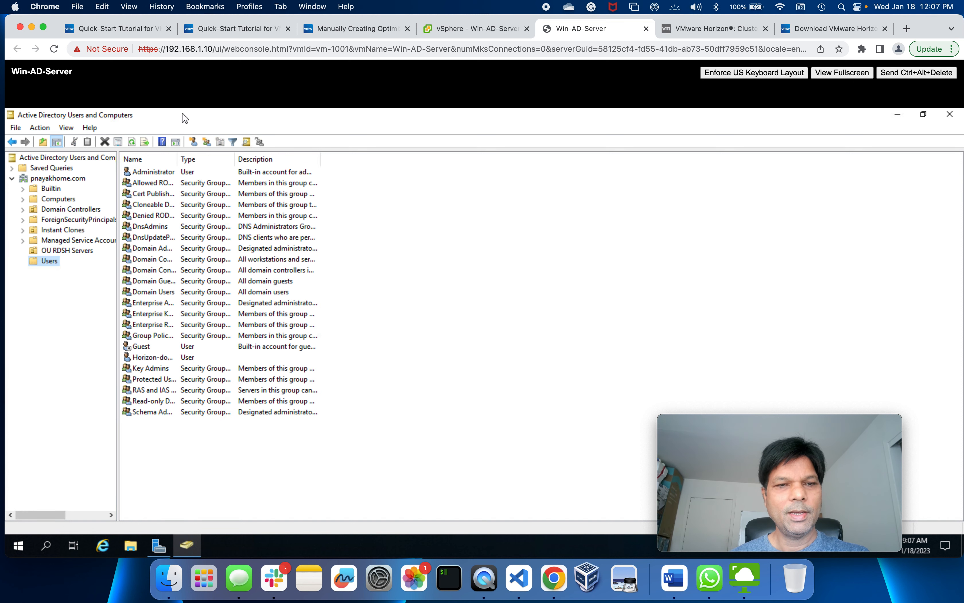
pyautogui.moveTo(178, 161); pyautogui.dragTo(272, 182)
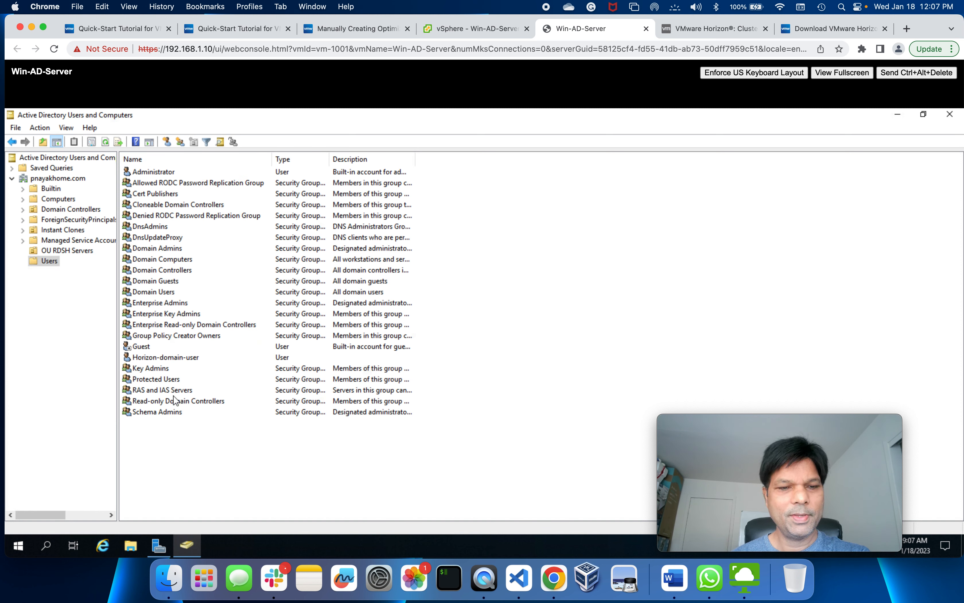
pyautogui.click(160, 360)
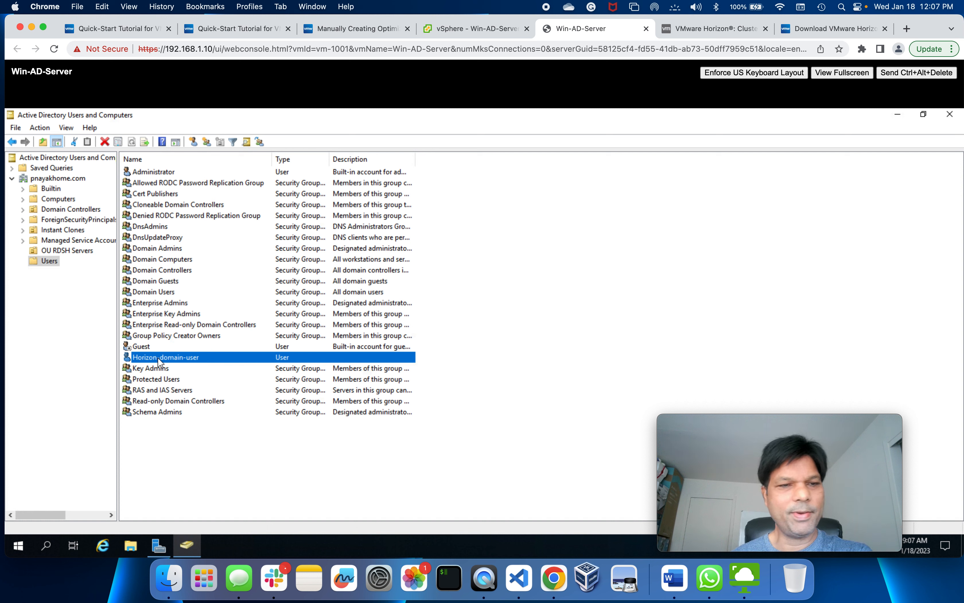
# - Browse Domain Controllers and the top-level containers, reselect Horizon-domain-user, then bring up Horizon Client
pyautogui.click(24, 209)
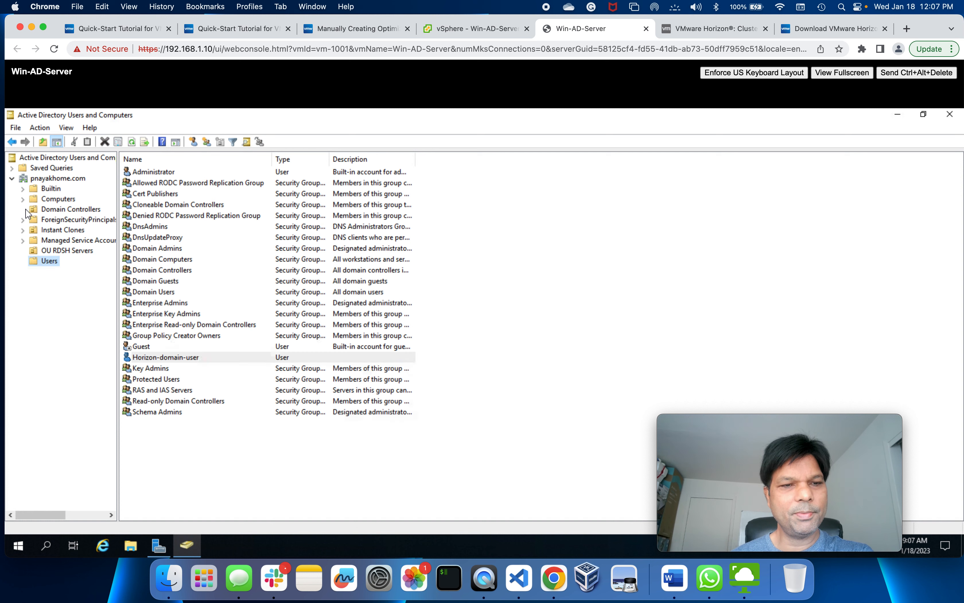
pyautogui.click(52, 211)
pyautogui.click(66, 179)
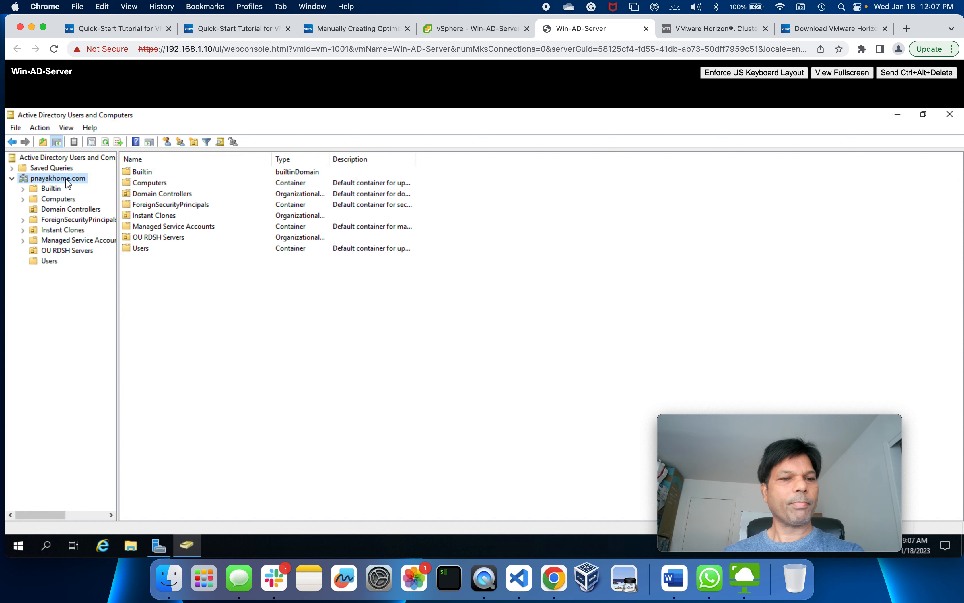
pyautogui.click(51, 265)
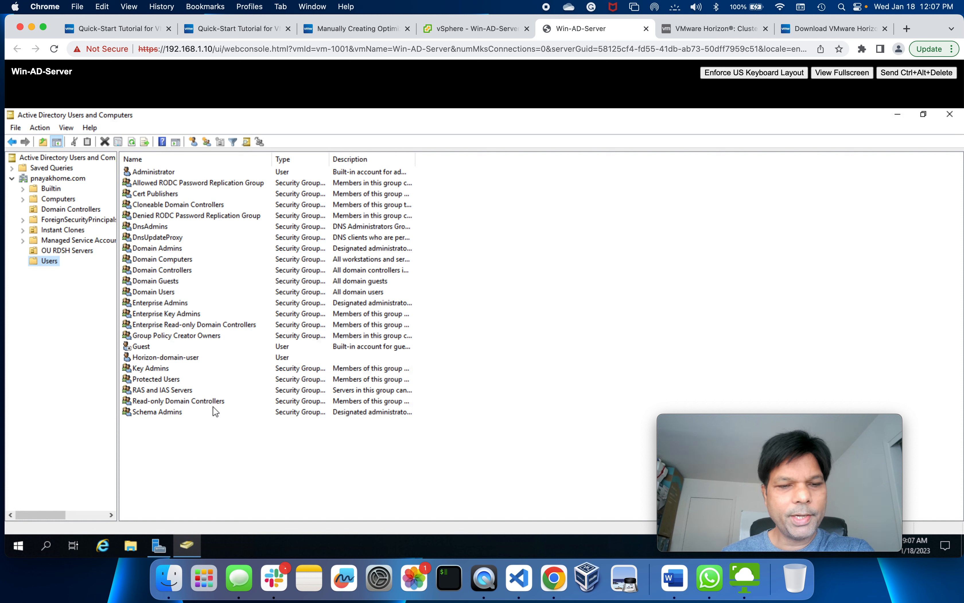
pyautogui.click(171, 361)
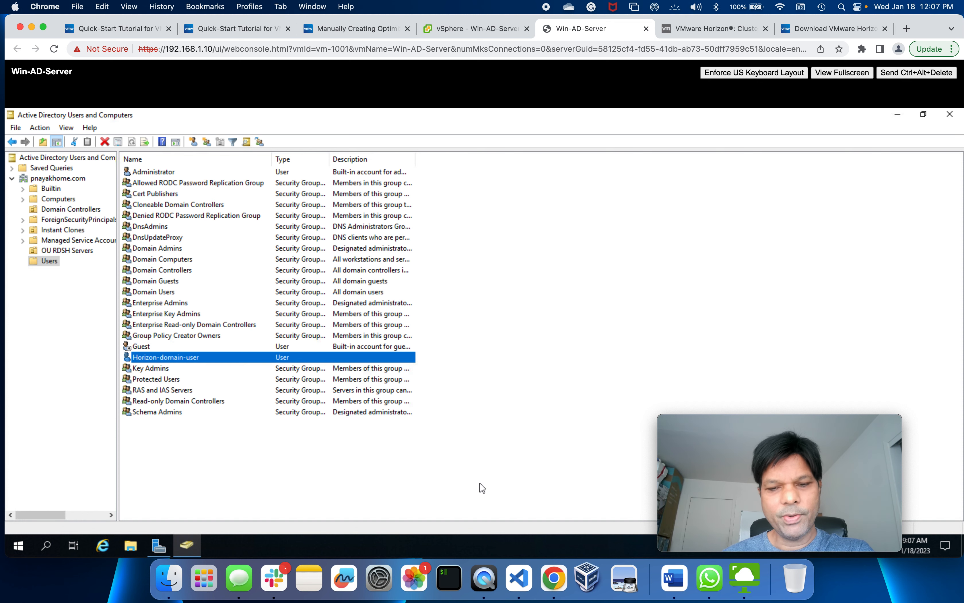
pyautogui.click(751, 585)
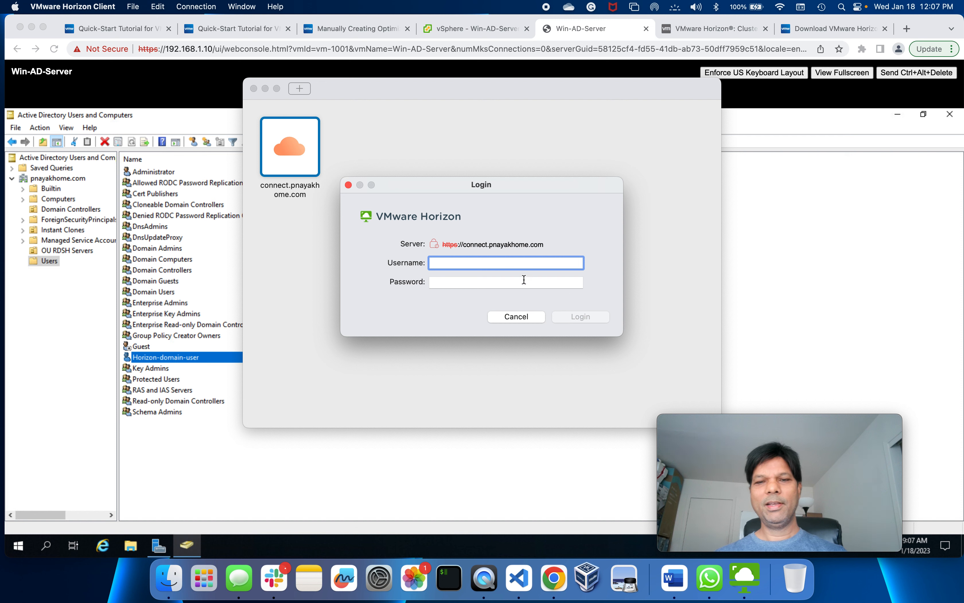
# - Log in to connect.pnayakhome.com as Horizon-domain-user with the account password
pyautogui.click(512, 266)
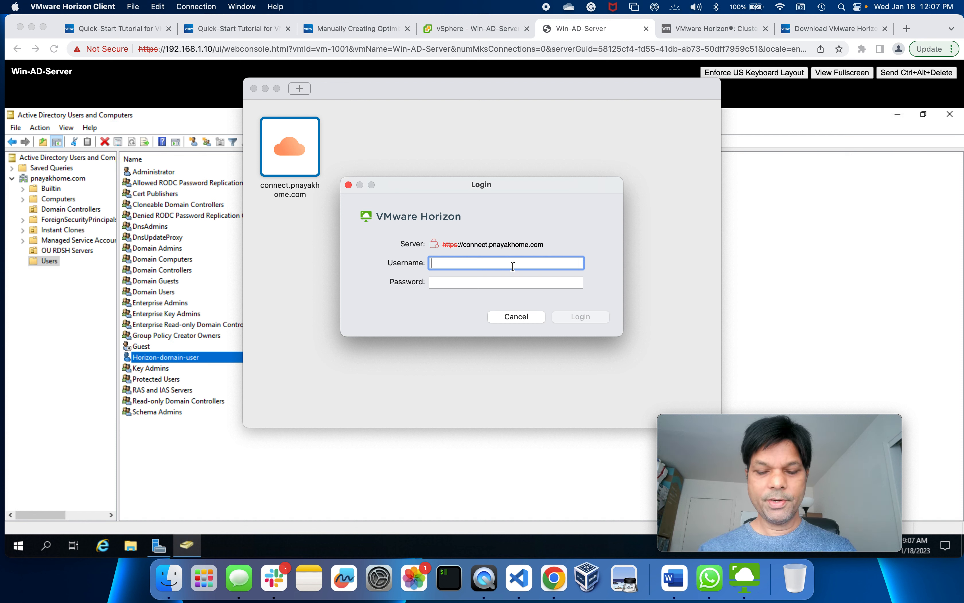
pyautogui.write('Horizo')
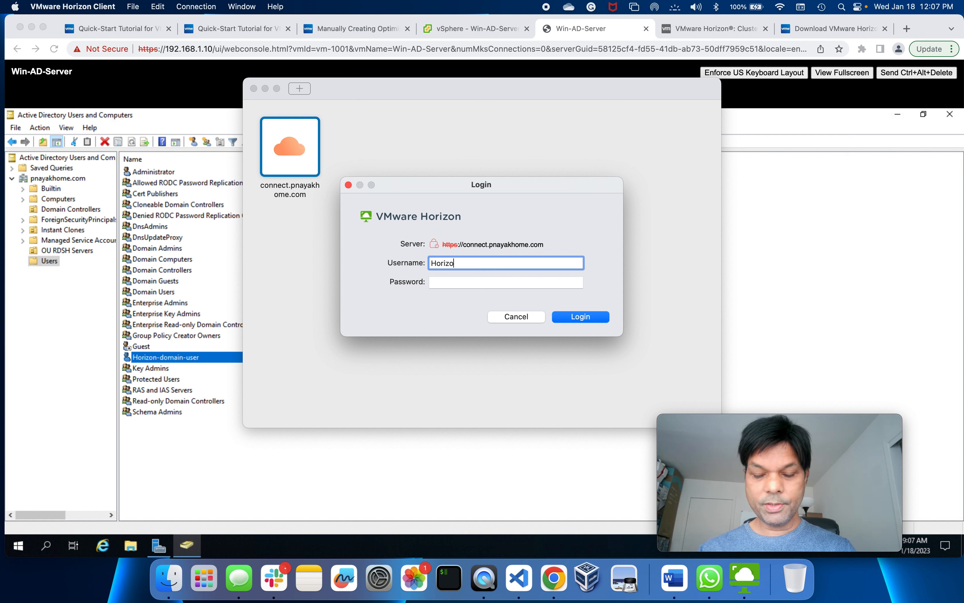
pyautogui.write('n-domain')
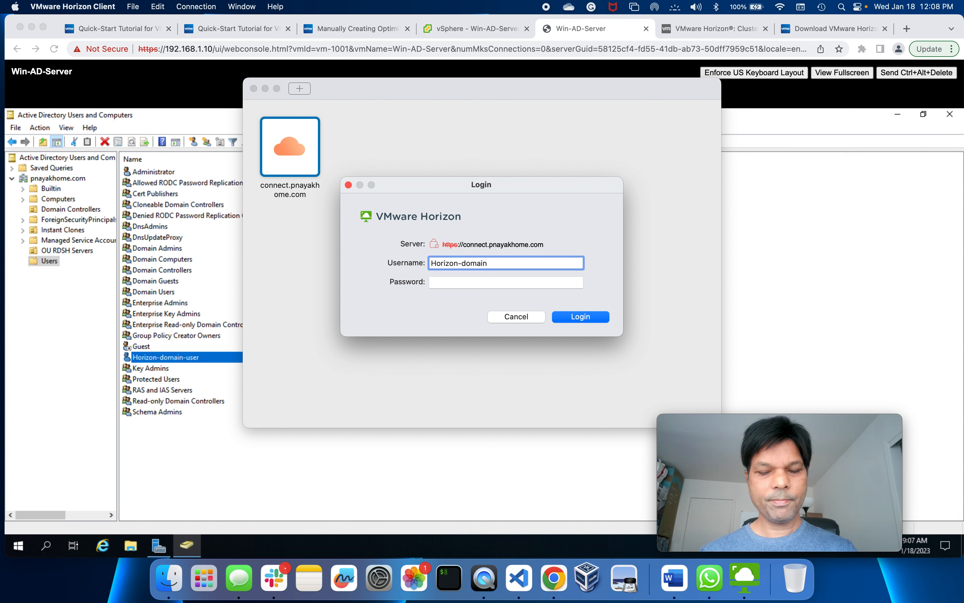
pyautogui.write('-user')
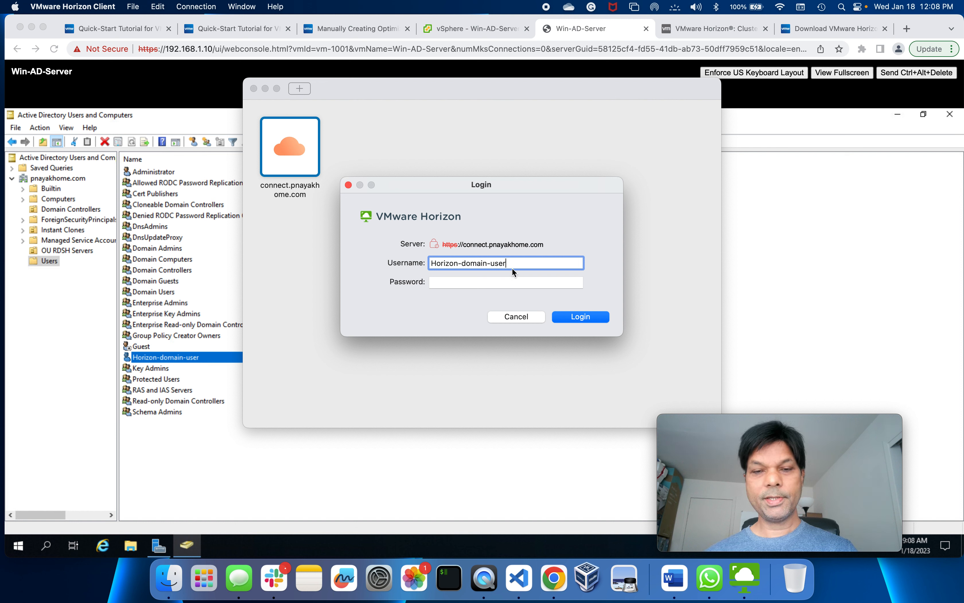
pyautogui.press('Tab')
pyautogui.write('•••••••••')
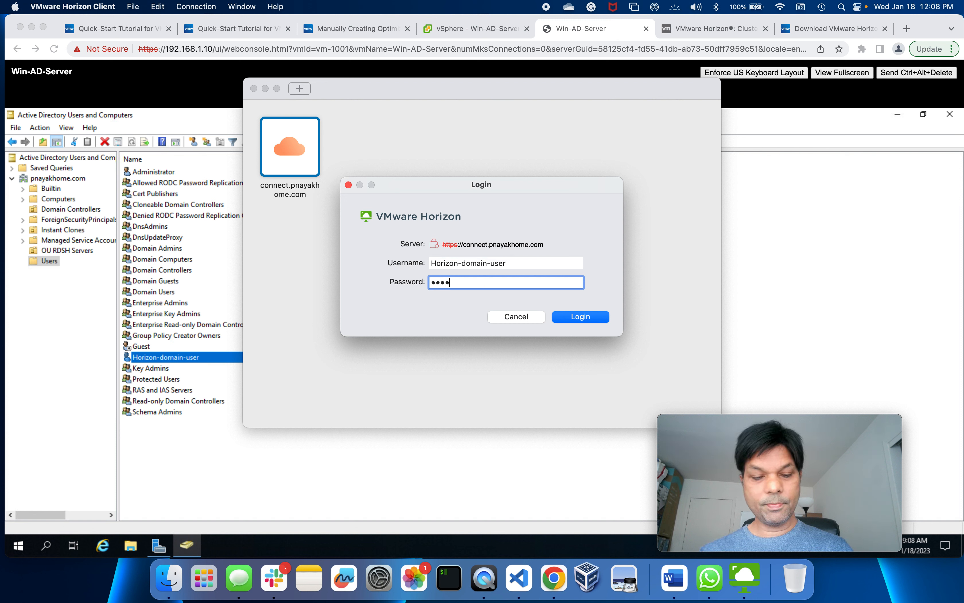
pyautogui.click(582, 317)
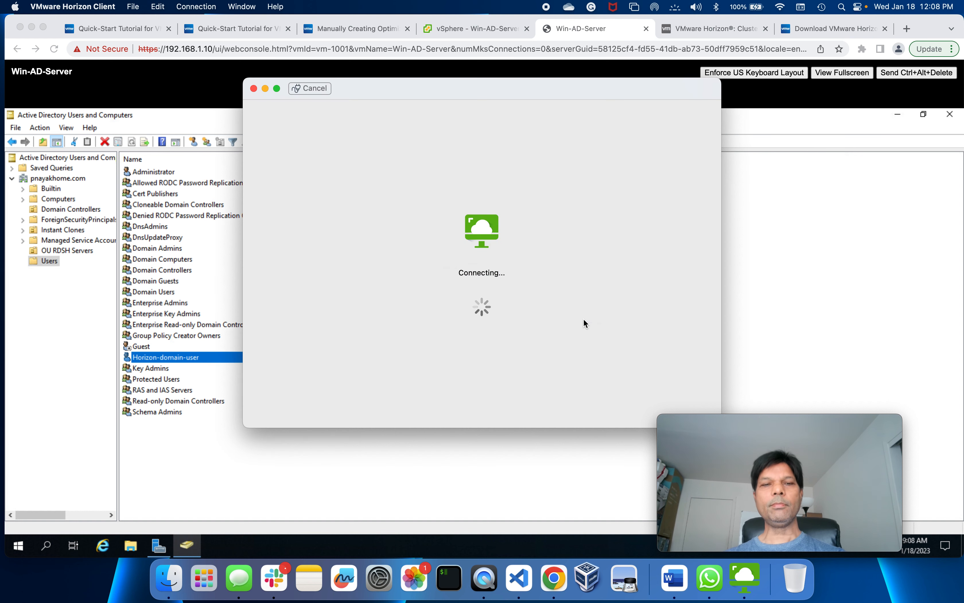
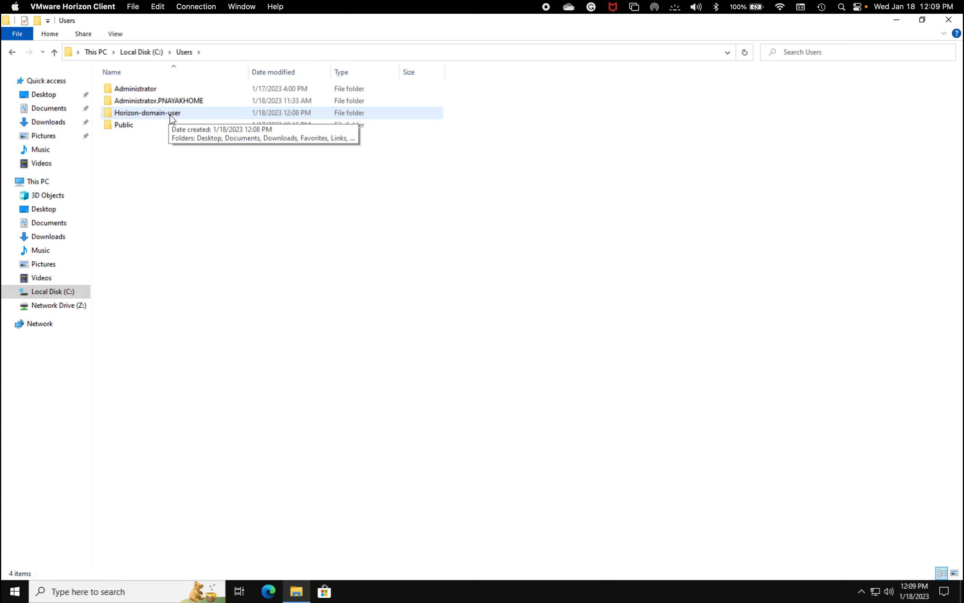
# - Select the Horizon-domain-user profile folder under C:\Users, then minimize File Explorer to show the remote desktop
pyautogui.click(178, 120)
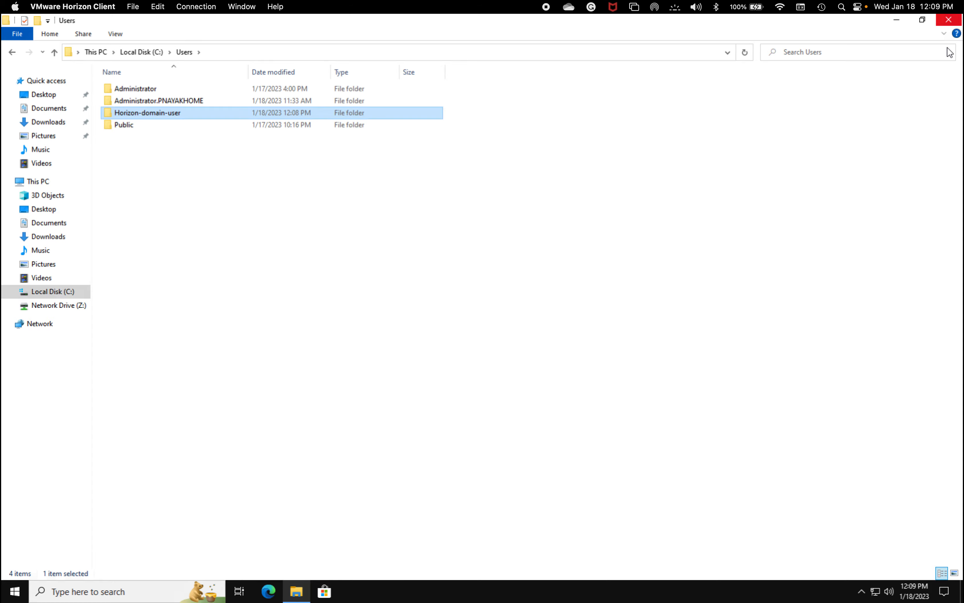
pyautogui.click(895, 20)
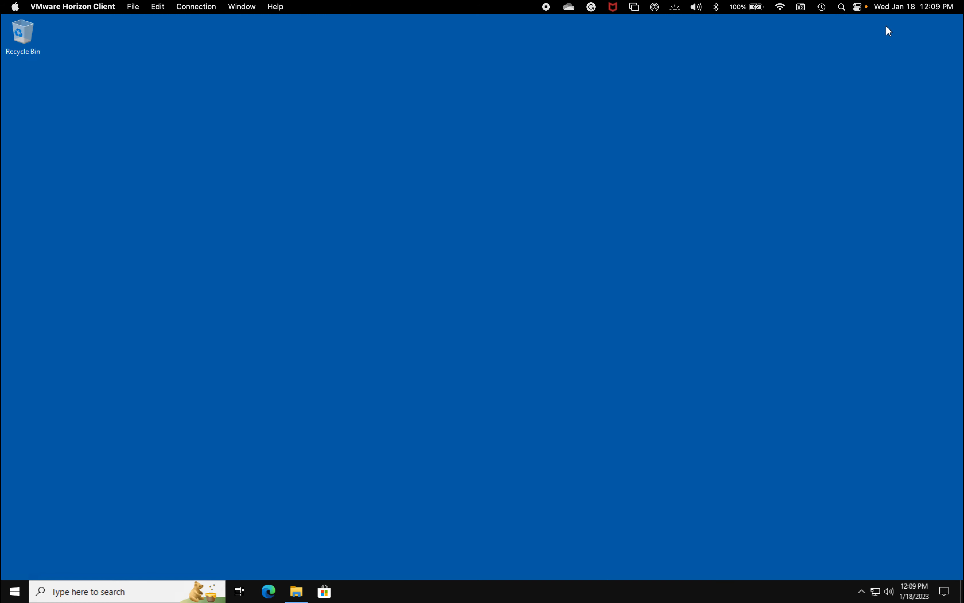
# - Open Horizon Console's Machines inventory showing Win10-IC1 with a connected user and an idle Win10-IC2
pyautogui.hotkey('ctrl', 'Up')
pyautogui.click(491, 345)
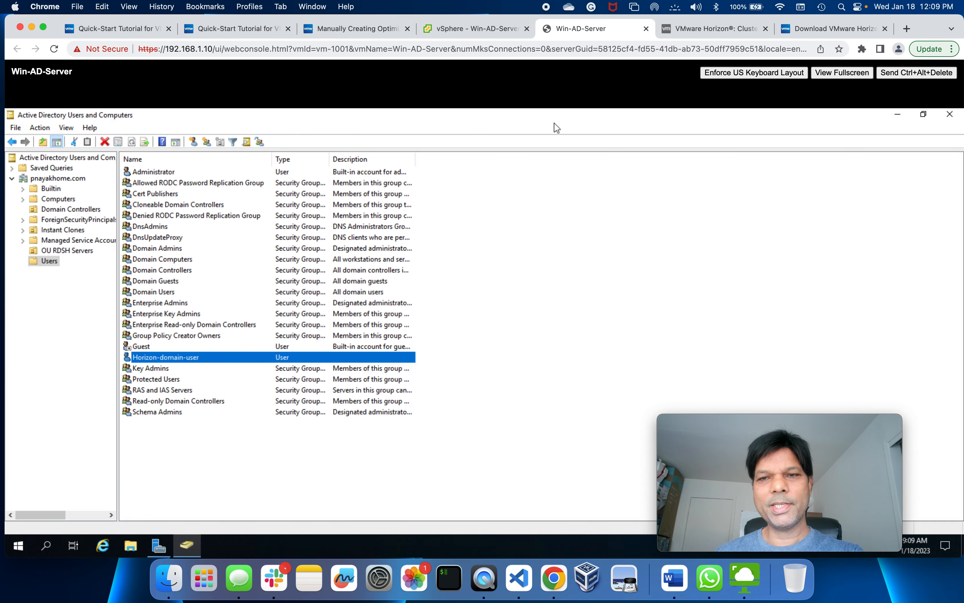
pyautogui.click(686, 30)
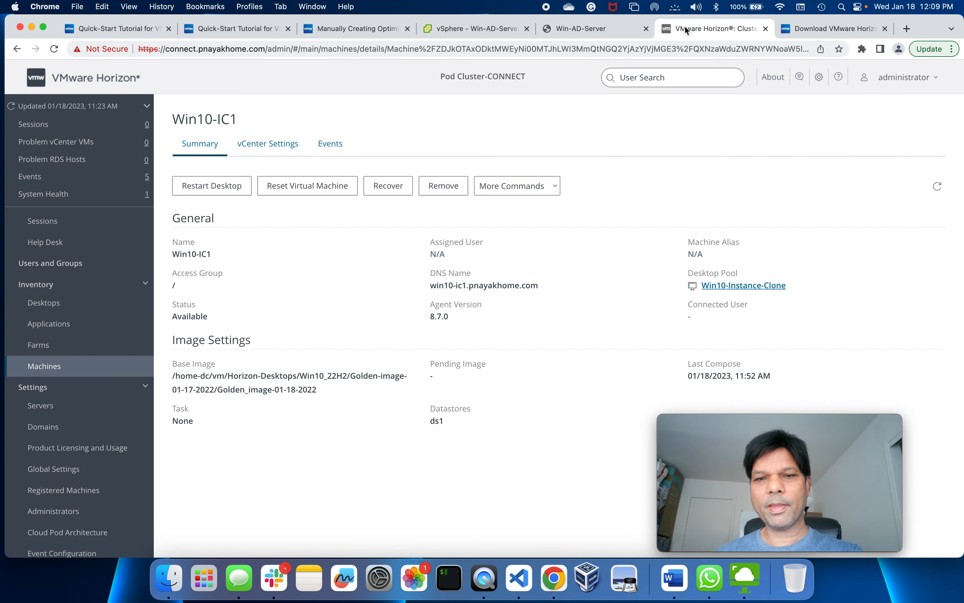
pyautogui.click(49, 364)
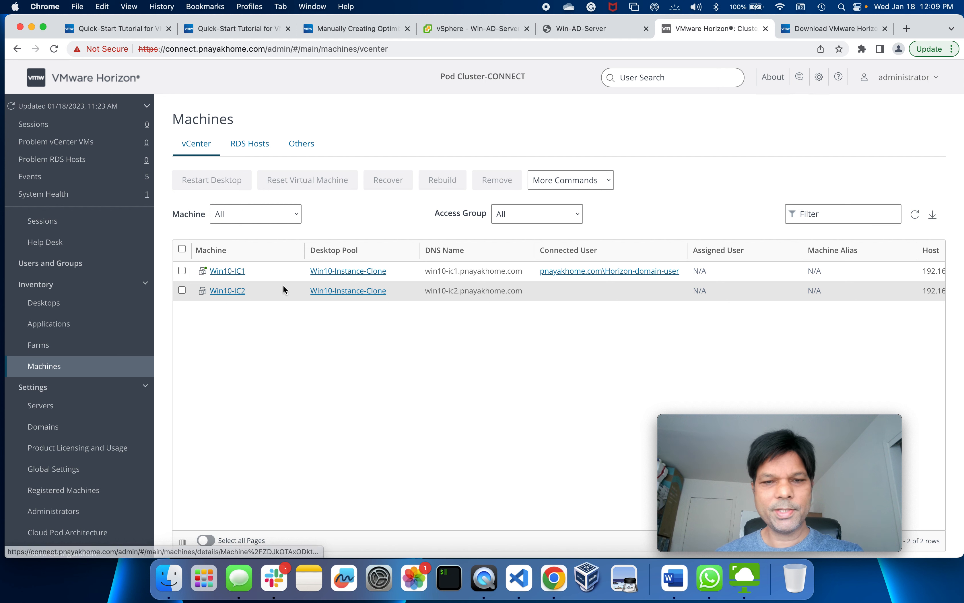
pyautogui.click(839, 425)
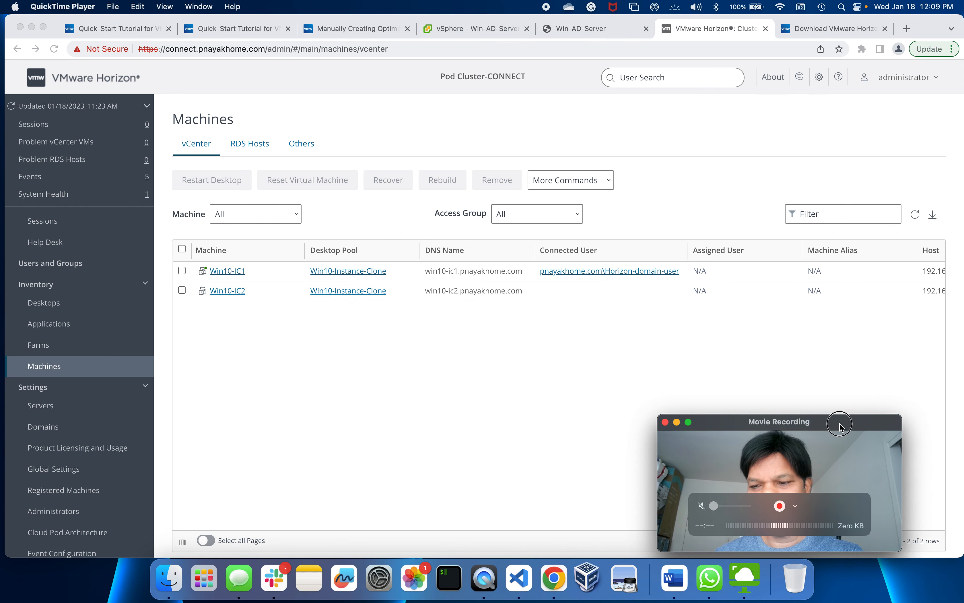
pyautogui.moveTo(841, 425); pyautogui.dragTo(898, 434)
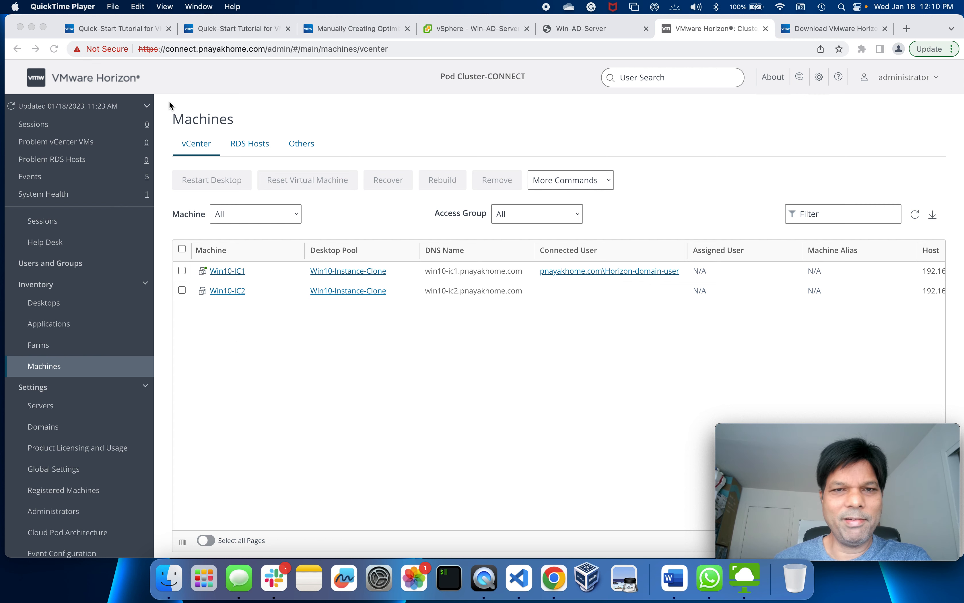
# - View the Win10-IC1 and Win10-IC2 summaries in vSphere Client, confirming Win10-IC2 is powered on
pyautogui.click(448, 30)
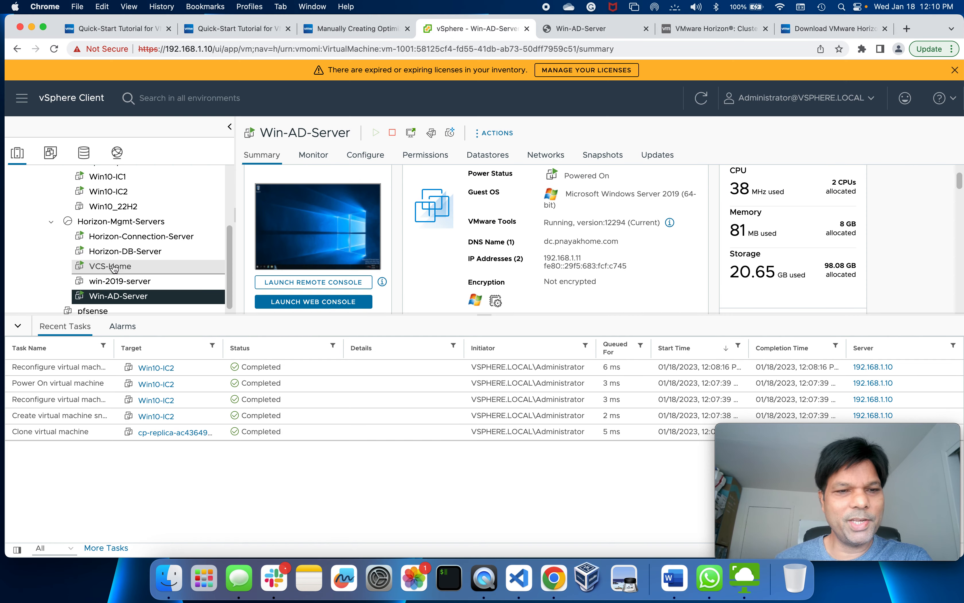
pyautogui.scroll(1, 125, 198)
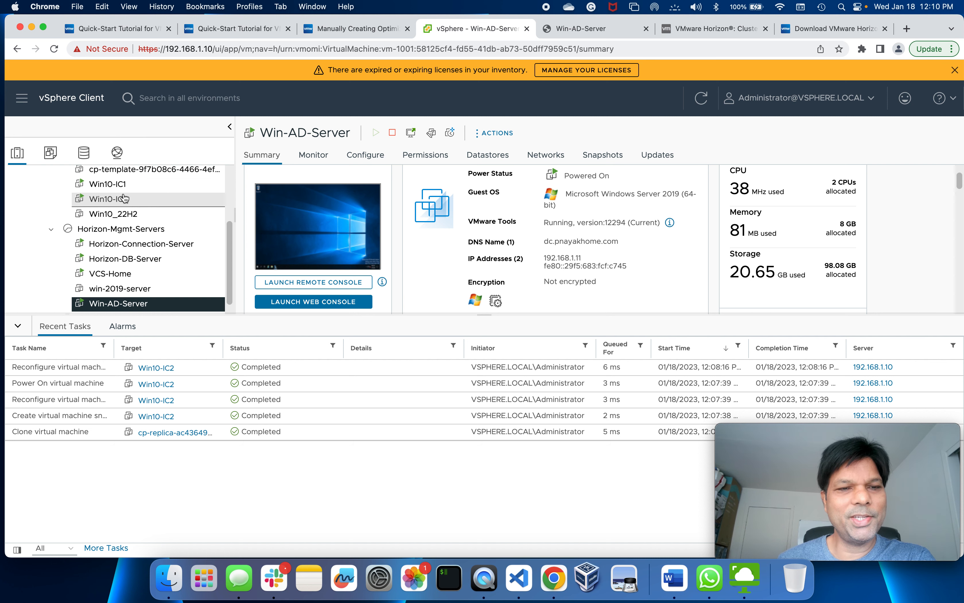
pyautogui.click(119, 185)
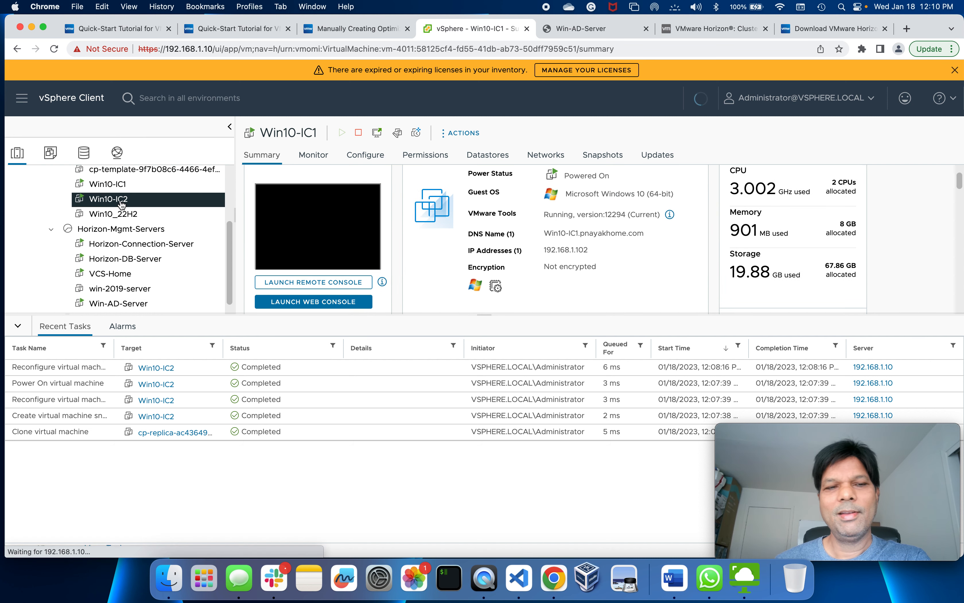
pyautogui.click(122, 201)
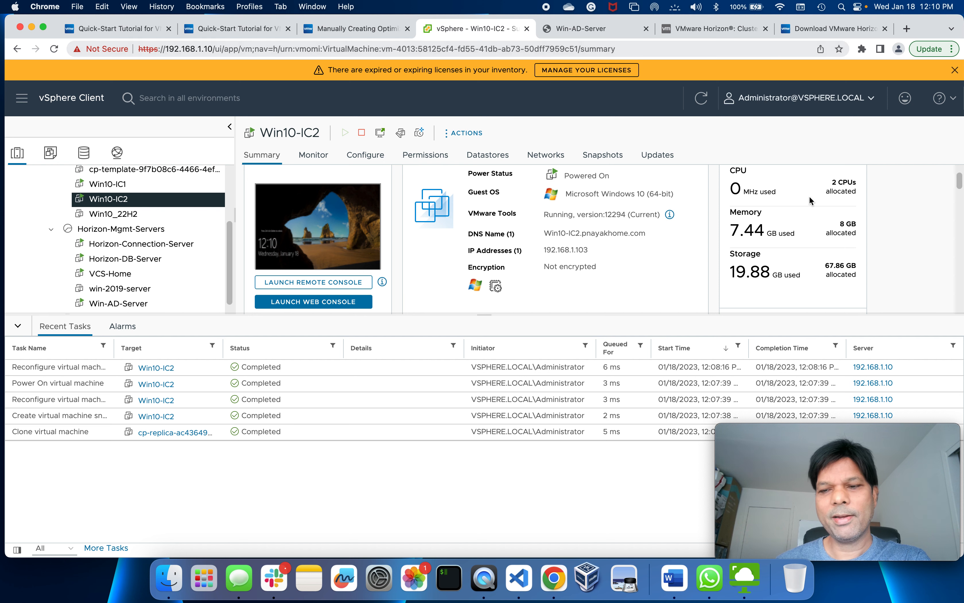
pyautogui.moveTo(835, 435)
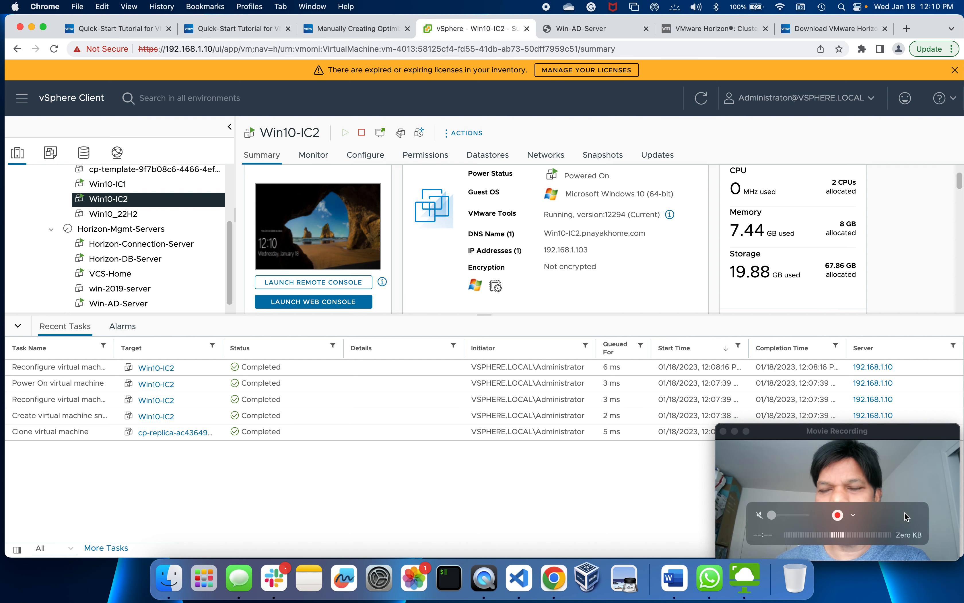
pyautogui.click(759, 562)
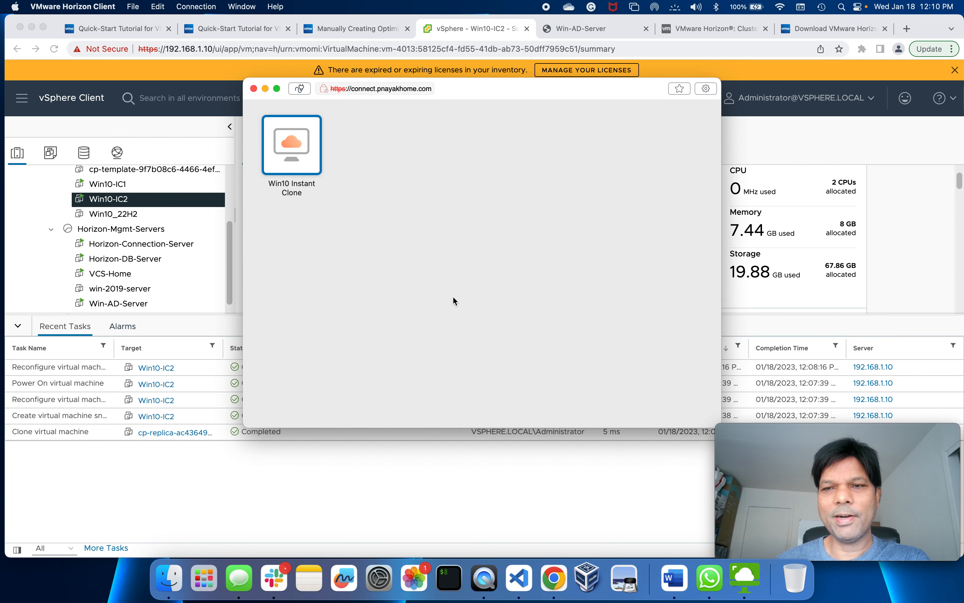
# - Sign the domain user out of the full-screen Win10 Instant Clone remote desktop session
pyautogui.hotkey('ctrl', 'Up')
pyautogui.moveTo(437, 2)
pyautogui.click(479, 52)
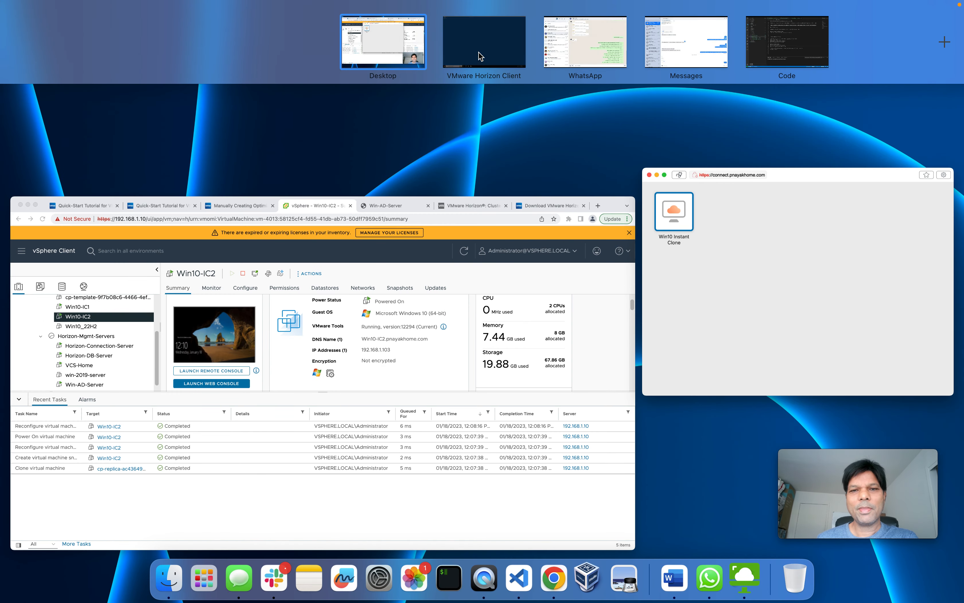
pyautogui.click(20, 597)
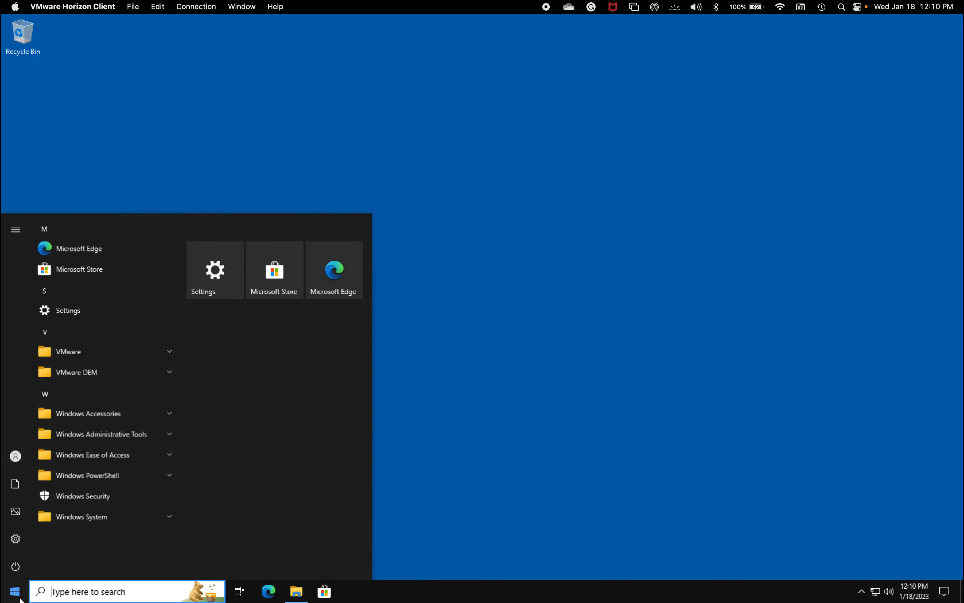
pyautogui.moveTo(18, 565)
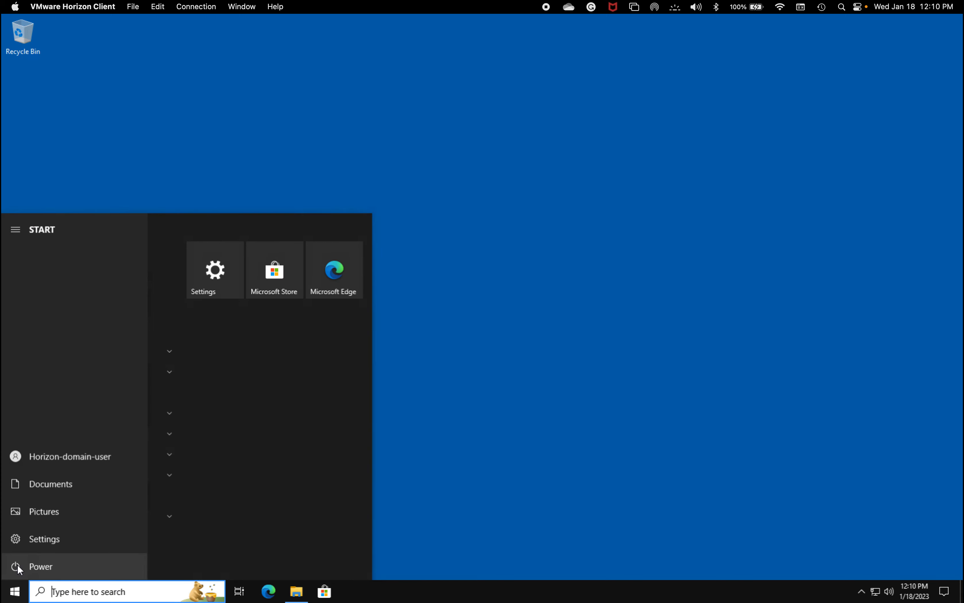
pyautogui.click(33, 458)
pyautogui.click(39, 430)
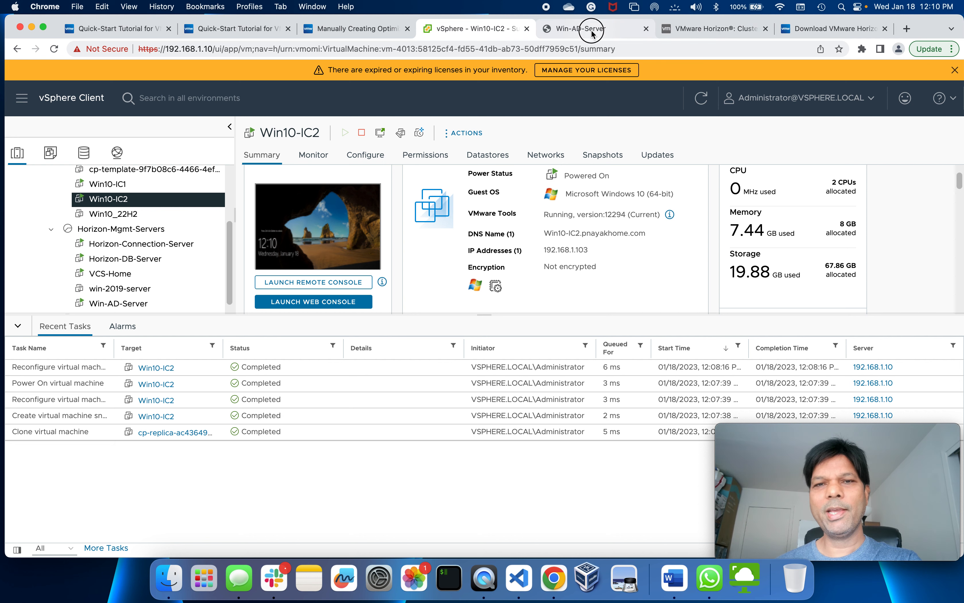
# - Refresh Horizon Console's Machines list until Win10-IC1 is removed, leaving only Win10-IC2 in the pool
pyautogui.click(591, 29)
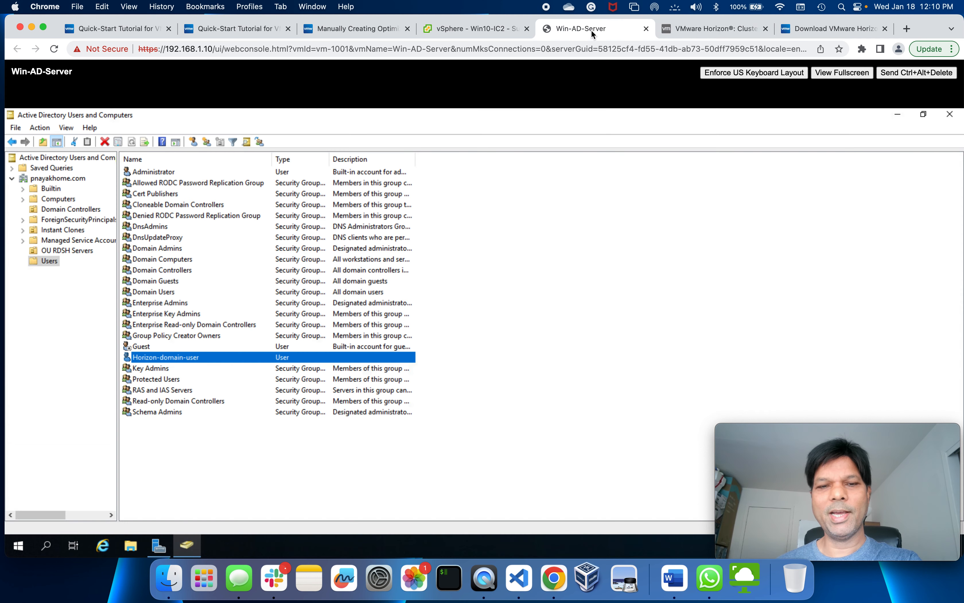
pyautogui.click(685, 28)
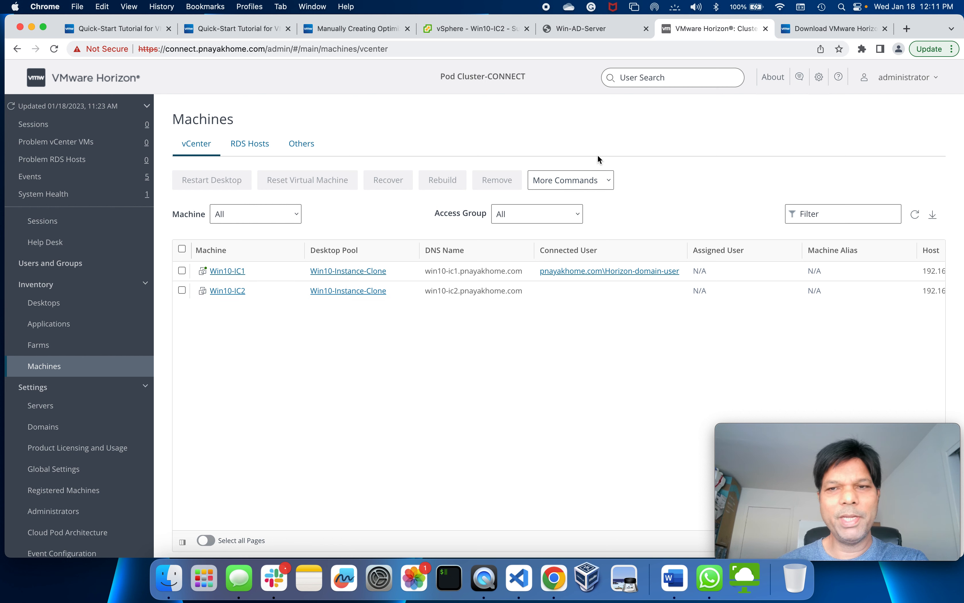
pyautogui.click(915, 215)
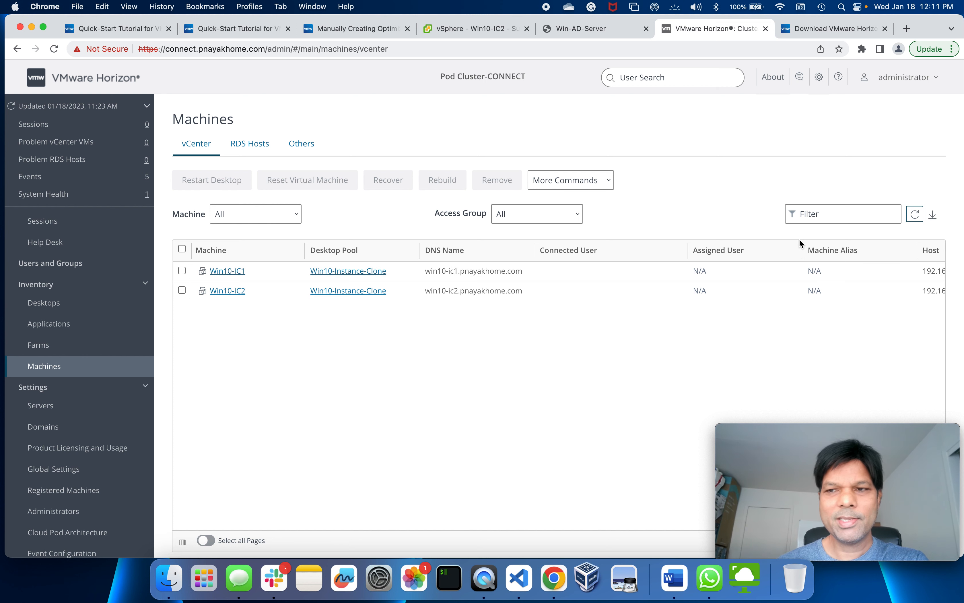
pyautogui.click(916, 221)
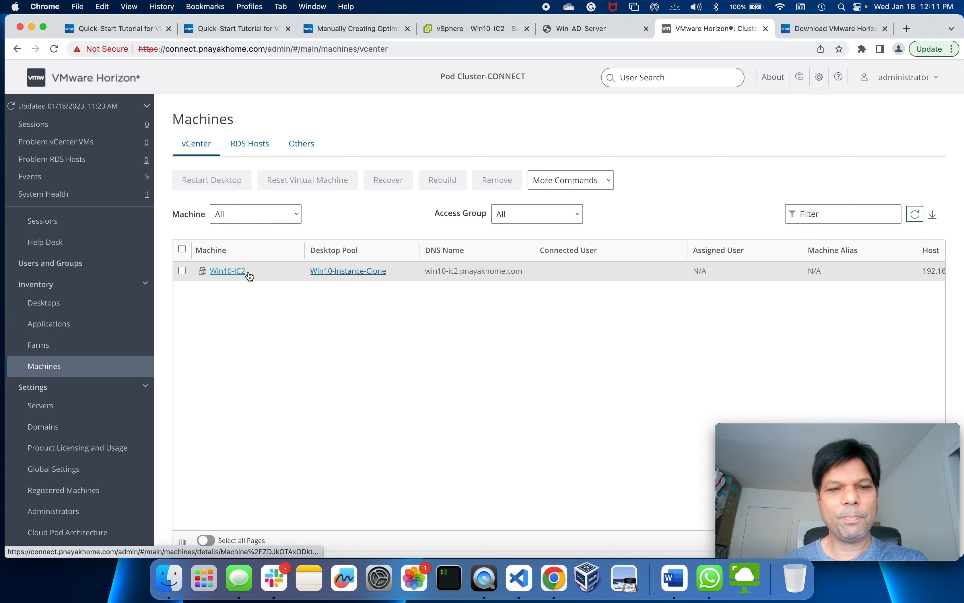
pyautogui.click(916, 217)
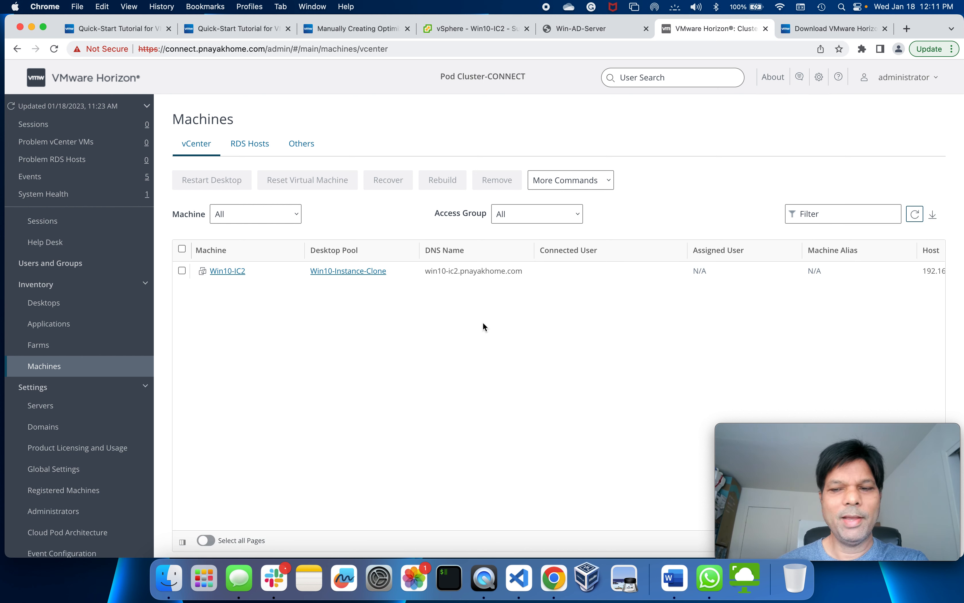
pyautogui.click(745, 576)
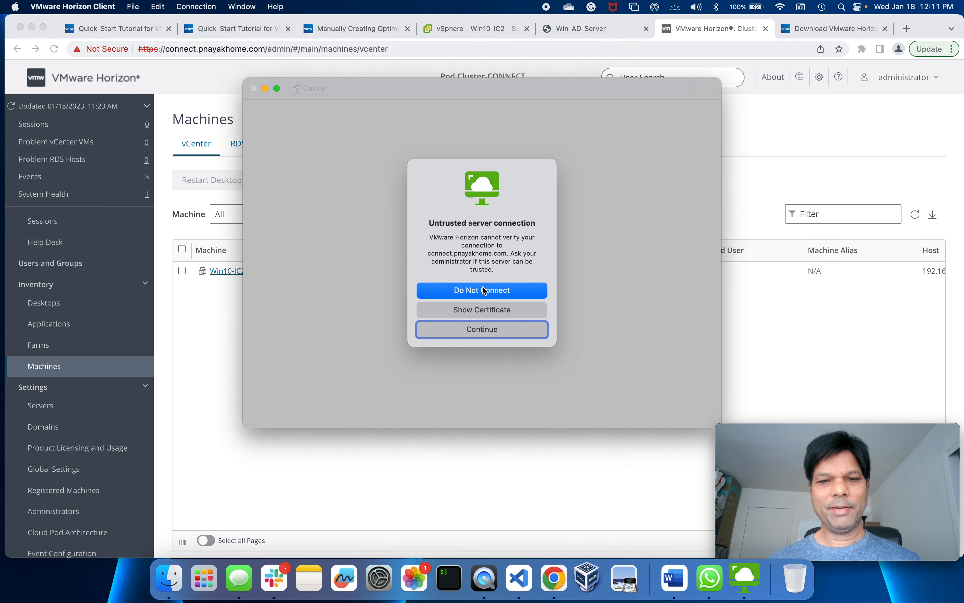
# - Trust the untrusted server, enter the domain user's password, and log in to Horizon Client
pyautogui.click(490, 330)
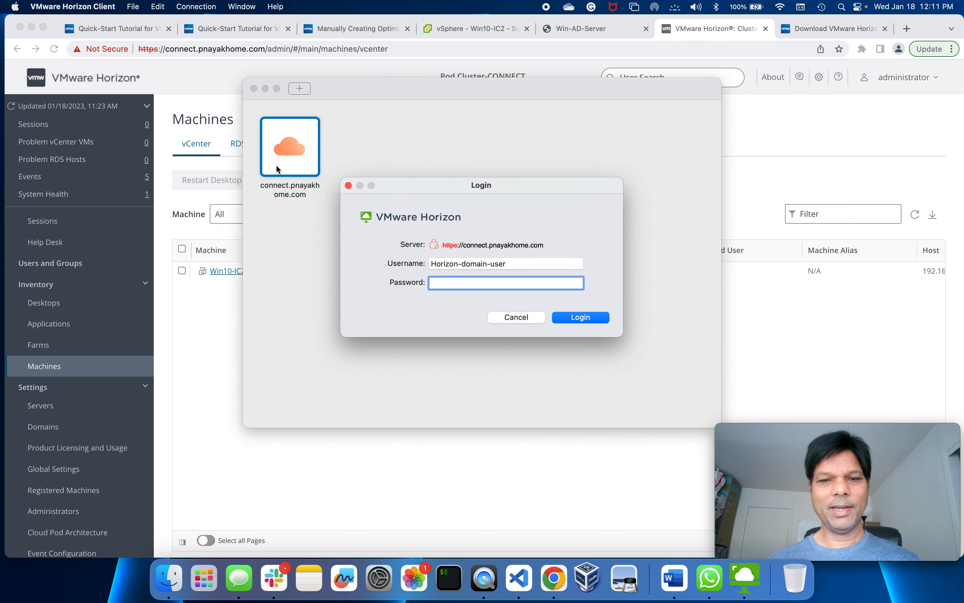
pyautogui.write('••')
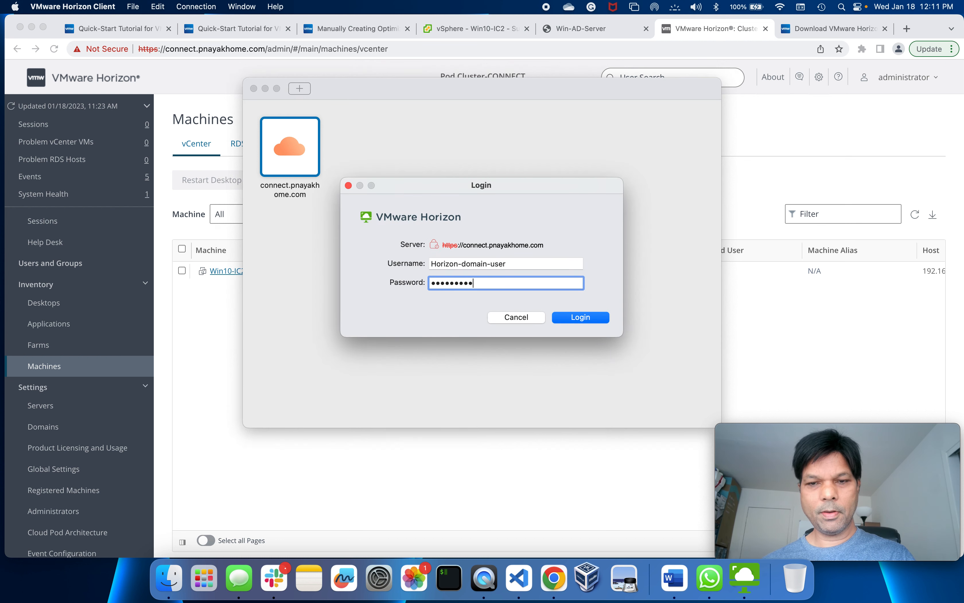
pyautogui.write('•••••••')
pyautogui.click(573, 318)
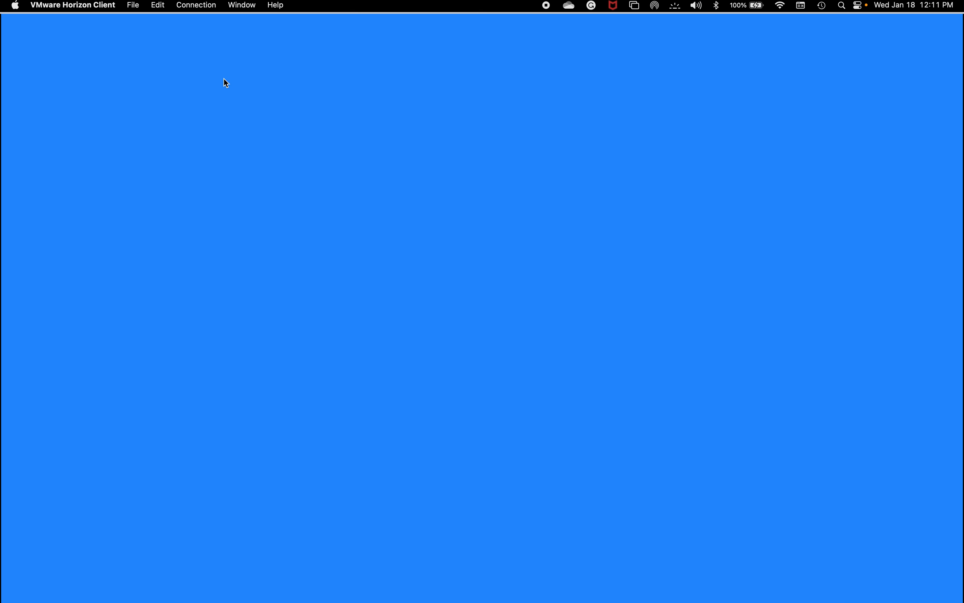
# - Refresh the Machines list until a fresh Win10-IC1 appears beside the user-connected Win10-IC2
pyautogui.moveTo(1, 0)
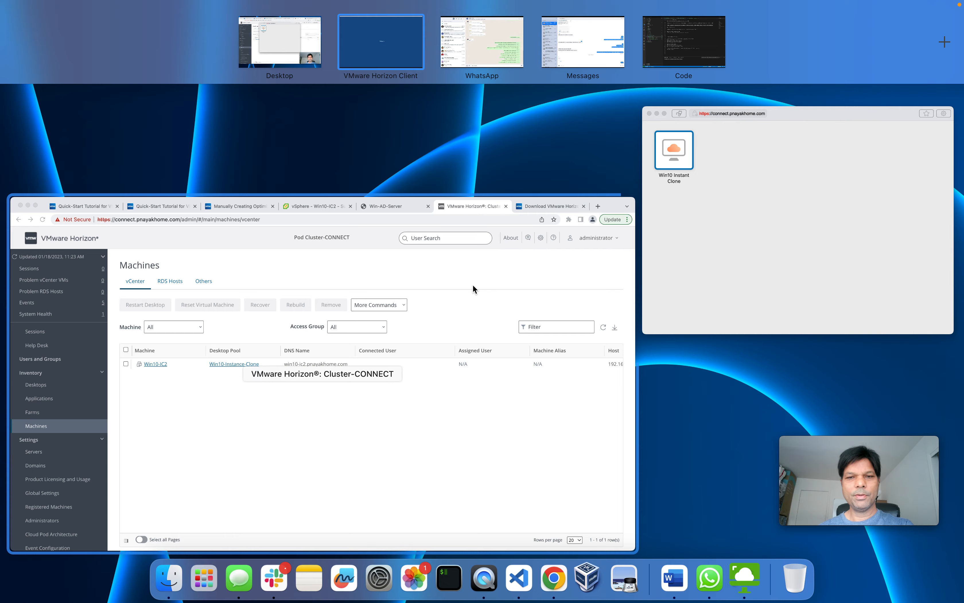
pyautogui.click(544, 449)
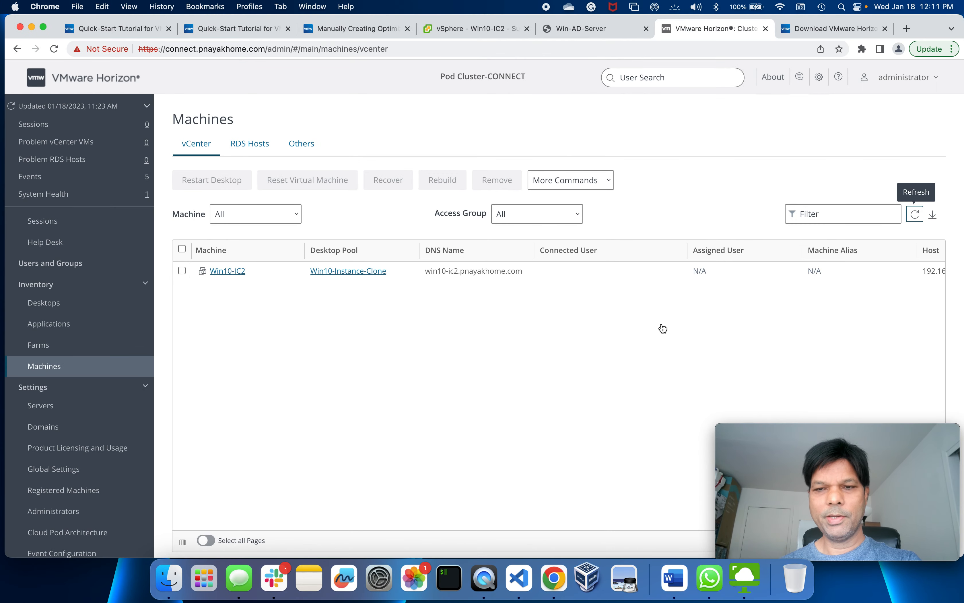
pyautogui.click(915, 215)
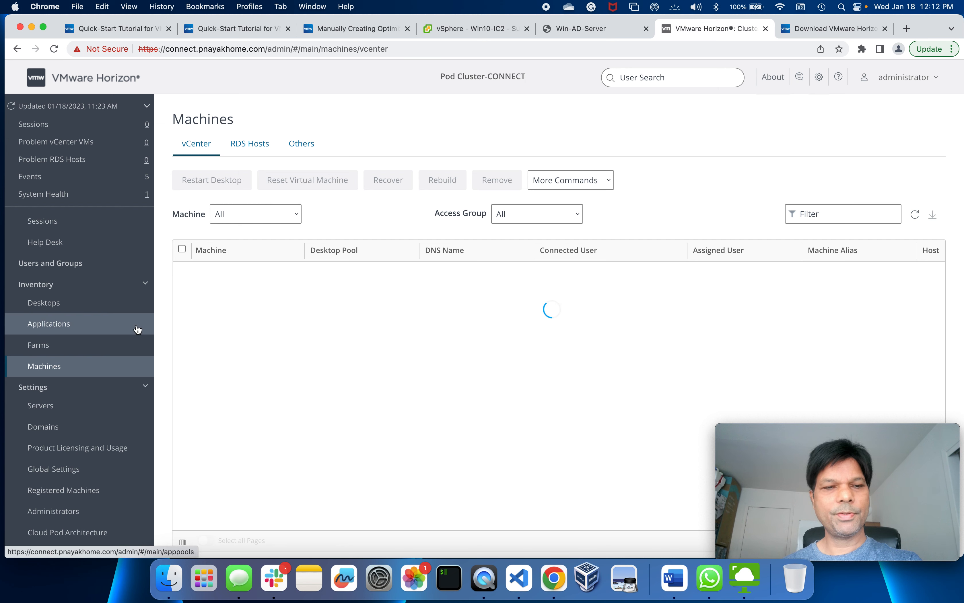
pyautogui.click(59, 305)
pyautogui.click(58, 367)
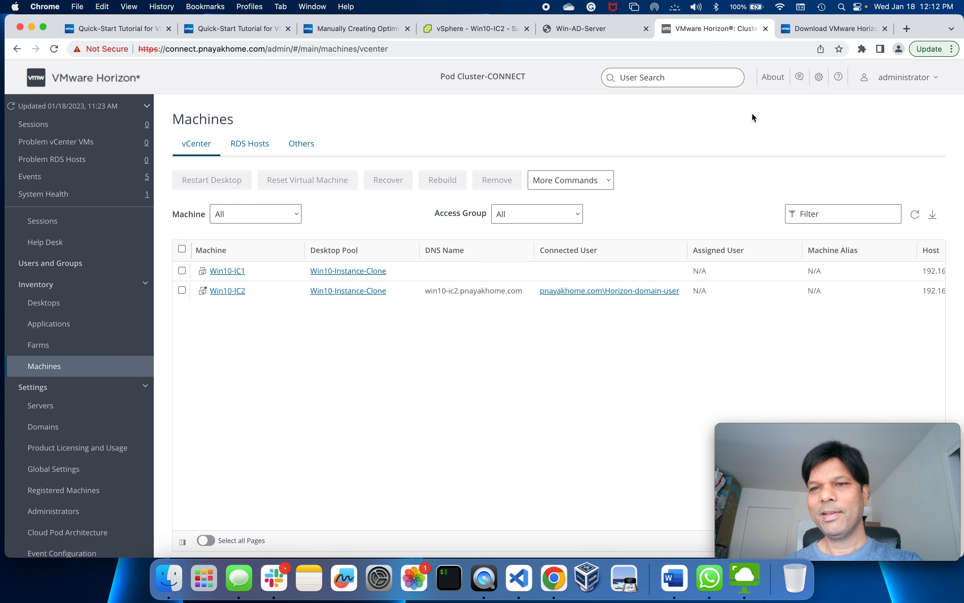
pyautogui.click(917, 222)
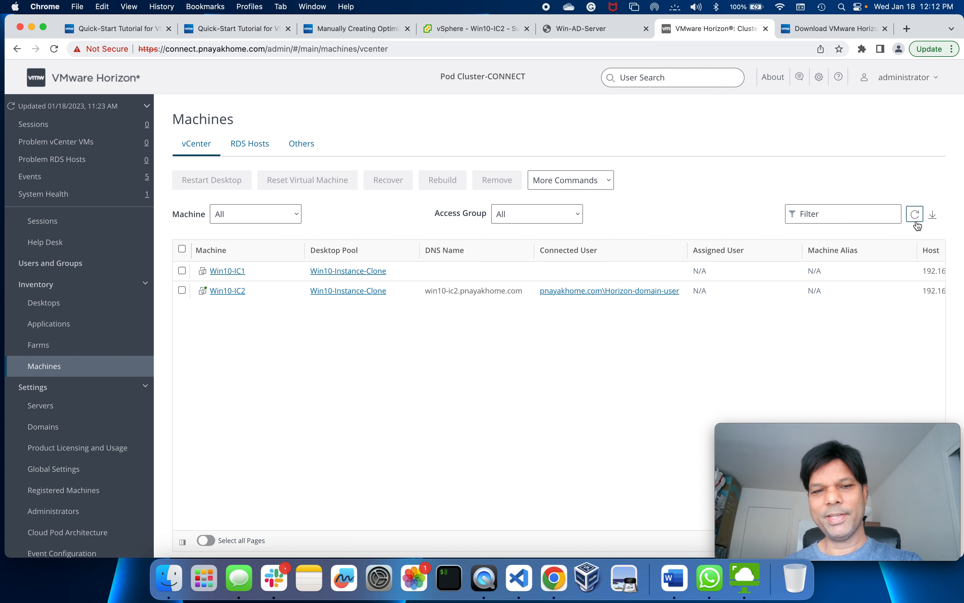
pyautogui.click(916, 215)
pyautogui.click(916, 215)
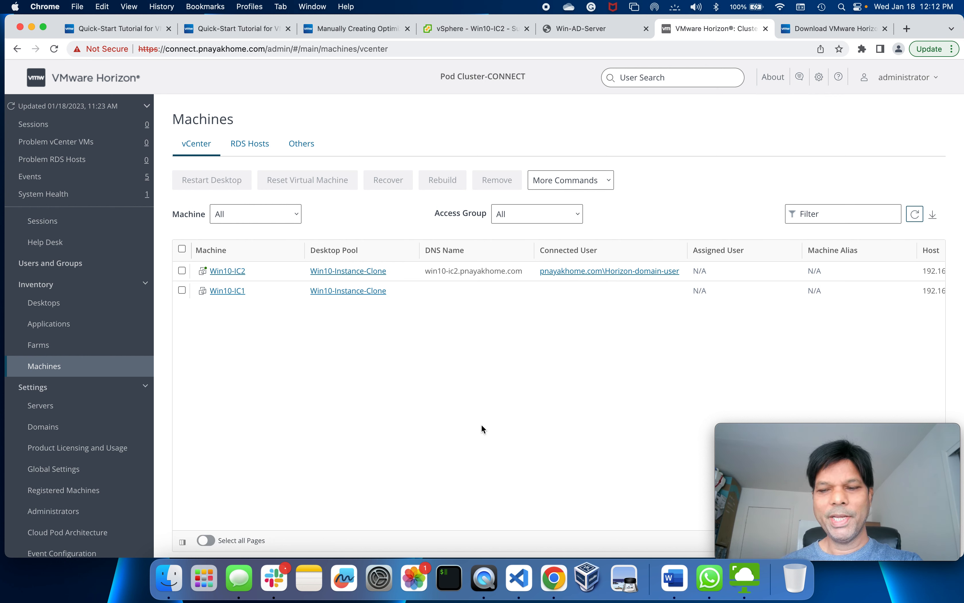
pyautogui.moveTo(815, 495)
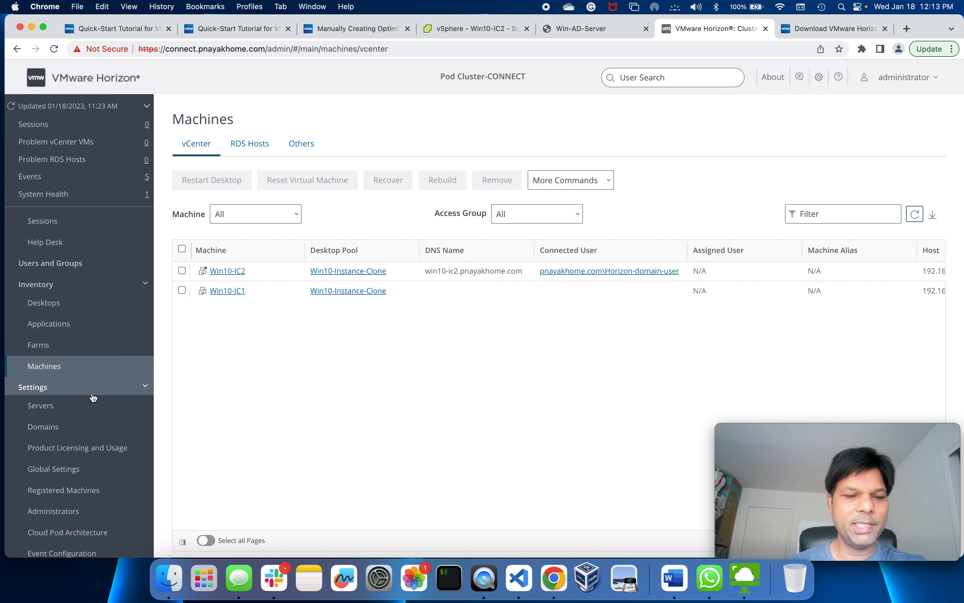
pyautogui.scroll(-2, 90, 398)
pyautogui.scroll(4, 72, 371)
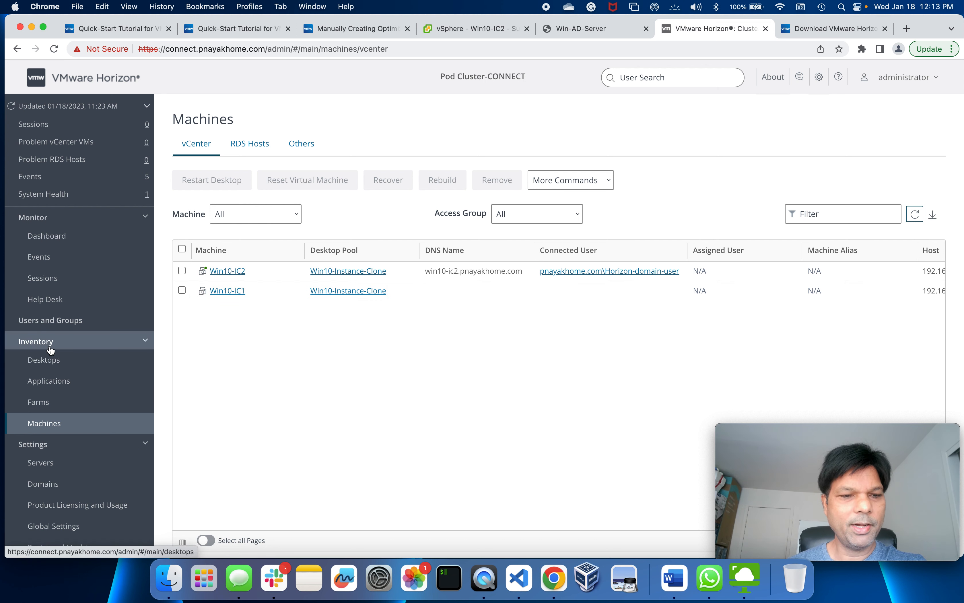
# - Start a new Automated Desktop Pool from Inventory > Desktops and advance to the vCenter Server step
pyautogui.click(47, 361)
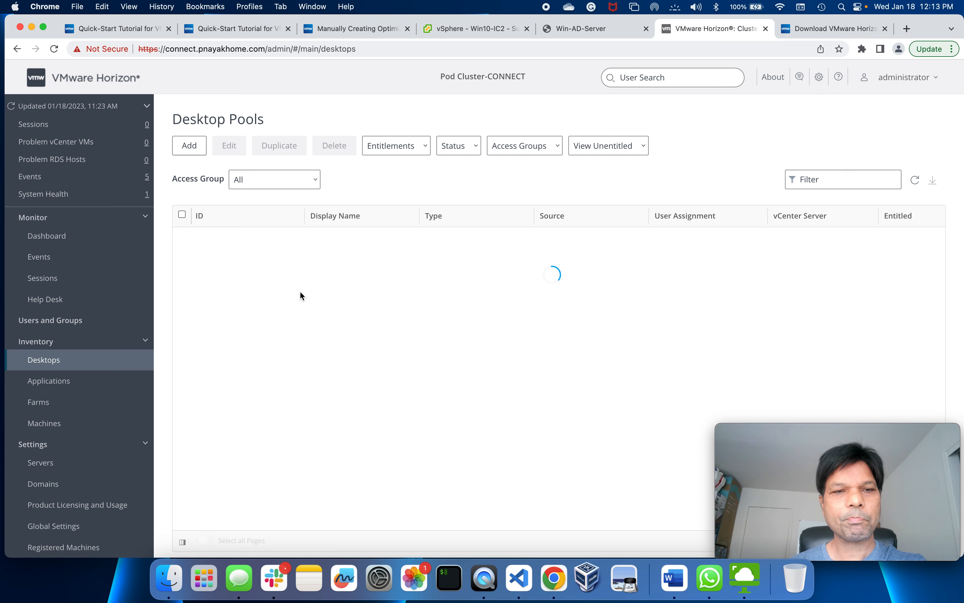
pyautogui.click(191, 146)
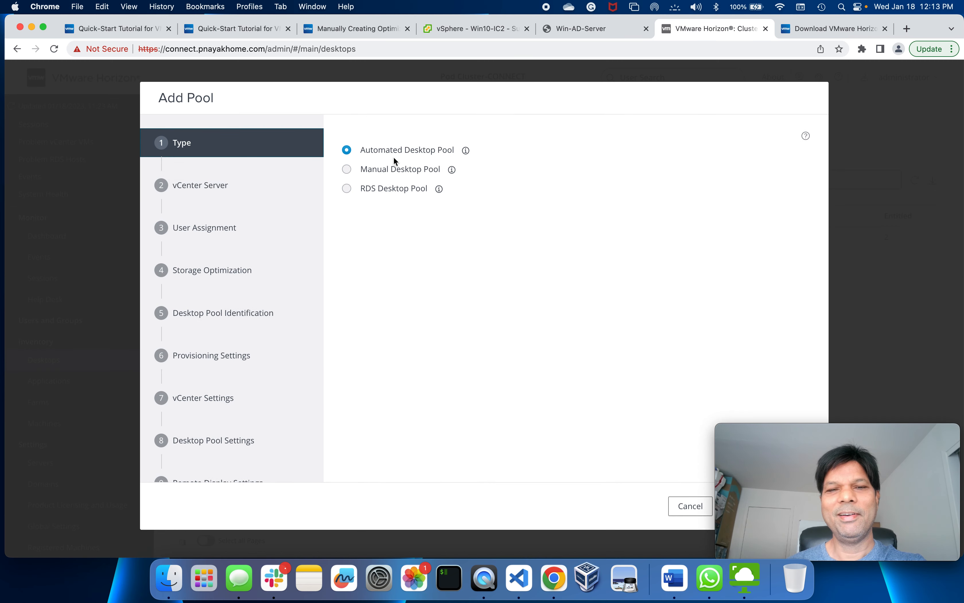
pyautogui.moveTo(839, 427)
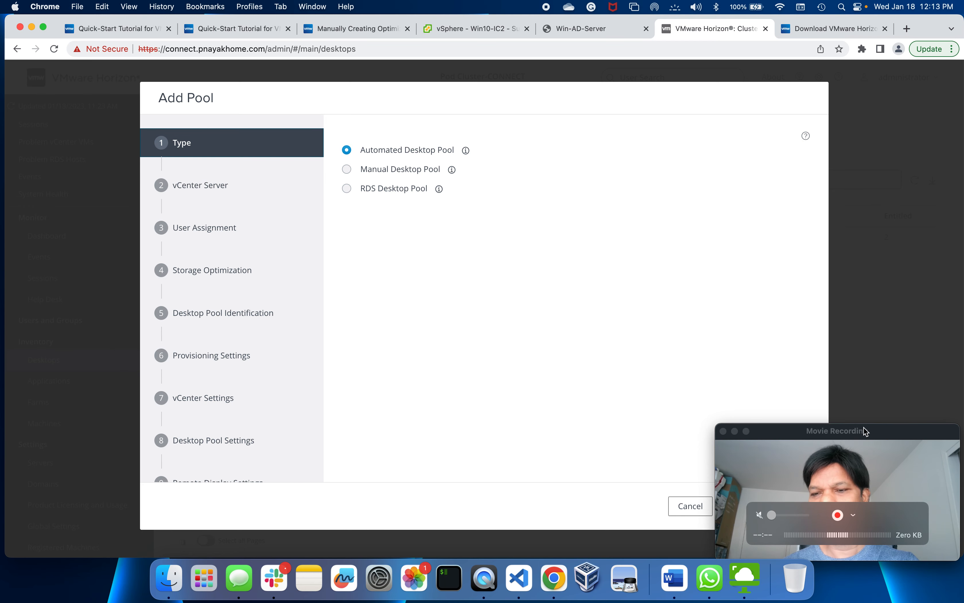
pyautogui.moveTo(905, 434); pyautogui.dragTo(196, 429)
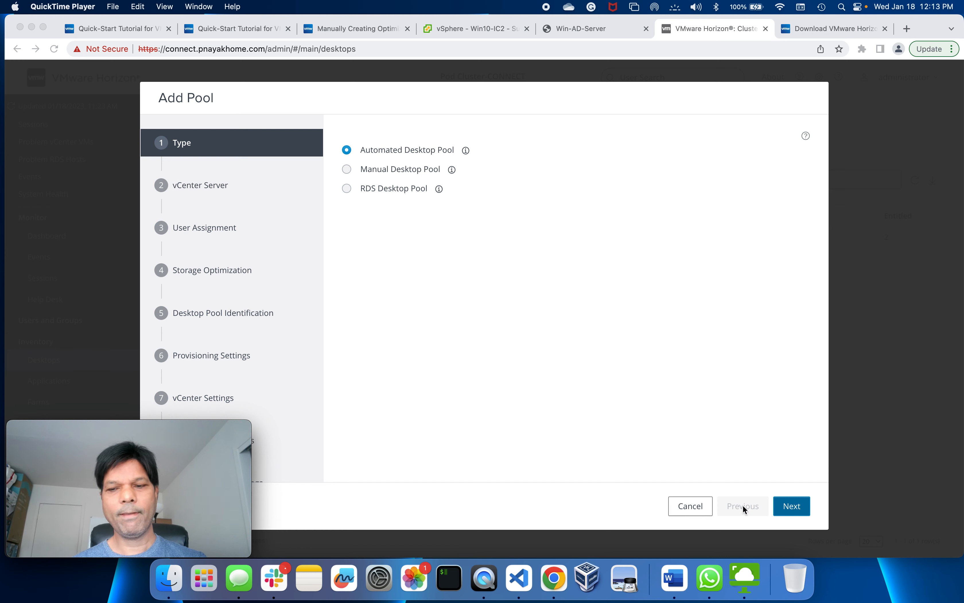
pyautogui.click(791, 507)
pyautogui.click(792, 509)
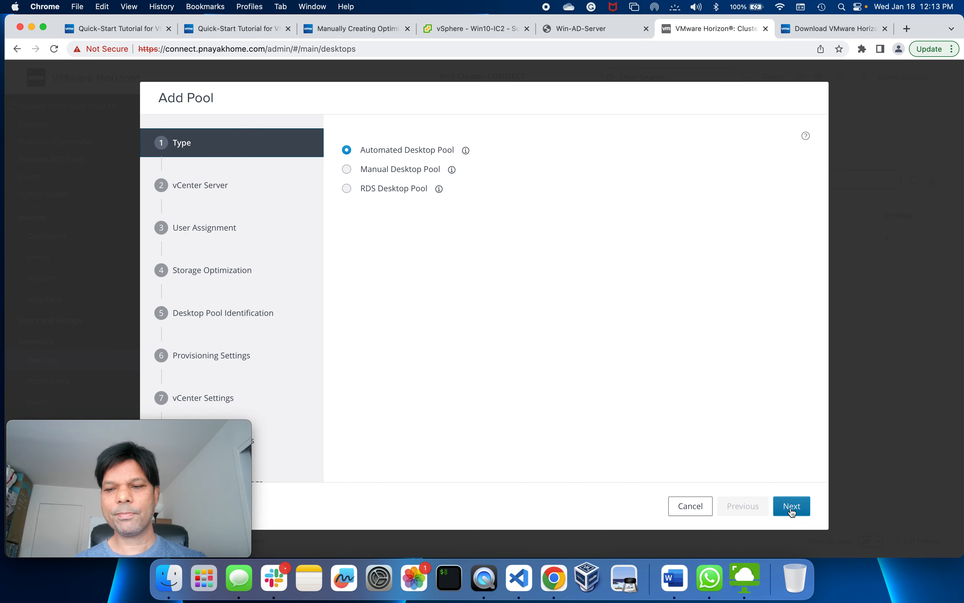
# - Choose Full Virtual Machines, advance through User Assignment and Storage Optimization, then request cancelling the pool
pyautogui.click(377, 171)
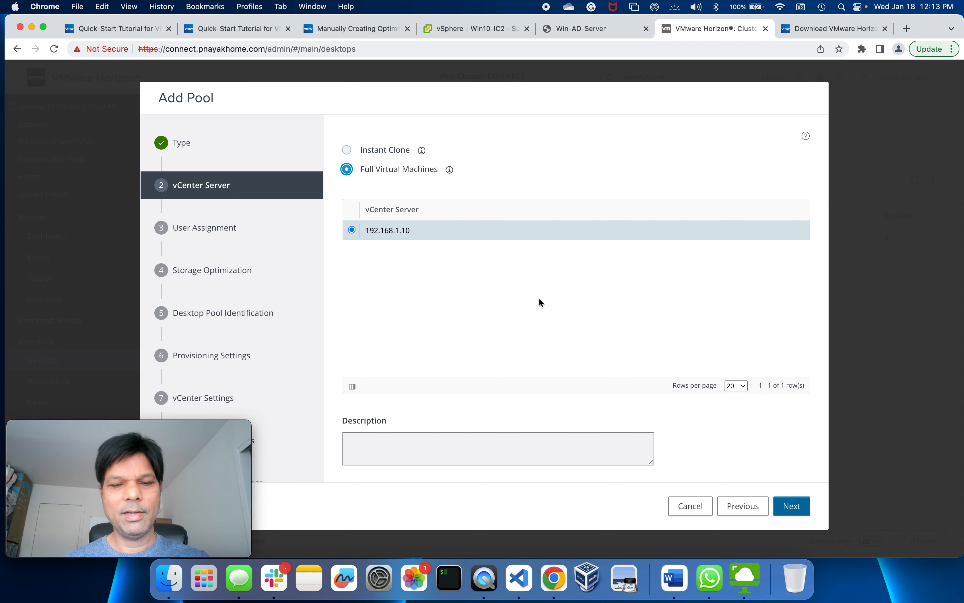
pyautogui.click(519, 451)
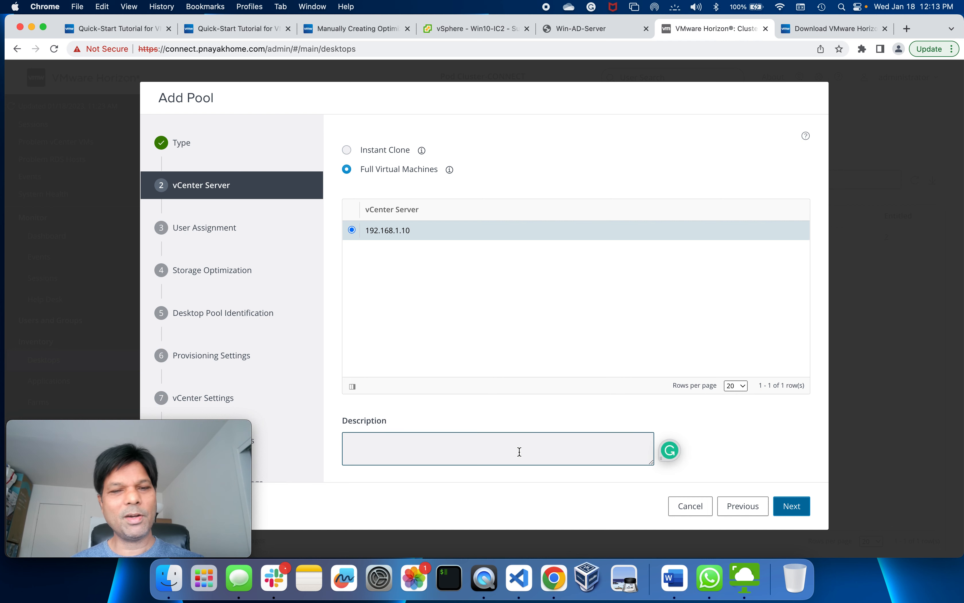
pyautogui.click(802, 511)
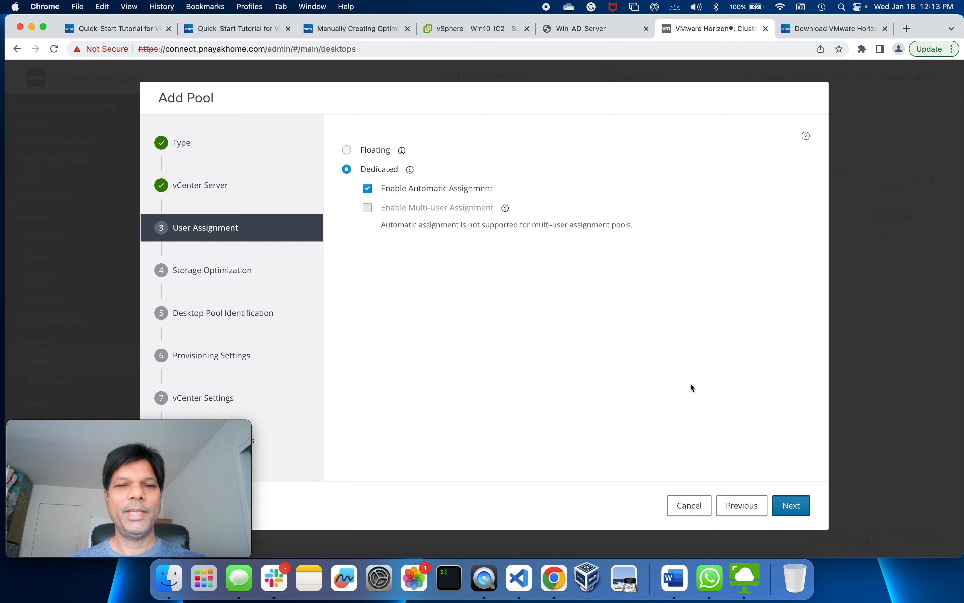
pyautogui.click(802, 516)
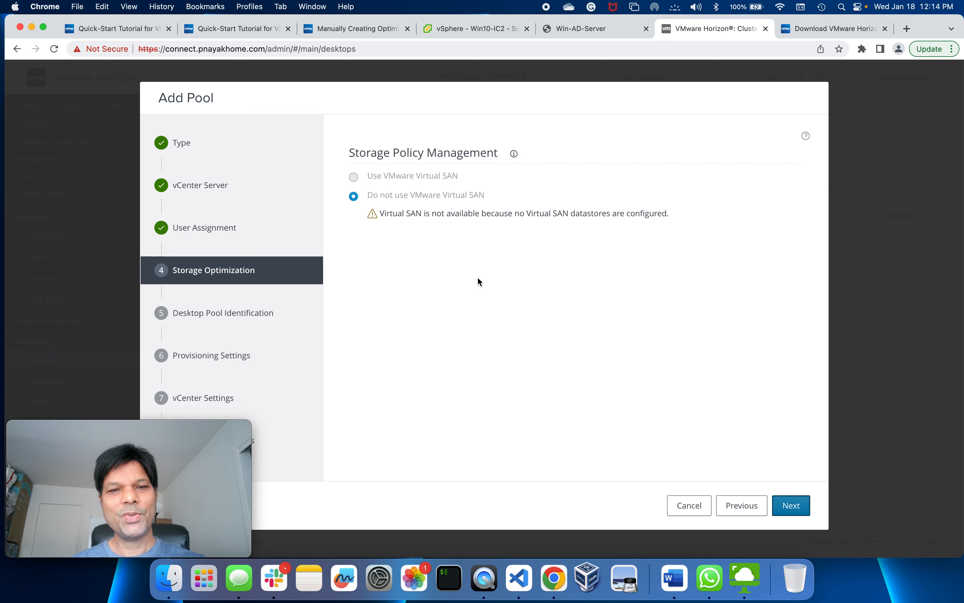
pyautogui.click(794, 505)
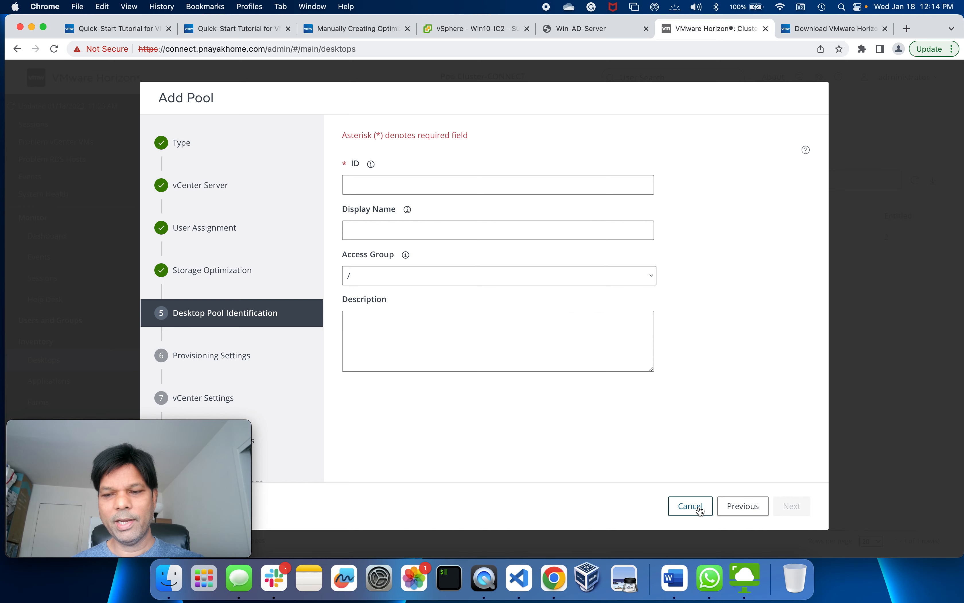
pyautogui.click(690, 510)
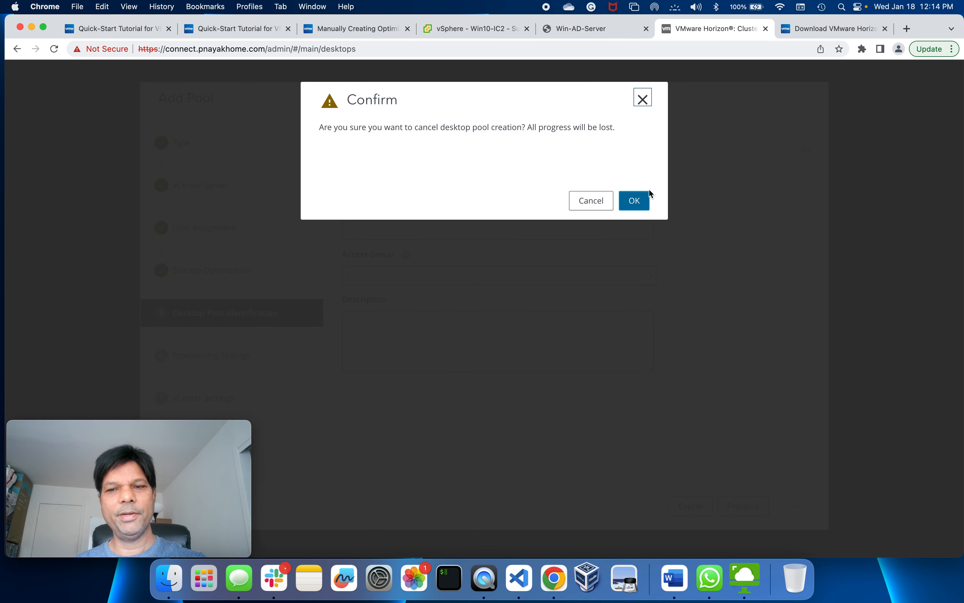
# - Confirm discarding the new pool, review the Win10-Instance-Clone summary, then switch to Win-AD-Server
pyautogui.click(642, 192)
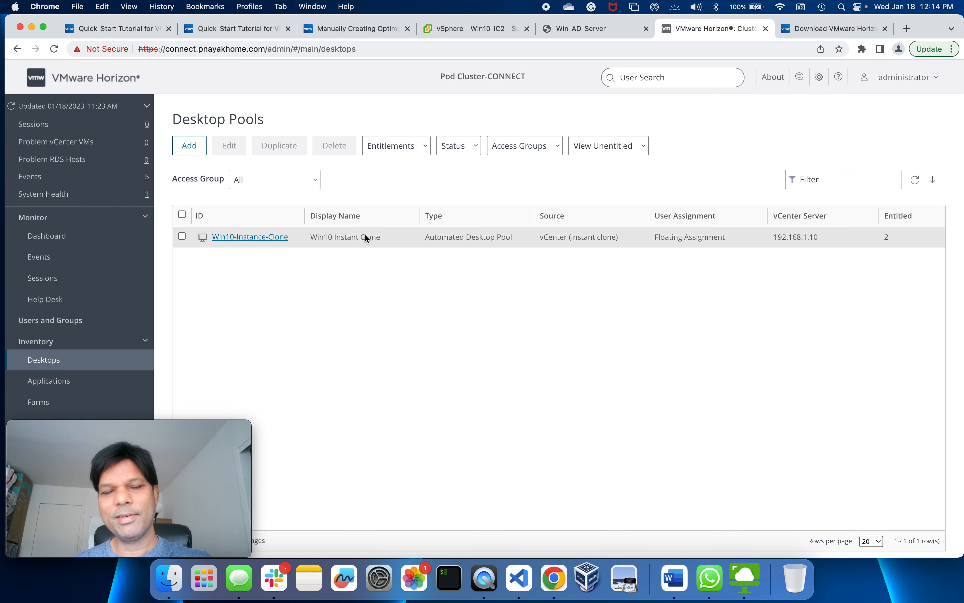
pyautogui.click(260, 238)
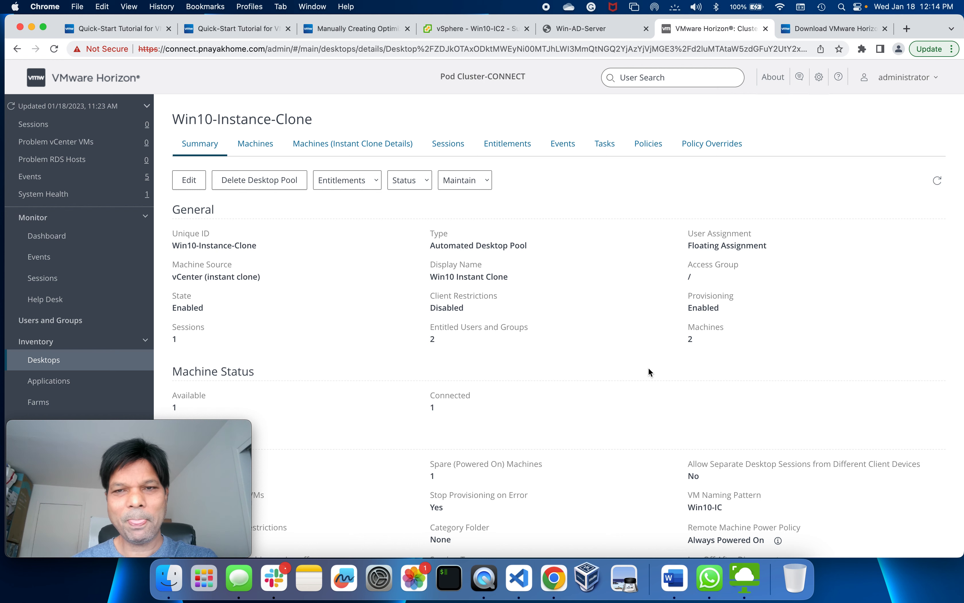
pyautogui.click(819, 29)
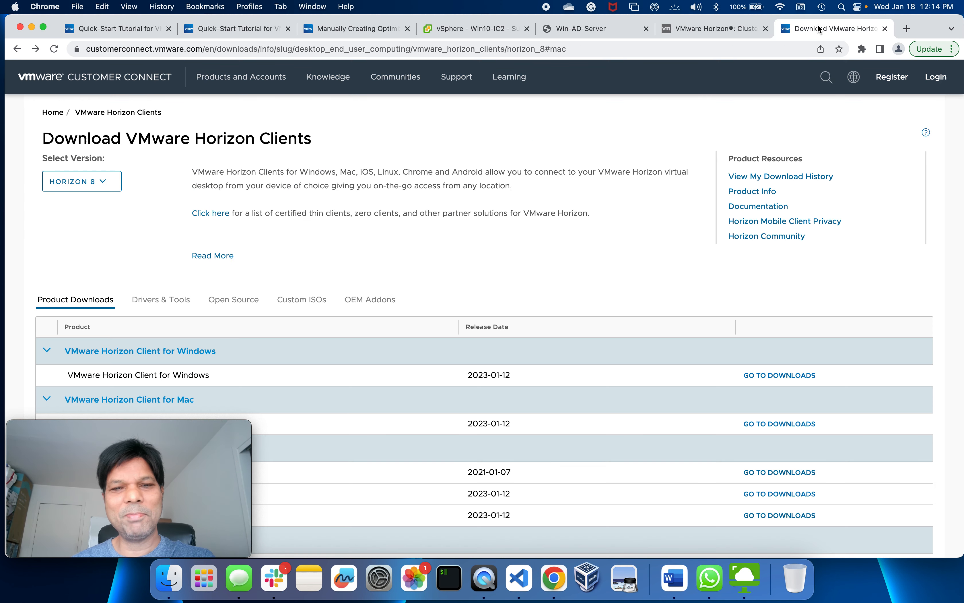
pyautogui.click(589, 30)
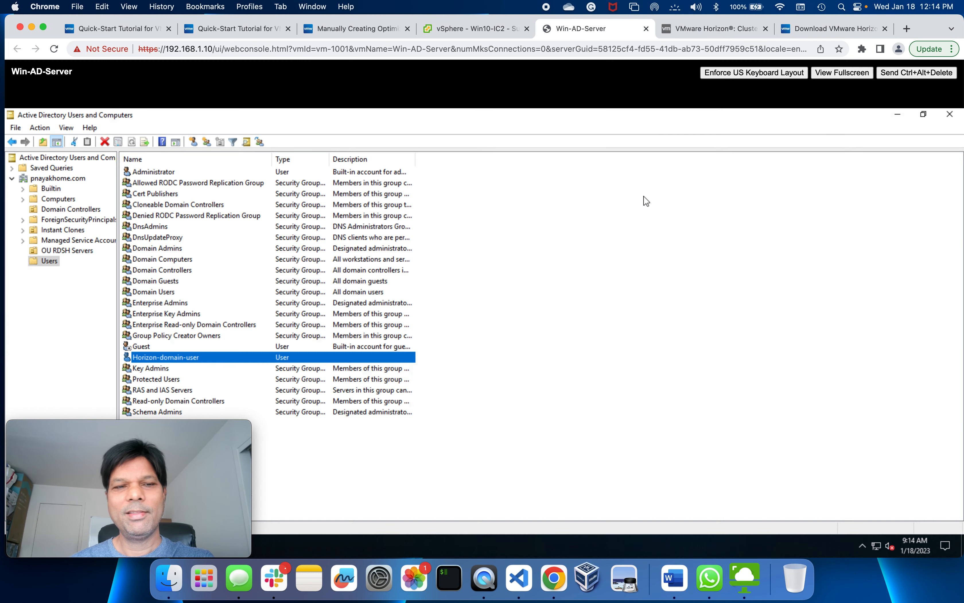